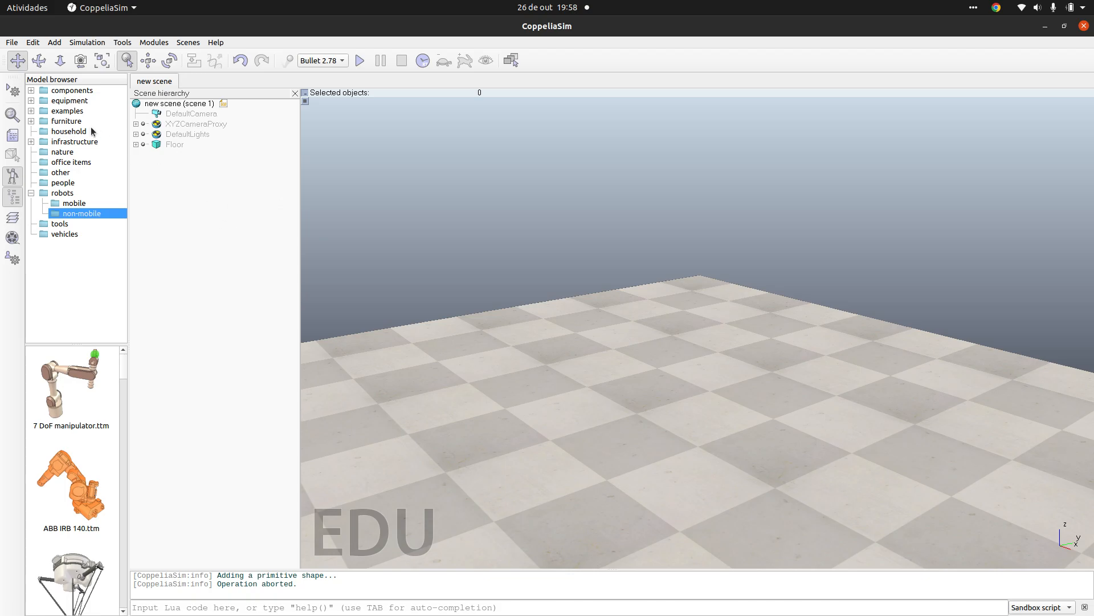
Step: Add a primitive cuboid sized 0.10 m in X, 0.10 m in Y and 0.50 m in Z to the scene
{"action": "left_click", "coordinate": [56, 45]}
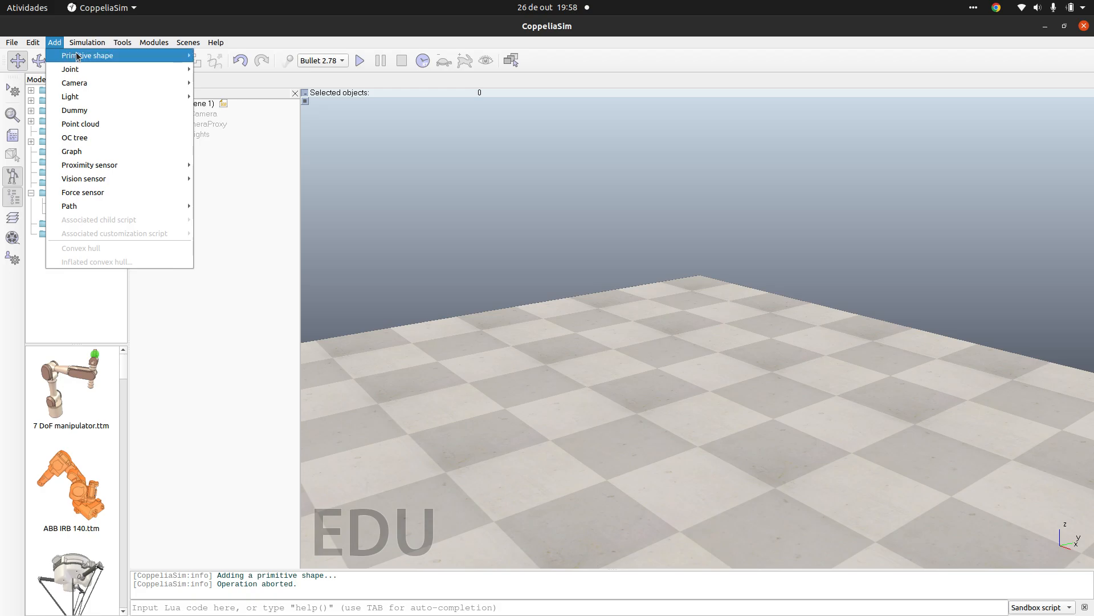
{"action": "mouse_move", "coordinate": [134, 59]}
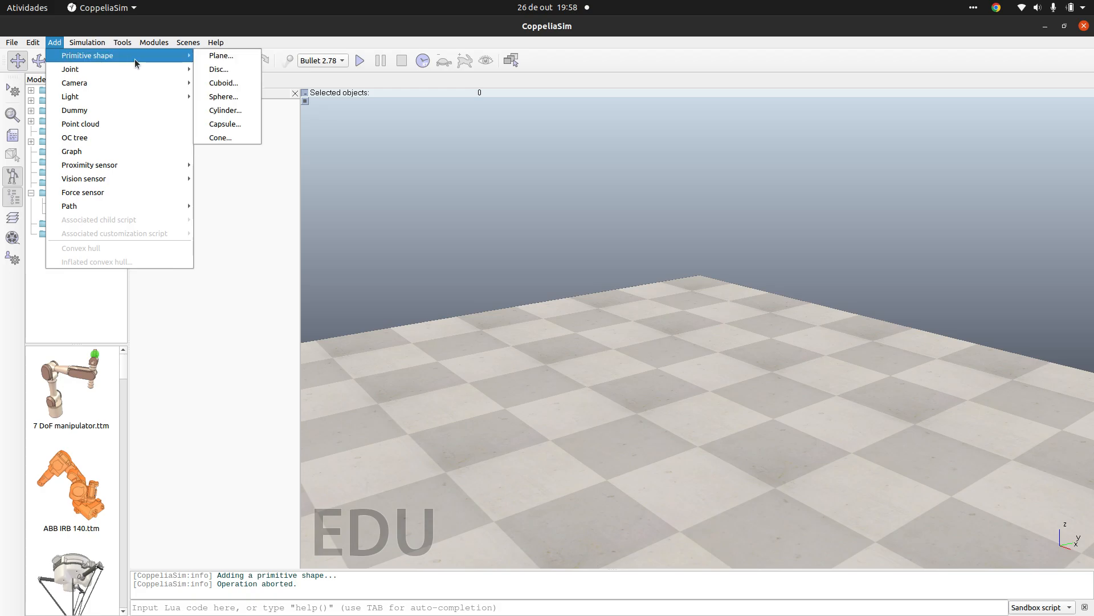
{"action": "left_click", "coordinate": [237, 86]}
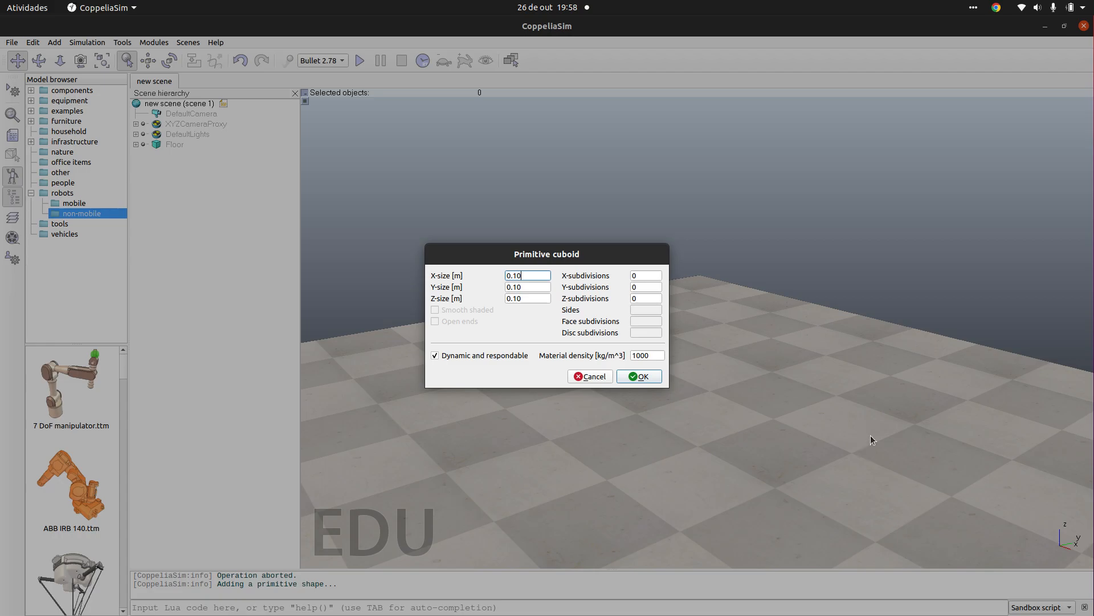
{"action": "left_click", "coordinate": [516, 298]}
{"action": "key", "text": "BackSpace"}
{"action": "type", "text": "5"}
{"action": "left_click", "coordinate": [640, 378]}
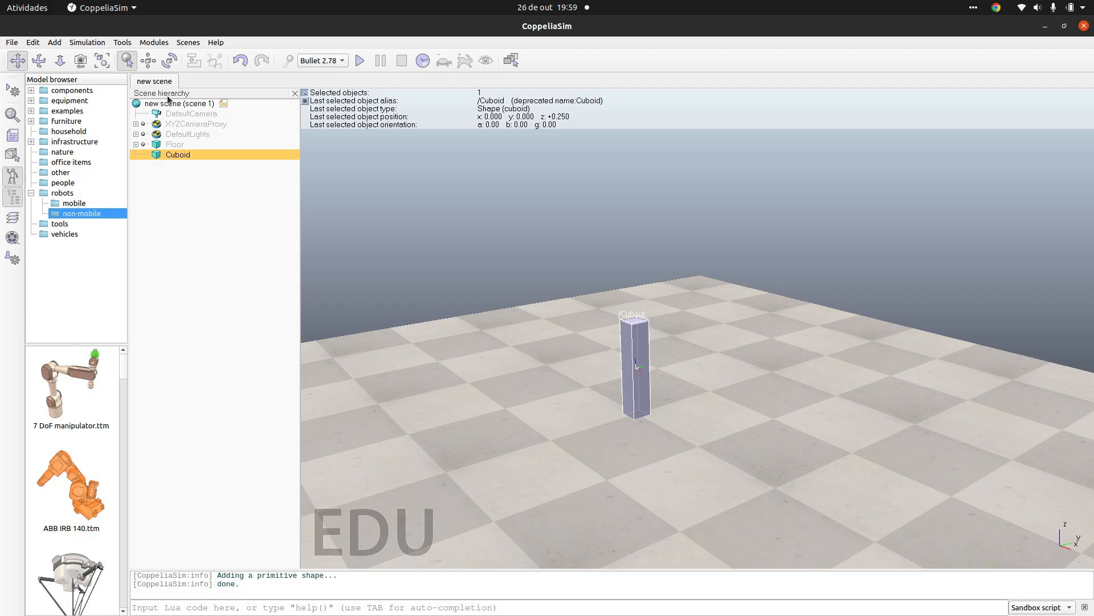
Step: Colour the cuboid green by setting its ambient/diffuse component to about red 0.14, green 1.00 and blue 0.29
{"action": "double_click", "coordinate": [157, 157]}
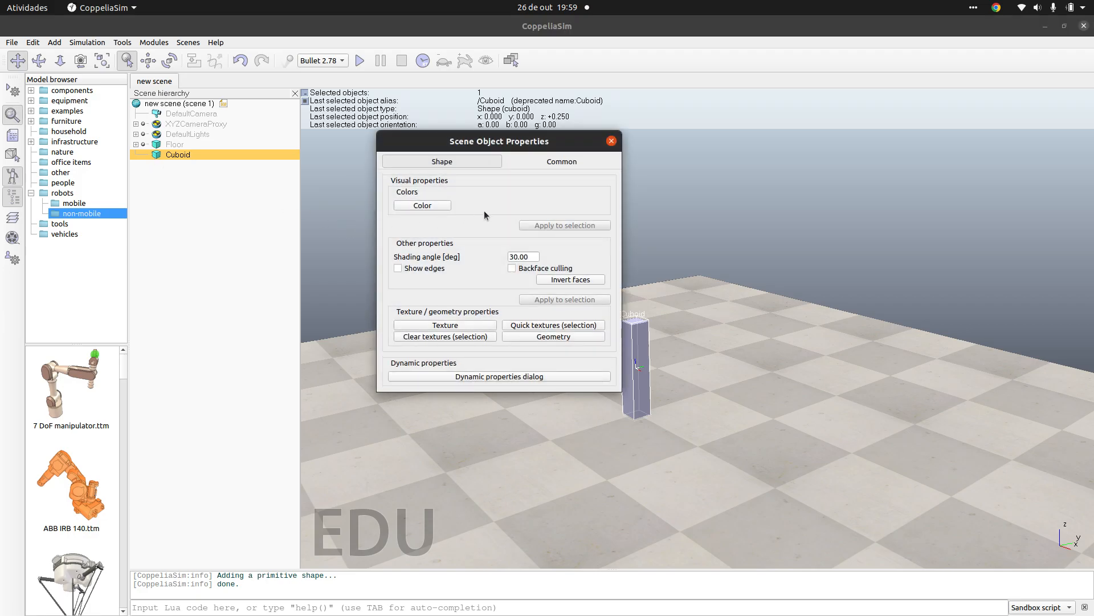
{"action": "left_click", "coordinate": [436, 206]}
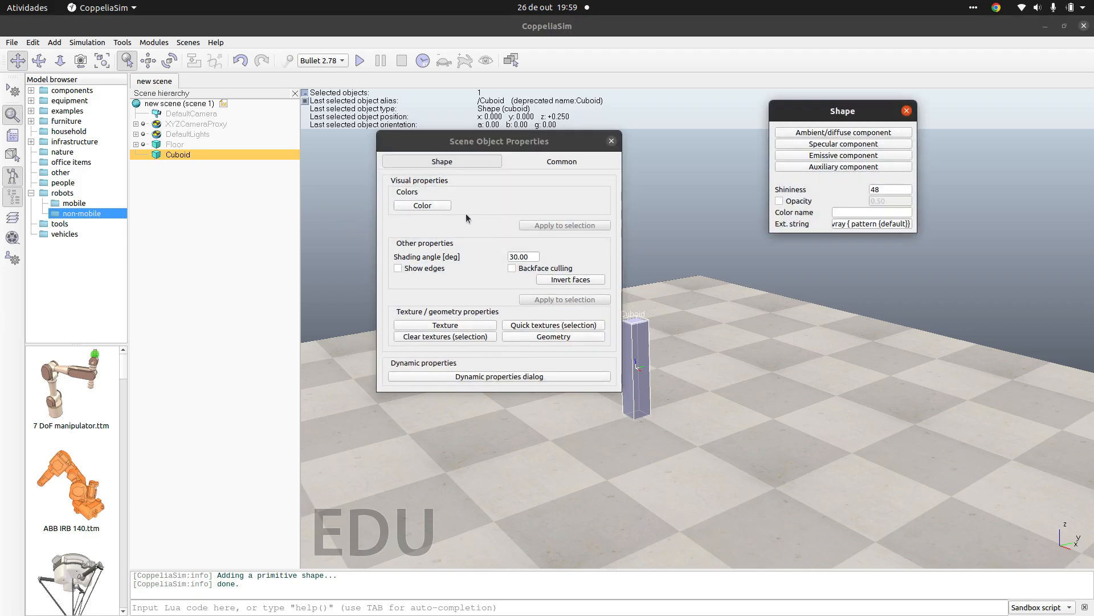
{"action": "left_click", "coordinate": [824, 135]}
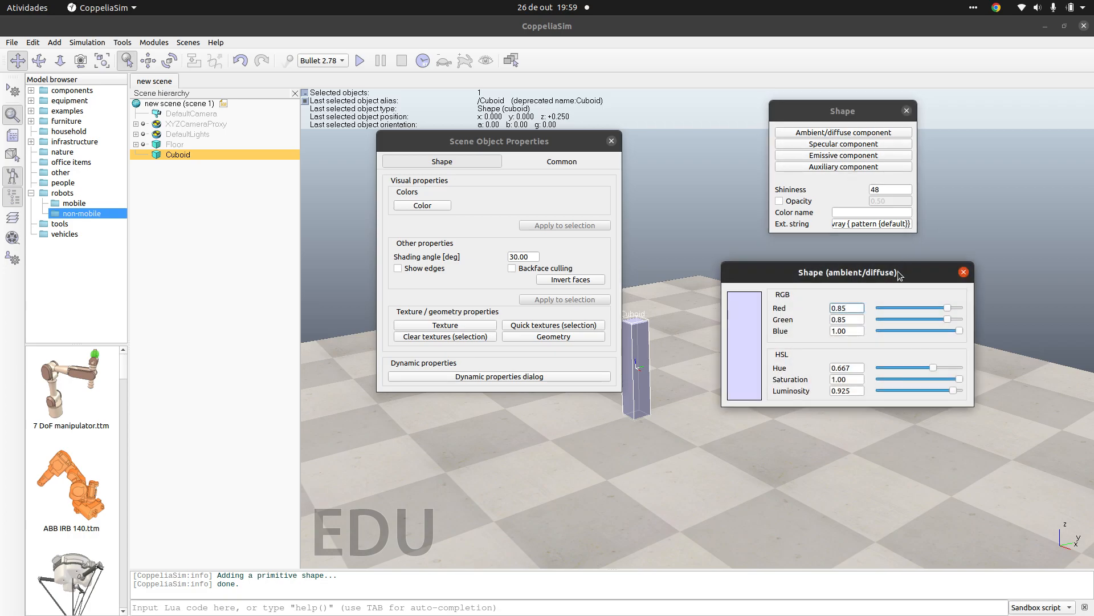
{"action": "mouse_move", "coordinate": [931, 303]}
{"action": "left_mouse_down"}
{"action": "mouse_move", "coordinate": [877, 311]}
{"action": "mouse_move", "coordinate": [931, 326]}
{"action": "mouse_move", "coordinate": [865, 328]}
{"action": "mouse_move", "coordinate": [892, 328]}
{"action": "mouse_move", "coordinate": [881, 316]}
{"action": "mouse_move", "coordinate": [960, 318]}
{"action": "mouse_move", "coordinate": [938, 306]}
{"action": "mouse_move", "coordinate": [875, 305]}
{"action": "mouse_move", "coordinate": [896, 331]}
{"action": "mouse_move", "coordinate": [877, 305]}
{"action": "left_mouse_up"}
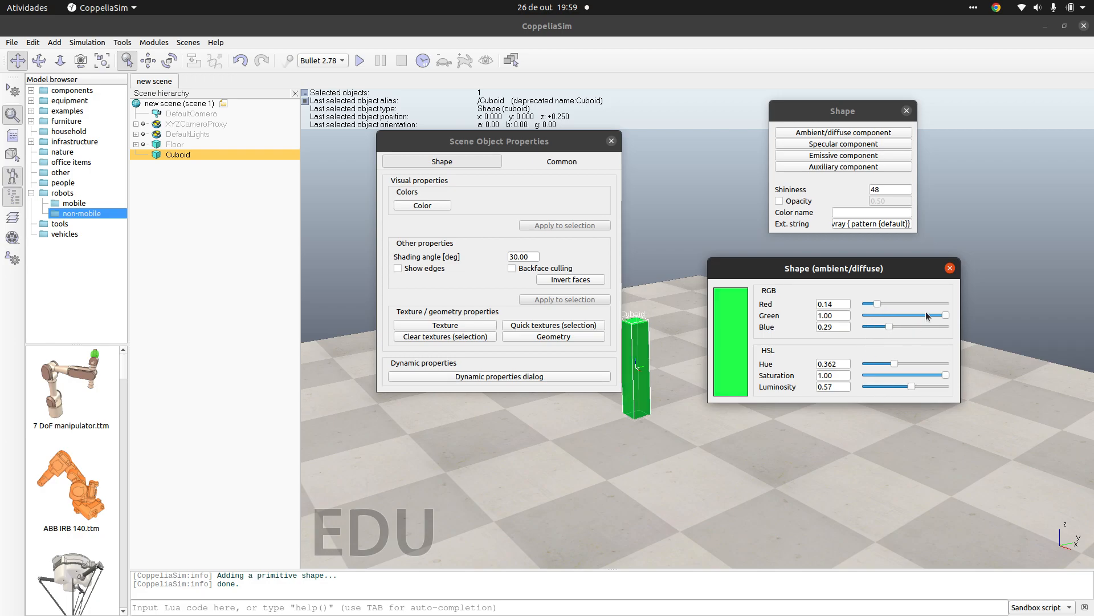
{"action": "left_click", "coordinate": [949, 268]}
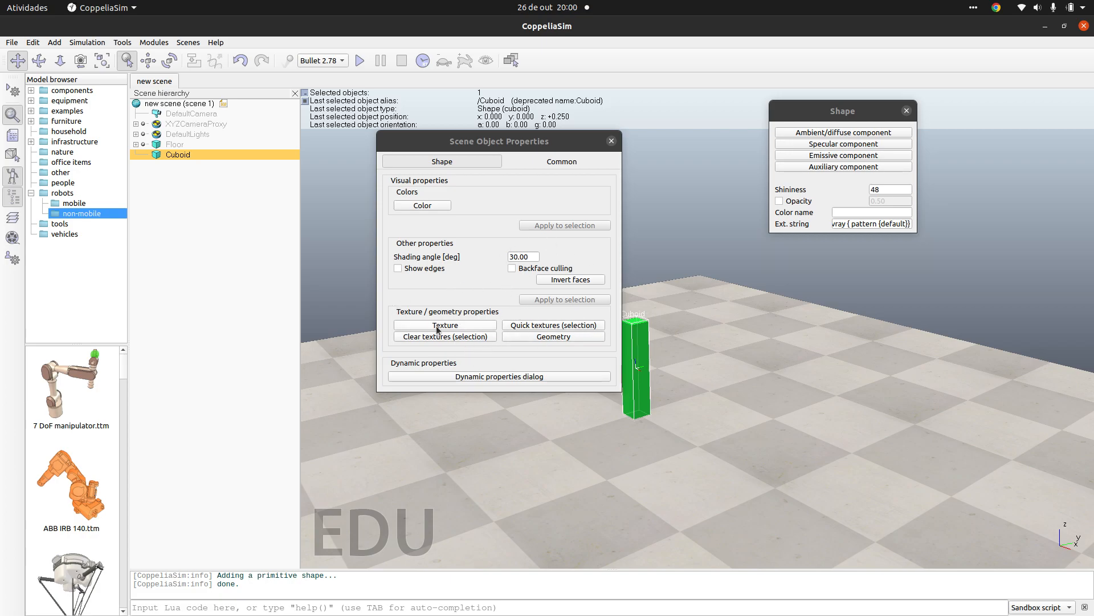
Step: Resize the cuboid's bounding box to 1 m in Z with its proportions kept
{"action": "left_click", "coordinate": [530, 335]}
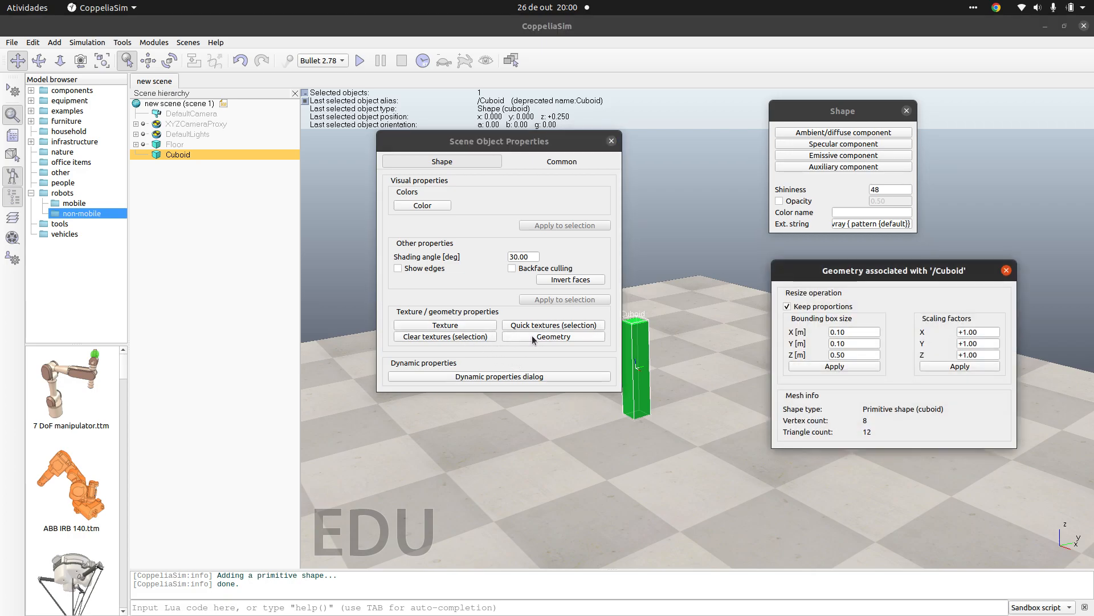
{"action": "left_click_drag", "start_coordinate": [872, 274], "coordinate": [837, 257]}
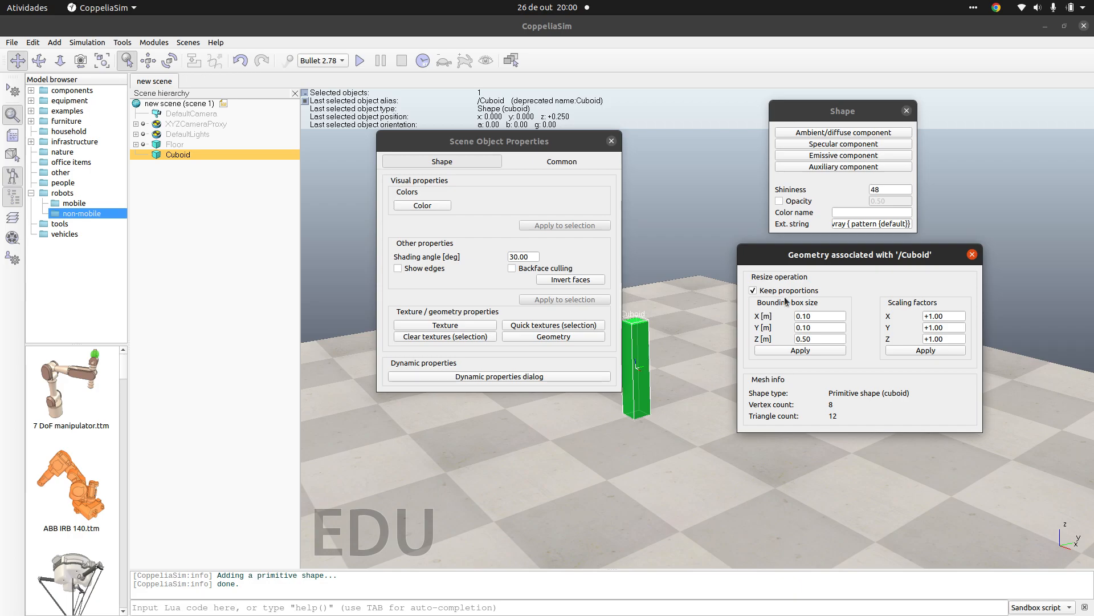
{"action": "left_click_drag", "start_coordinate": [814, 339], "coordinate": [794, 339]}
{"action": "type", "text": "1"}
{"action": "key", "text": "Return"}
{"action": "left_click", "coordinate": [777, 350]}
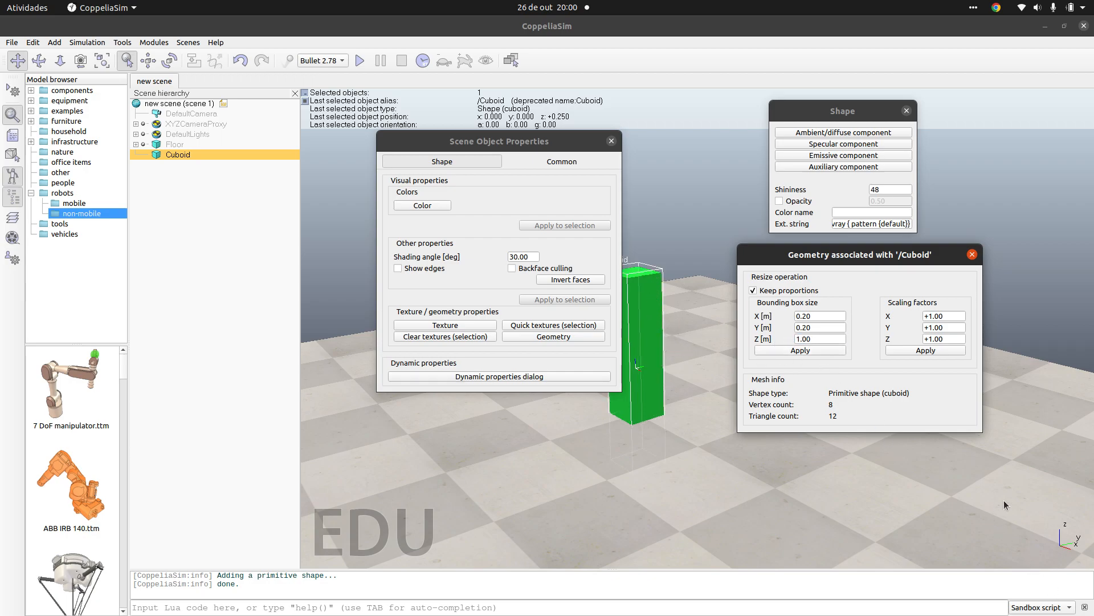
Step: Turn off proportional resizing and set the cuboid's bounding box Z size to 0.50 m
{"action": "left_click", "coordinate": [753, 291]}
{"action": "double_click", "coordinate": [804, 339]}
{"action": "type", "text": "0.50"}
{"action": "left_click", "coordinate": [827, 352]}
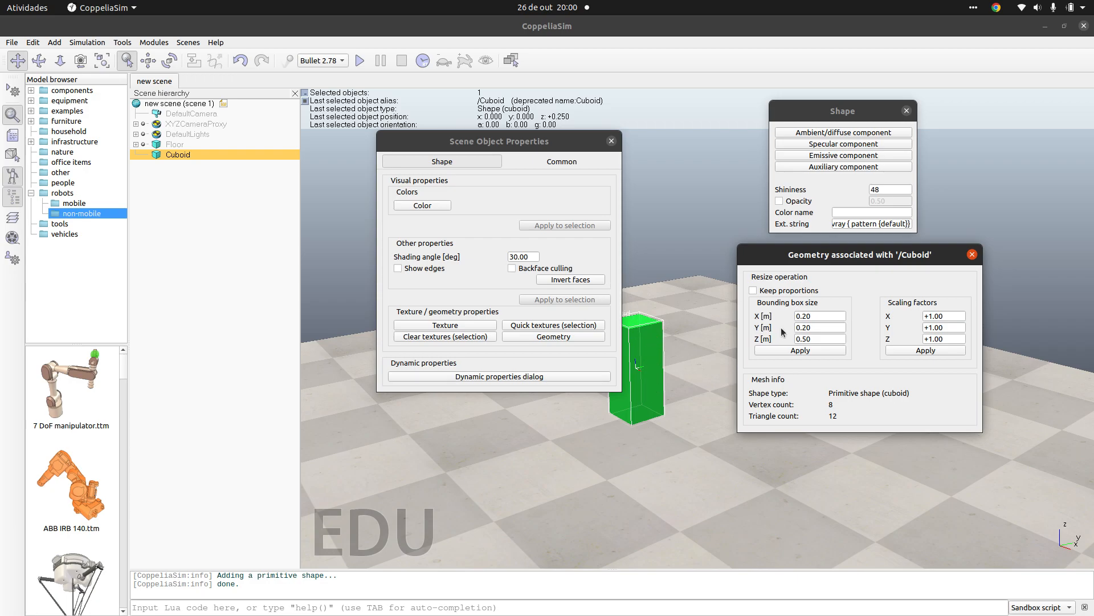
Step: Set the cuboid's bounding box X and Y sizes to 0.10 m and close the geometry settings
{"action": "left_click", "coordinate": [813, 328]}
{"action": "left_click", "coordinate": [813, 314]}
{"action": "key", "text": "BackSpace"}
{"action": "type", "text": "1"}
{"action": "left_click", "coordinate": [804, 350]}
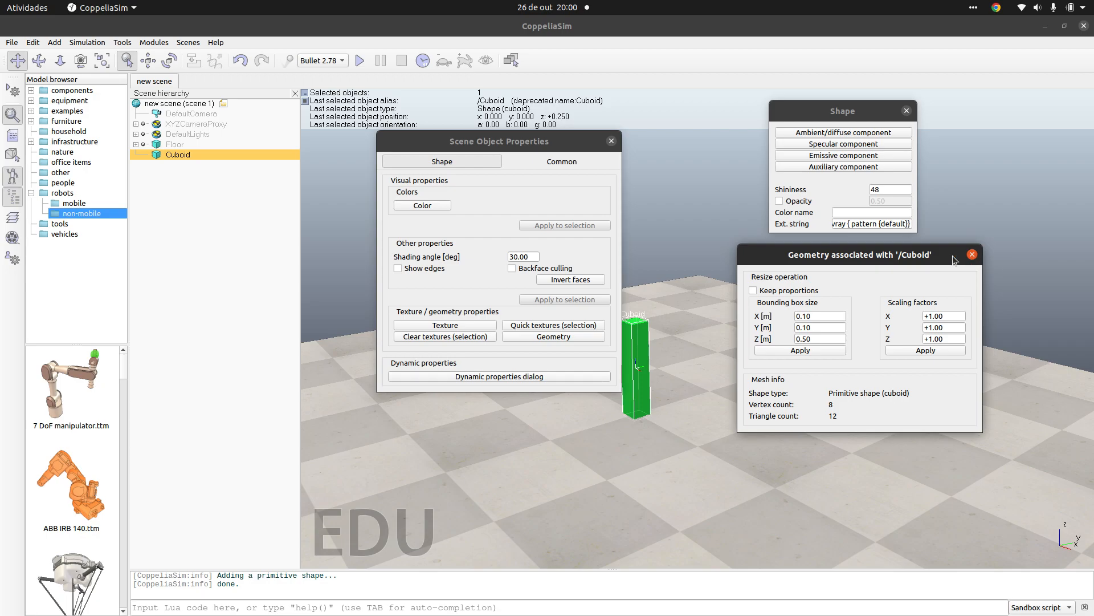
{"action": "left_click", "coordinate": [972, 255]}
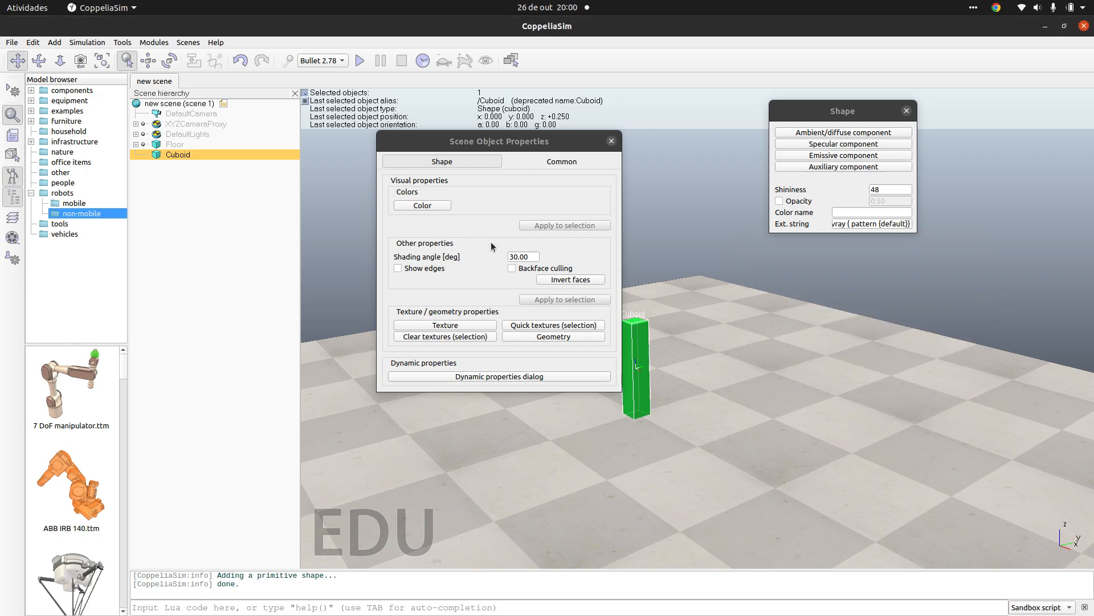
Step: Review the cuboid's rigid body dynamic properties, including mass and inertia, and close all its property dialogs
{"action": "left_click", "coordinate": [497, 376]}
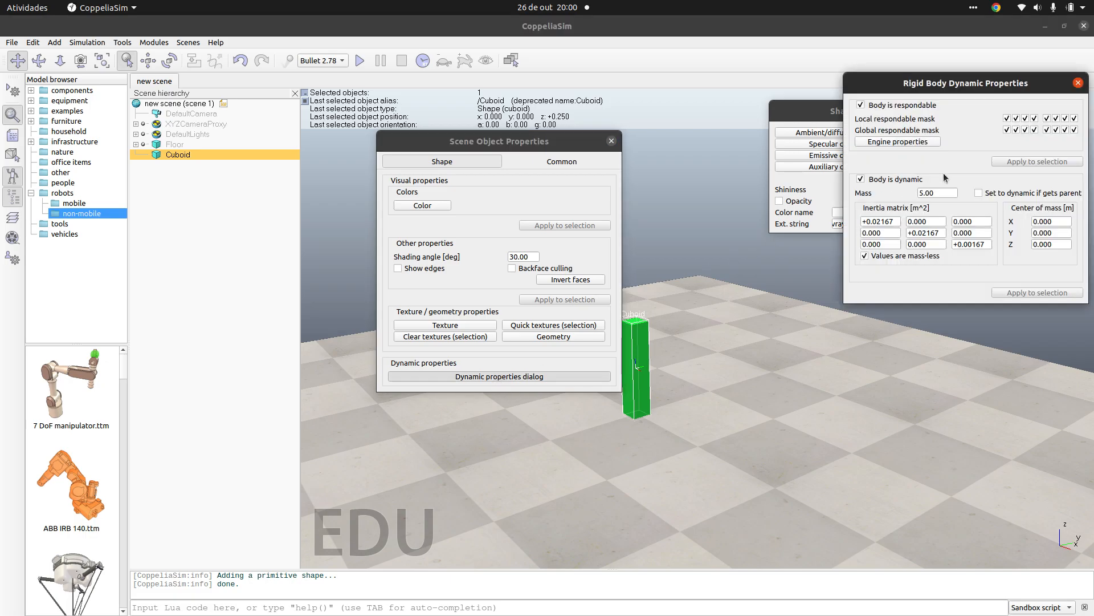
{"action": "left_click_drag", "start_coordinate": [935, 82], "coordinate": [809, 282]}
{"action": "left_click", "coordinate": [953, 282]}
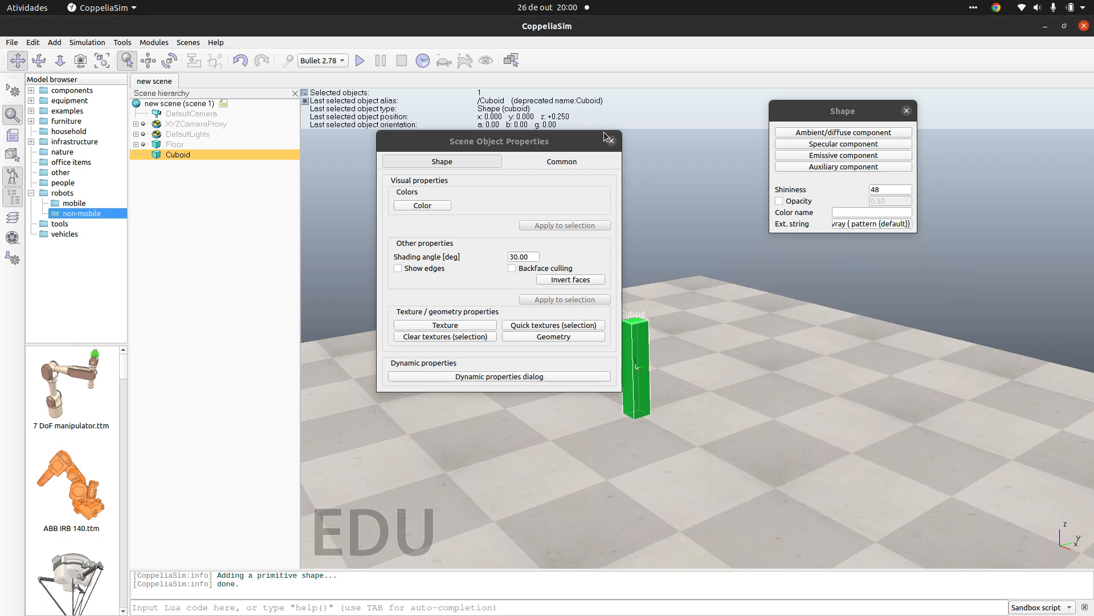
{"action": "left_click", "coordinate": [611, 141]}
{"action": "left_click", "coordinate": [906, 110]}
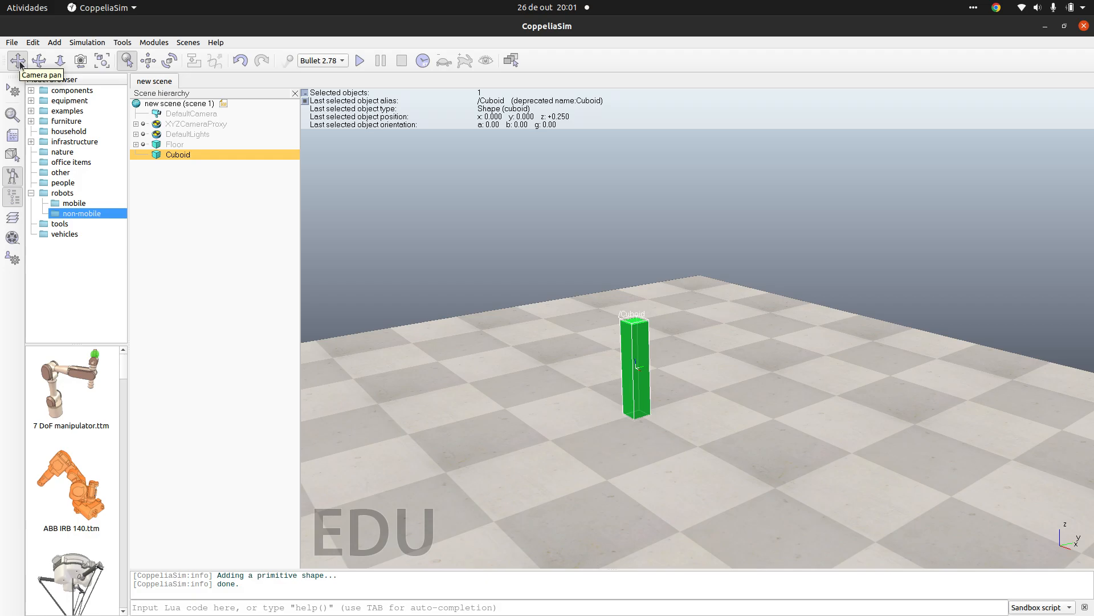
Step: Examine the cuboid and the floor from different positions, distances and angles with the camera pan, shift and rotate tools
{"action": "mouse_move", "coordinate": [733, 459]}
{"action": "left_mouse_down"}
{"action": "mouse_move", "coordinate": [541, 463]}
{"action": "mouse_move", "coordinate": [571, 442]}
{"action": "mouse_move", "coordinate": [786, 447]}
{"action": "mouse_move", "coordinate": [731, 435]}
{"action": "mouse_move", "coordinate": [848, 459]}
{"action": "mouse_move", "coordinate": [763, 447]}
{"action": "mouse_move", "coordinate": [849, 460]}
{"action": "mouse_move", "coordinate": [857, 540]}
{"action": "mouse_move", "coordinate": [796, 525]}
{"action": "mouse_move", "coordinate": [770, 477]}
{"action": "mouse_move", "coordinate": [572, 443]}
{"action": "left_mouse_up"}
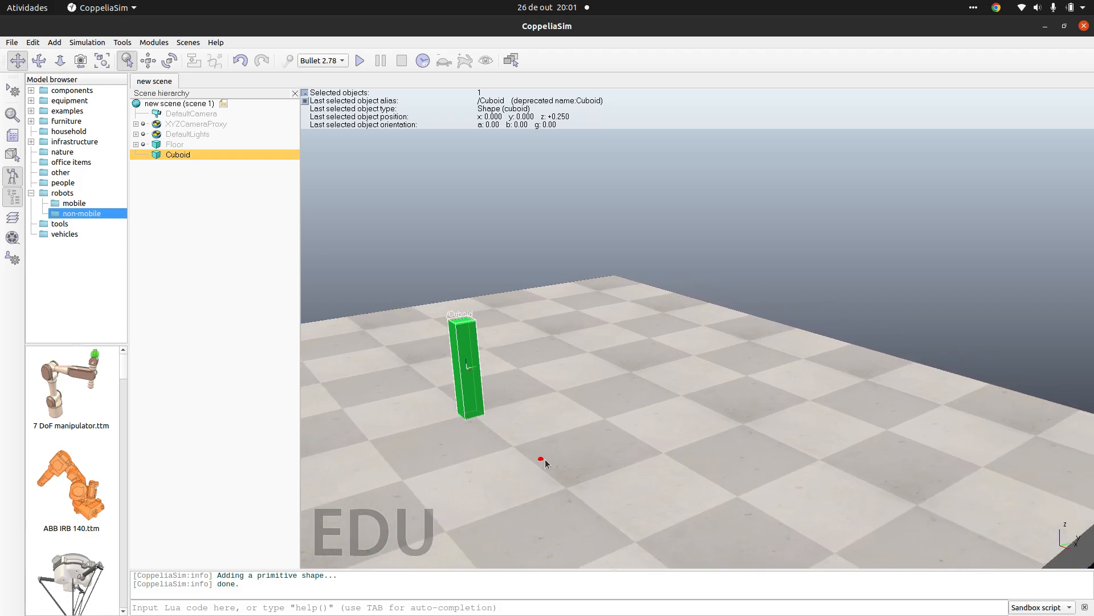
{"action": "left_click_drag", "start_coordinate": [691, 457], "coordinate": [631, 446]}
{"action": "left_click", "coordinate": [60, 60]}
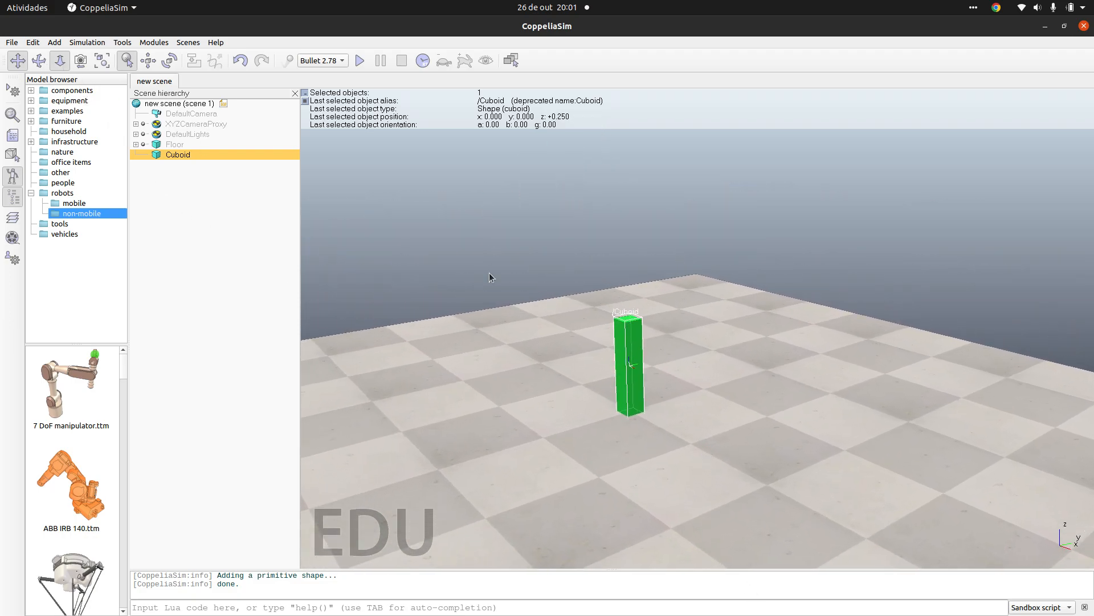
{"action": "left_click_drag", "start_coordinate": [735, 389], "coordinate": [687, 357]}
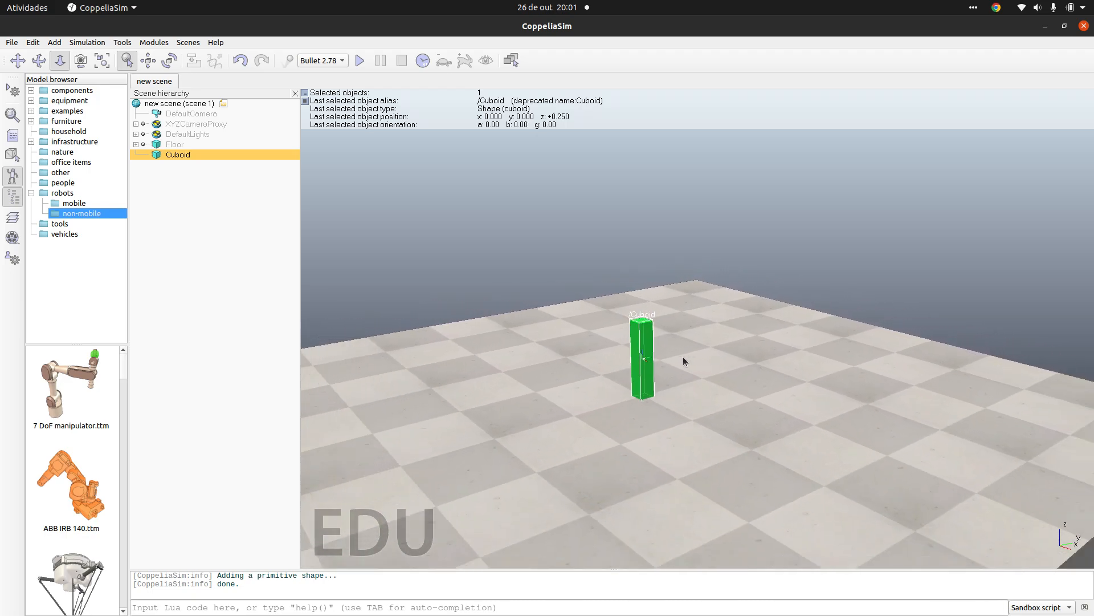
{"action": "left_click", "coordinate": [38, 65]}
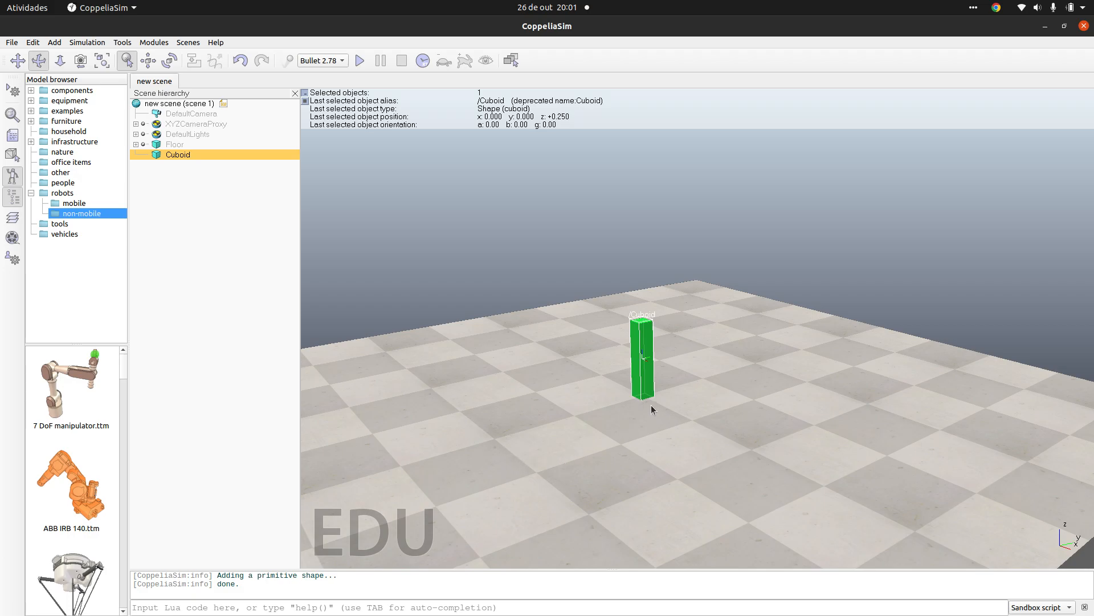
{"action": "left_click_drag", "start_coordinate": [651, 405], "coordinate": [429, 329]}
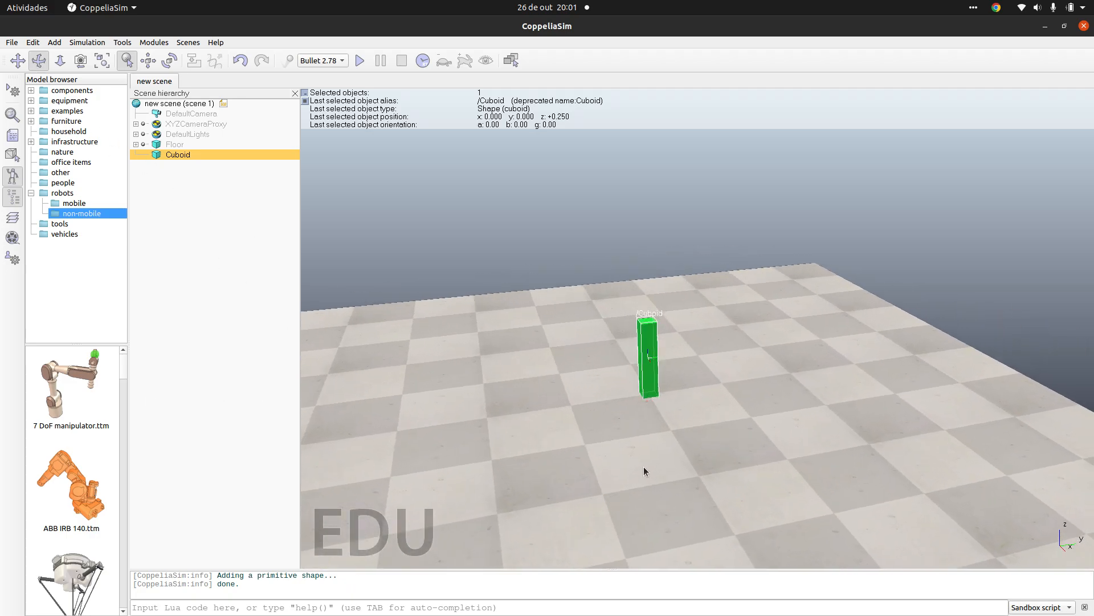
{"action": "mouse_move", "coordinate": [656, 551]}
{"action": "left_mouse_down"}
{"action": "mouse_move", "coordinate": [335, 552]}
{"action": "mouse_move", "coordinate": [80, 517]}
{"action": "mouse_move", "coordinate": [349, 549]}
{"action": "mouse_move", "coordinate": [570, 549]}
{"action": "mouse_move", "coordinate": [624, 529]}
{"action": "mouse_move", "coordinate": [667, 535]}
{"action": "left_mouse_up"}
{"action": "mouse_move", "coordinate": [658, 346]}
{"action": "left_mouse_down"}
{"action": "mouse_move", "coordinate": [351, 374]}
{"action": "mouse_move", "coordinate": [163, 344]}
{"action": "mouse_move", "coordinate": [593, 364]}
{"action": "mouse_move", "coordinate": [675, 341]}
{"action": "mouse_move", "coordinate": [657, 348]}
{"action": "left_mouse_up"}
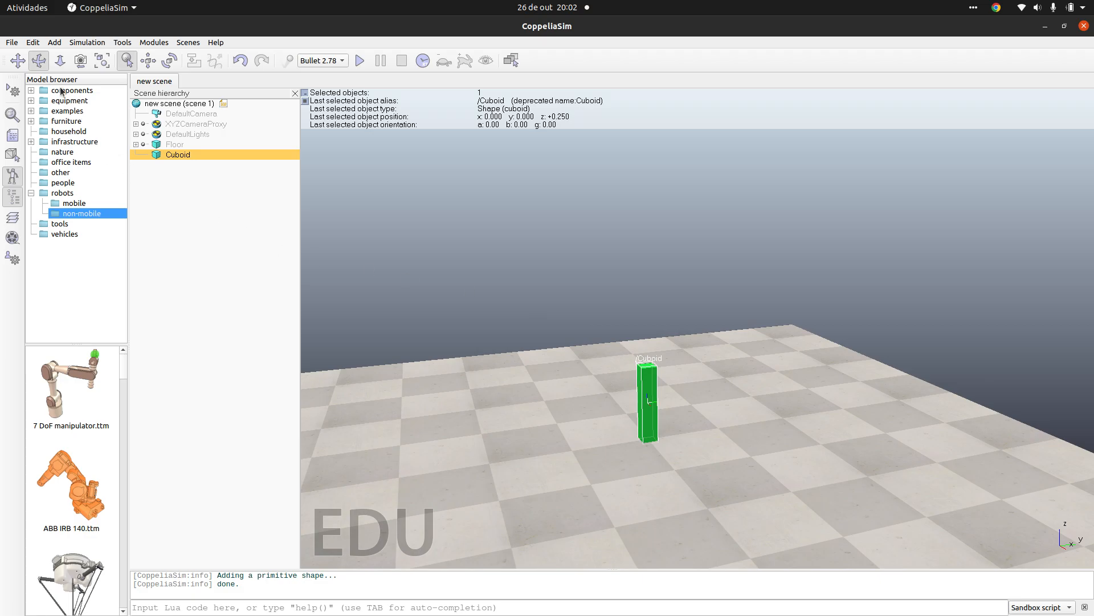
{"action": "scroll", "coordinate": [685, 479], "scroll_direction": "down", "scroll_amount": 5}
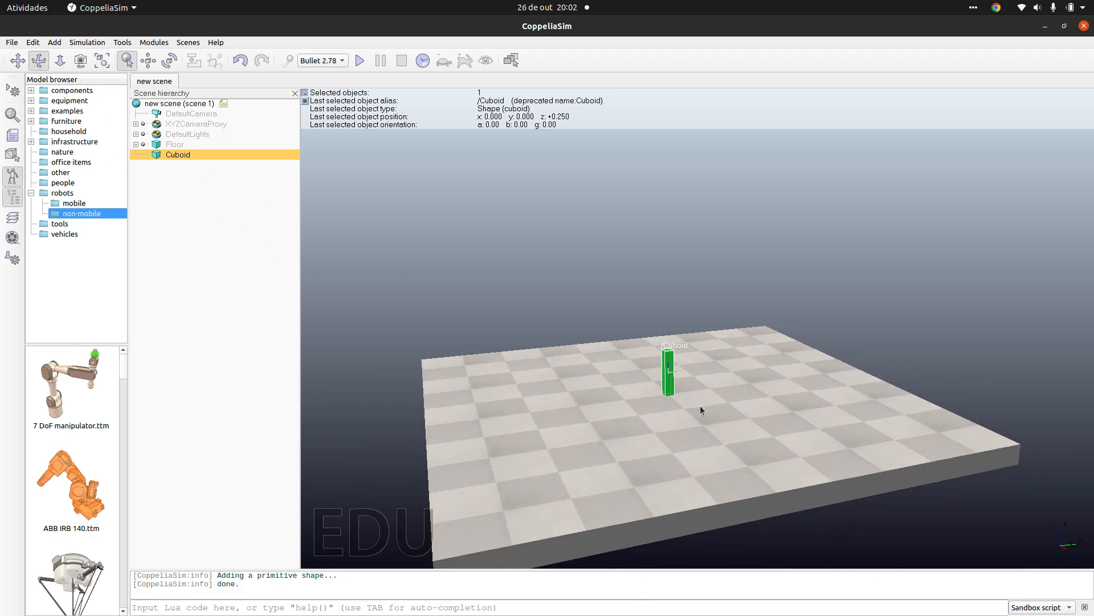
{"action": "scroll", "coordinate": [700, 405], "scroll_direction": "up", "scroll_amount": 5}
{"action": "scroll", "coordinate": [696, 412], "scroll_direction": "up", "scroll_amount": 3}
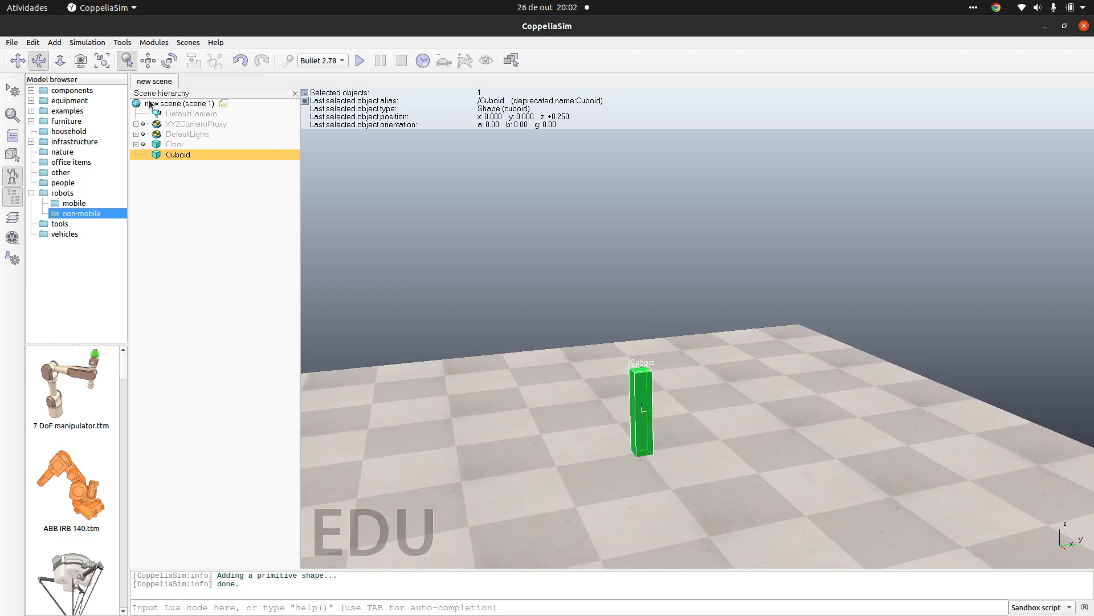
Step: Set the cuboid's world Z coordinate to 0 and return it to 0.250 m
{"action": "left_click", "coordinate": [149, 61]}
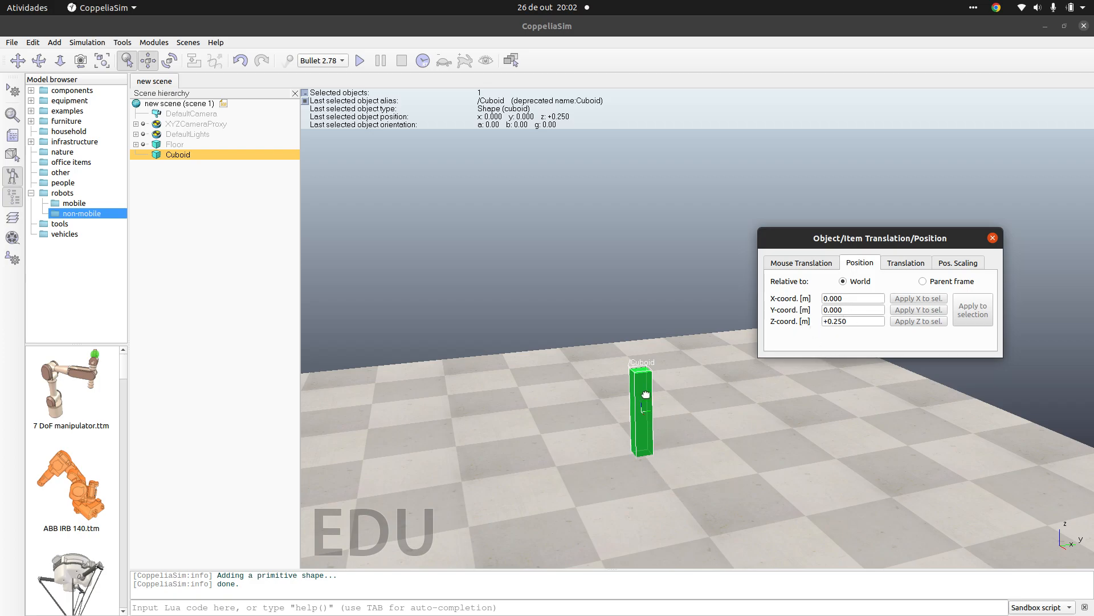
{"action": "double_click", "coordinate": [842, 322]}
{"action": "left_click", "coordinate": [842, 323]}
{"action": "double_click", "coordinate": [860, 322]}
{"action": "type", "text": "0"}
{"action": "key", "text": "Return"}
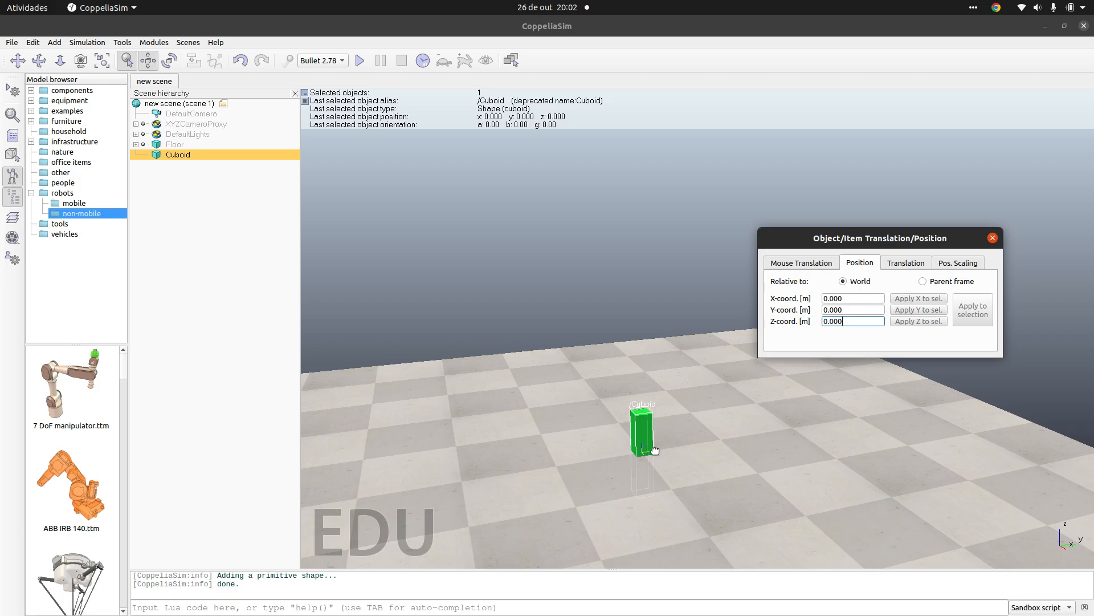
{"action": "double_click", "coordinate": [844, 322]}
{"action": "key", "text": "Return"}
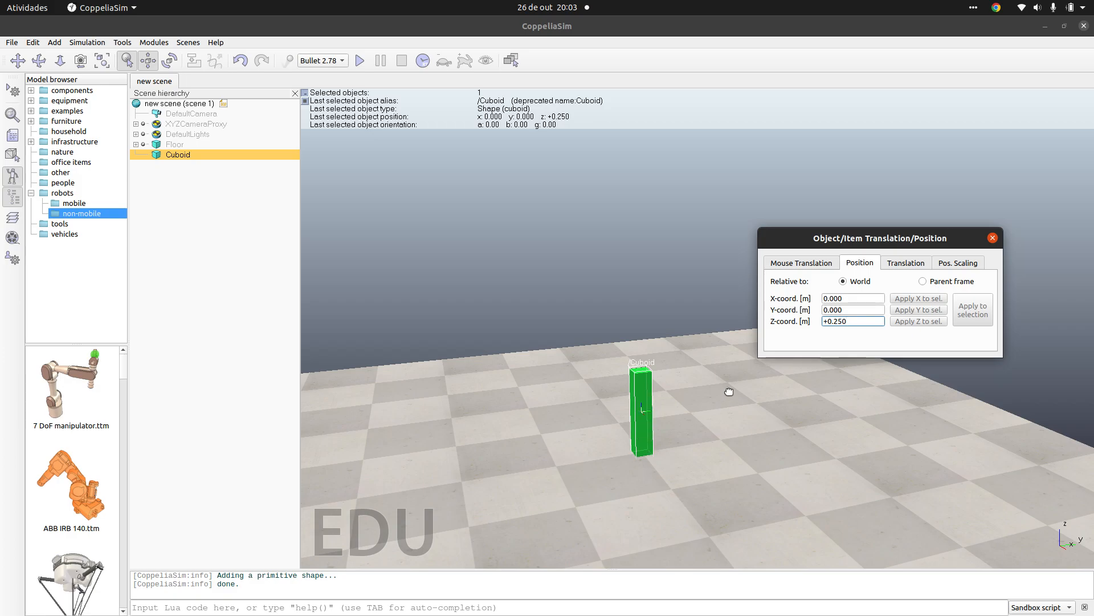
Step: Raise the cuboid to a world Z coordinate of 10 m
{"action": "left_click", "coordinate": [854, 306]}
{"action": "triple_click", "coordinate": [854, 321]}
{"action": "type", "text": "10"}
{"action": "key", "text": "Return"}
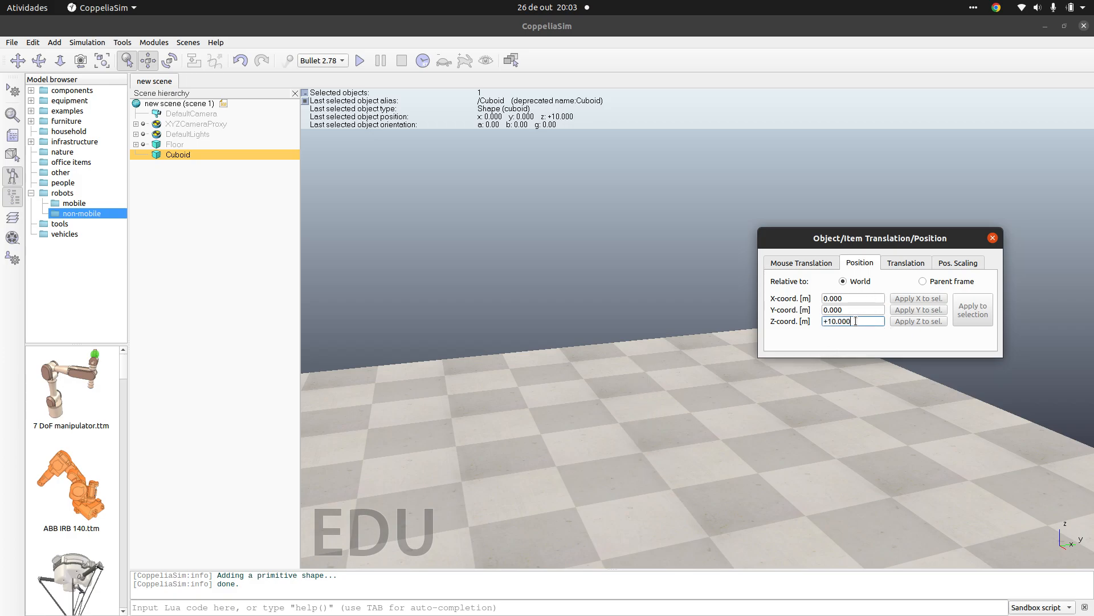
Step: Set the cuboid's world Z coordinate to 1 m and close the position settings
{"action": "double_click", "coordinate": [848, 320]}
{"action": "type", "text": "1"}
{"action": "double_click", "coordinate": [848, 321]}
{"action": "key", "text": "BackSpace"}
{"action": "key", "text": "BackSpace"}
{"action": "key", "text": "BackSpace"}
{"action": "key", "text": "BackSpace"}
{"action": "key", "text": "BackSpace"}
{"action": "type", "text": "01"}
{"action": "key", "text": "Return"}
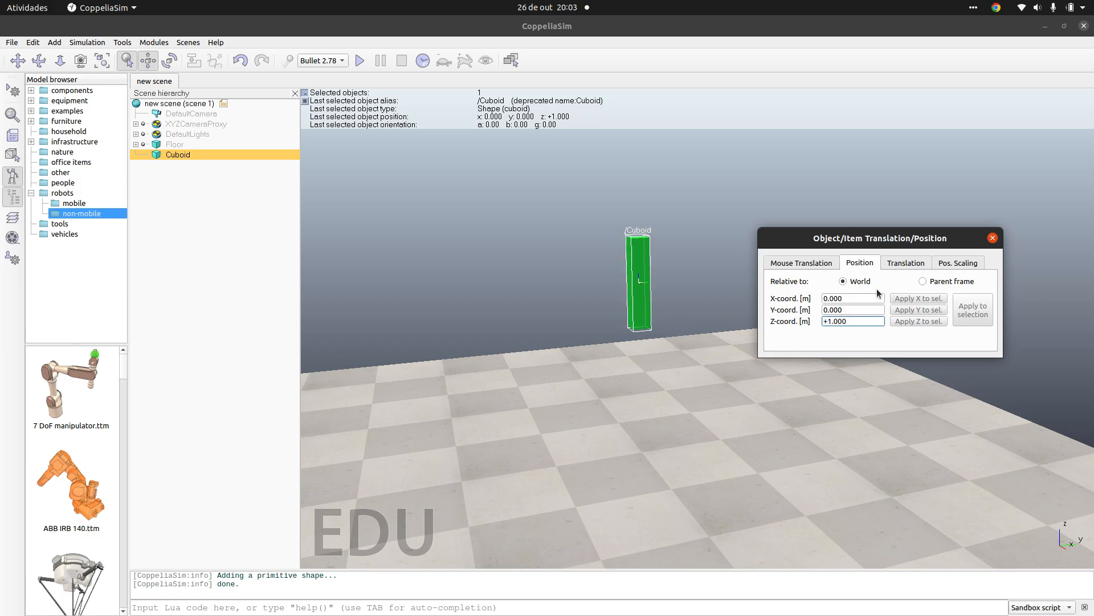
{"action": "left_click", "coordinate": [904, 266]}
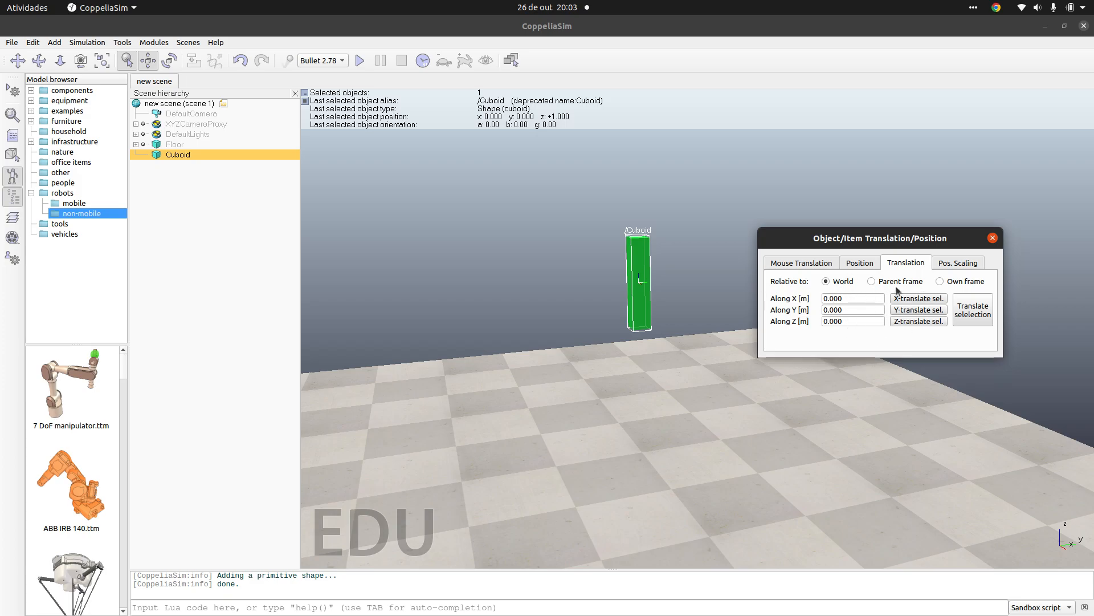
{"action": "left_click", "coordinate": [993, 238]}
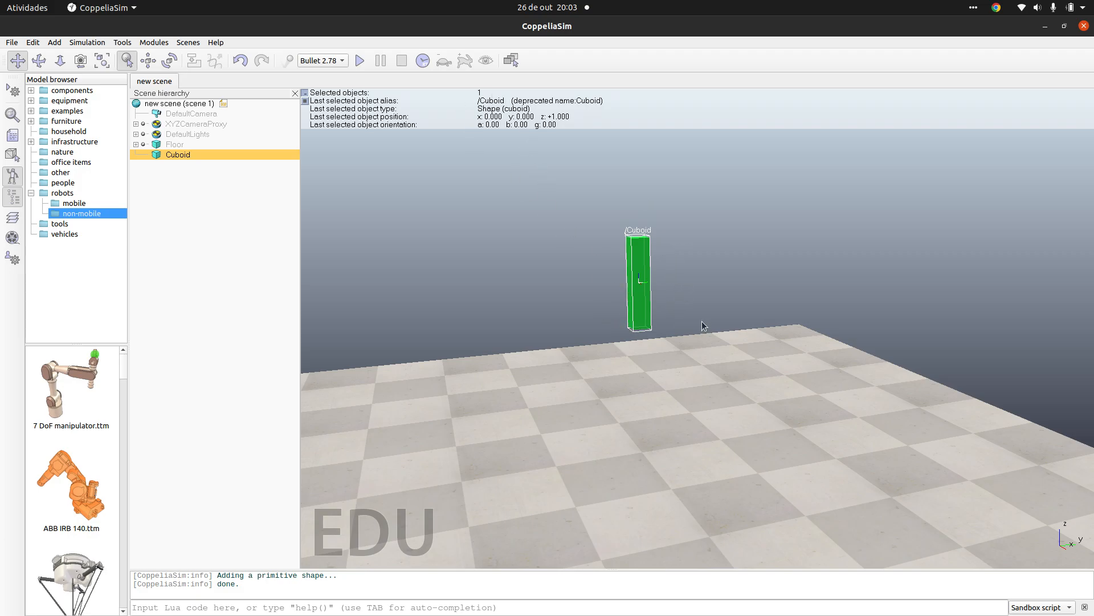
Step: Run the physics simulation with the raised cuboid, stopping and restarting it once
{"action": "left_click", "coordinate": [360, 61]}
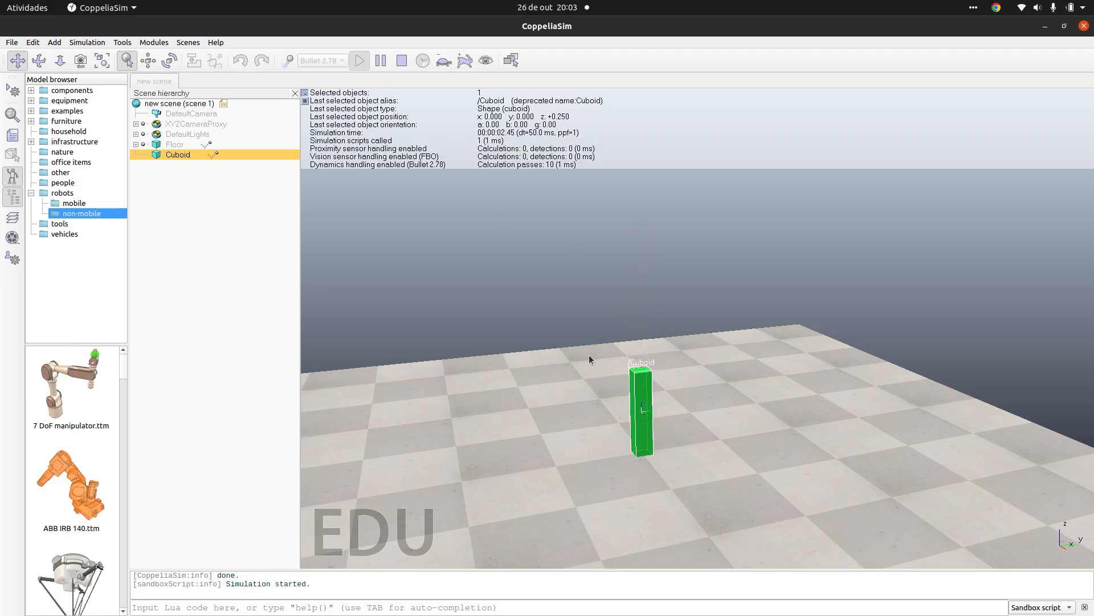
{"action": "left_click", "coordinate": [401, 63]}
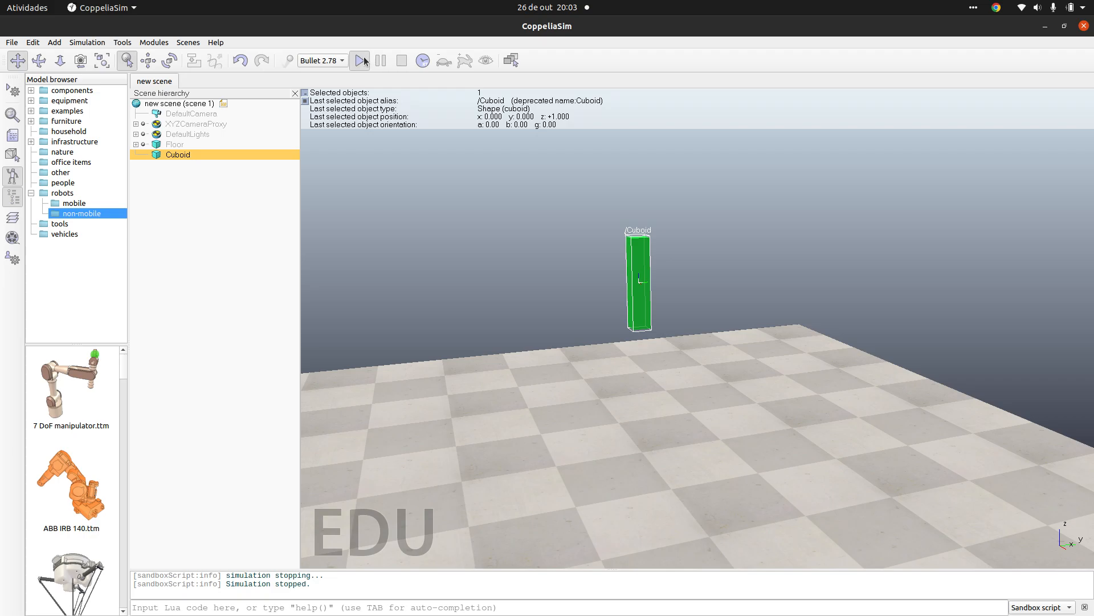
{"action": "left_click", "coordinate": [360, 61]}
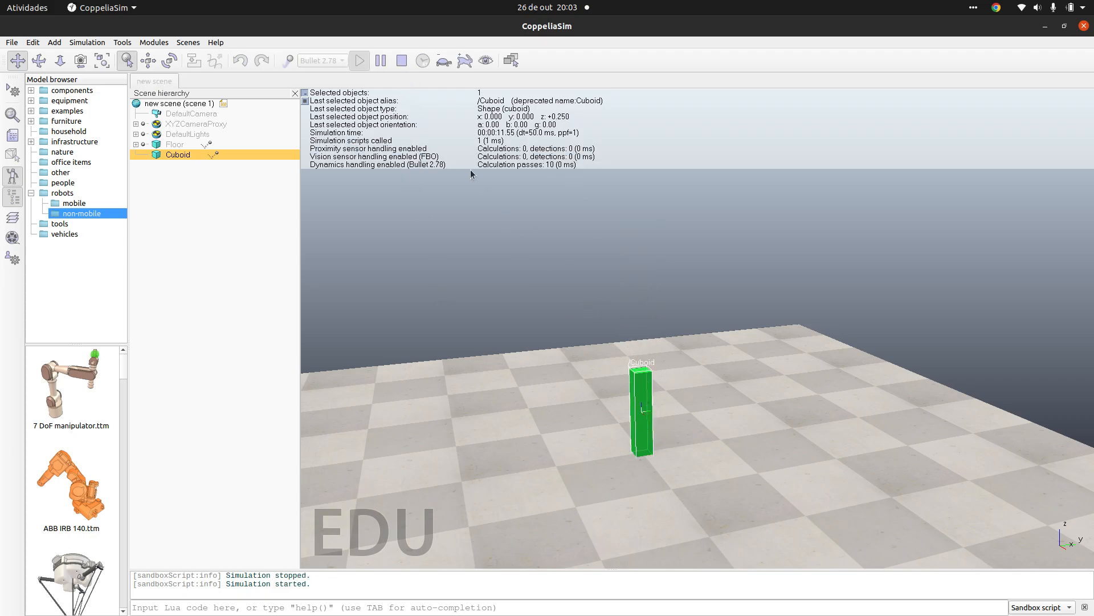
Step: Stop the simulation and set the cuboid's Alpha orientation relative to World to 45°
{"action": "left_click", "coordinate": [401, 60]}
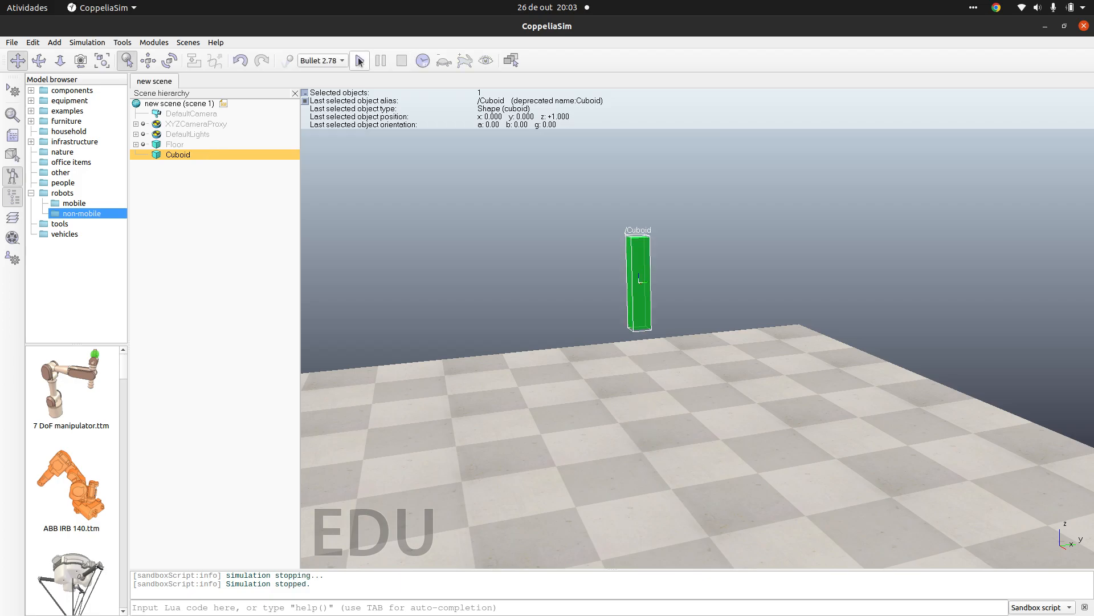
{"action": "left_click", "coordinate": [167, 66]}
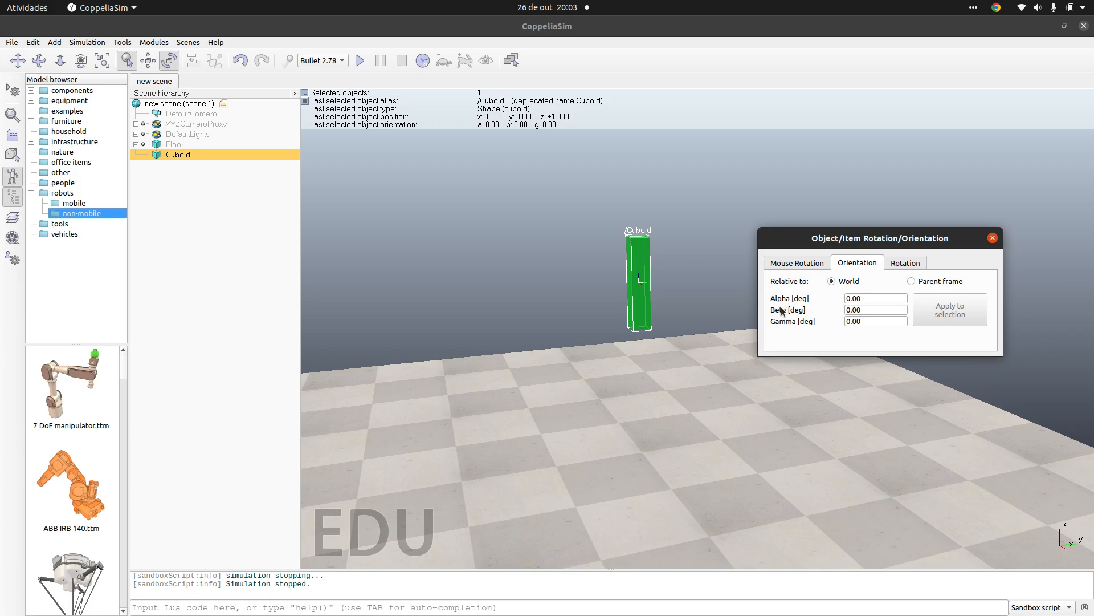
{"action": "double_click", "coordinate": [862, 298]}
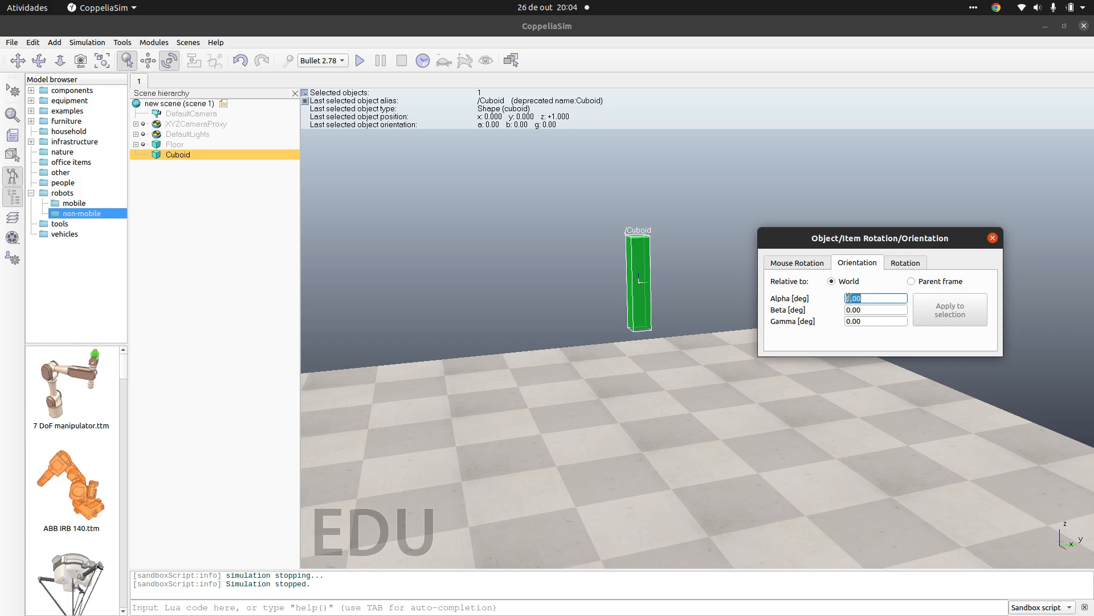
{"action": "type", "text": "45"}
{"action": "key", "text": "Return"}
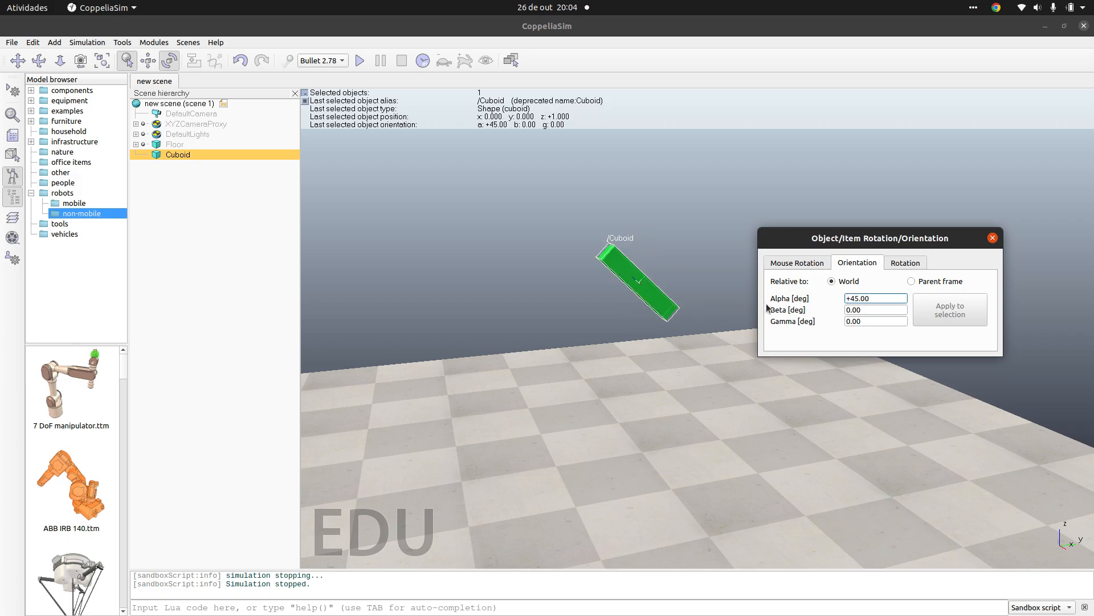
Step: Rotate the cuboid freehand about its own axes to about 49° Alpha, -2.5° Beta and 60° Gamma
{"action": "left_click_drag", "start_coordinate": [629, 277], "coordinate": [610, 351]}
{"action": "left_click", "coordinate": [797, 263]}
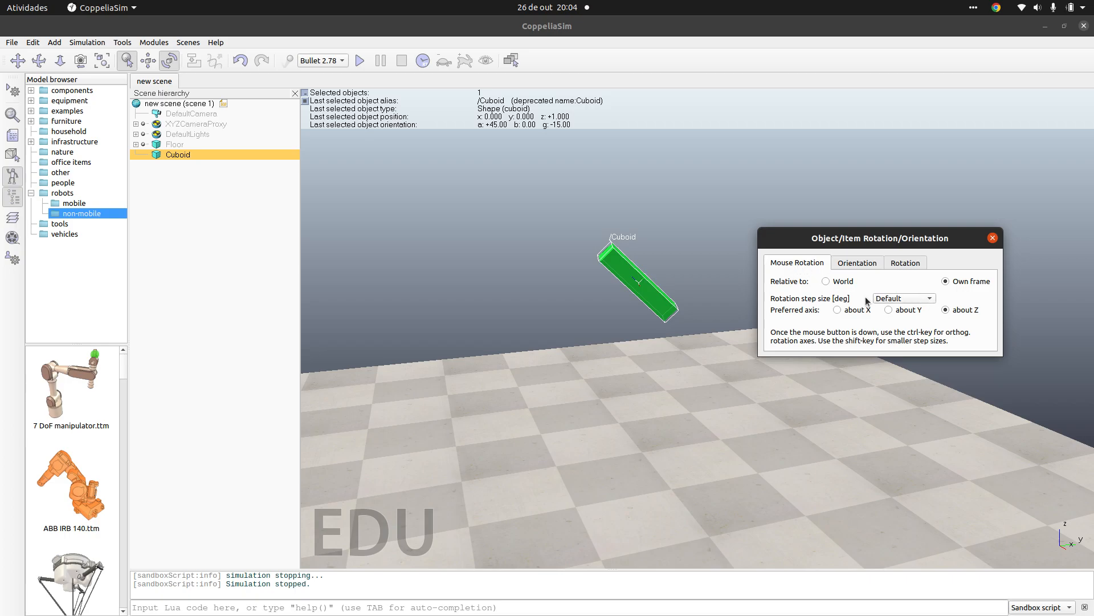
{"action": "left_click_drag", "start_coordinate": [653, 305], "coordinate": [496, 354]}
{"action": "left_click", "coordinate": [888, 309]}
{"action": "left_click", "coordinate": [836, 311]}
{"action": "left_click", "coordinate": [857, 263]}
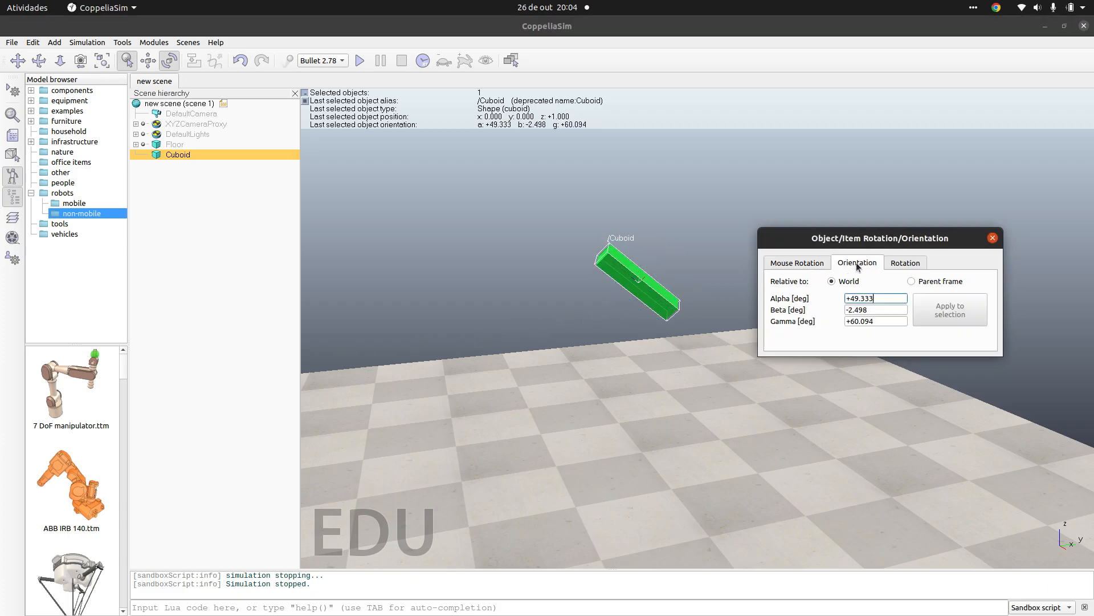
Step: Set the cuboid's world Alpha angle back to 45° and close the rotation settings
{"action": "key", "text": "shift+Left"}
{"action": "key", "text": "shift+Left"}
{"action": "key", "text": "shift+Left"}
{"action": "key", "text": "shift+Left"}
{"action": "key", "text": "shift+Left"}
{"action": "key", "text": "shift+Left"}
{"action": "key", "text": "shift+Left"}
{"action": "type", "text": "45"}
{"action": "key", "text": "Return"}
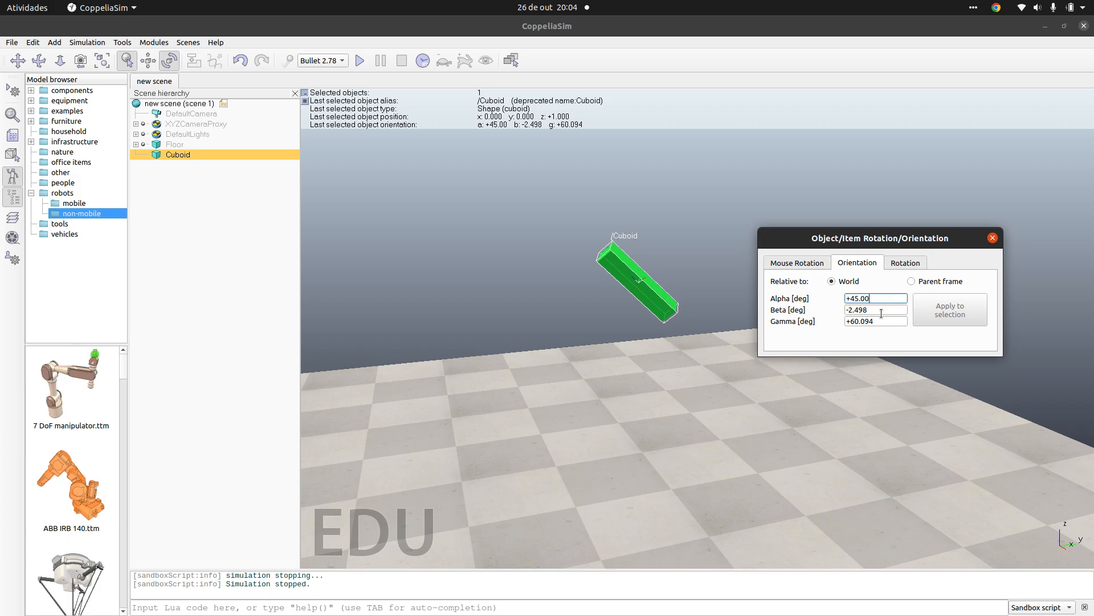
{"action": "left_click", "coordinate": [993, 238]}
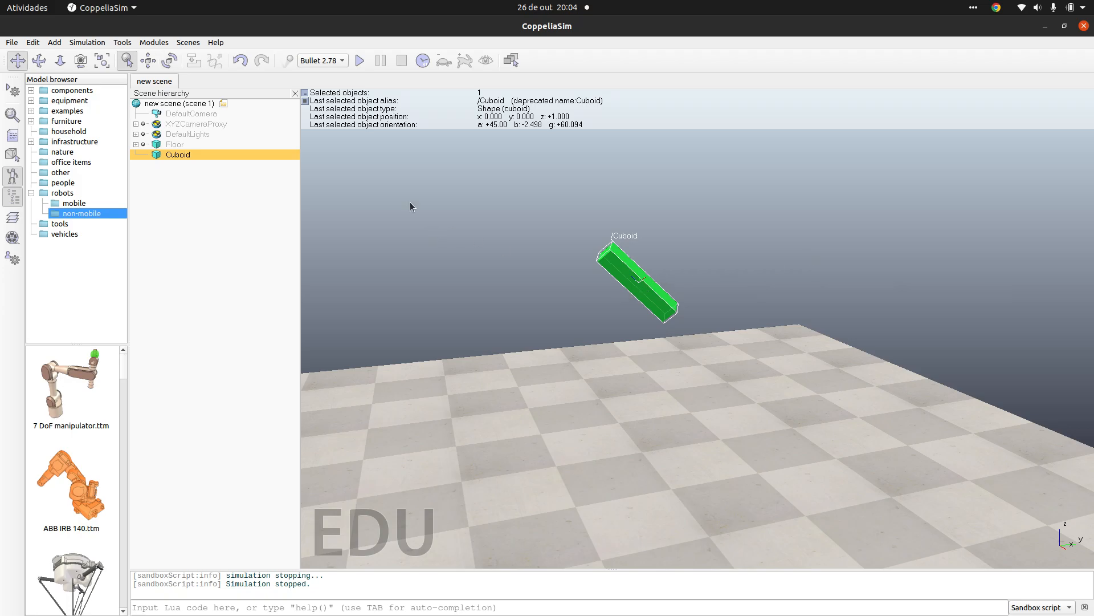
Step: Run the physics simulation of the tilted cuboid's fall twice, stopping it after each run
{"action": "left_click", "coordinate": [361, 60]}
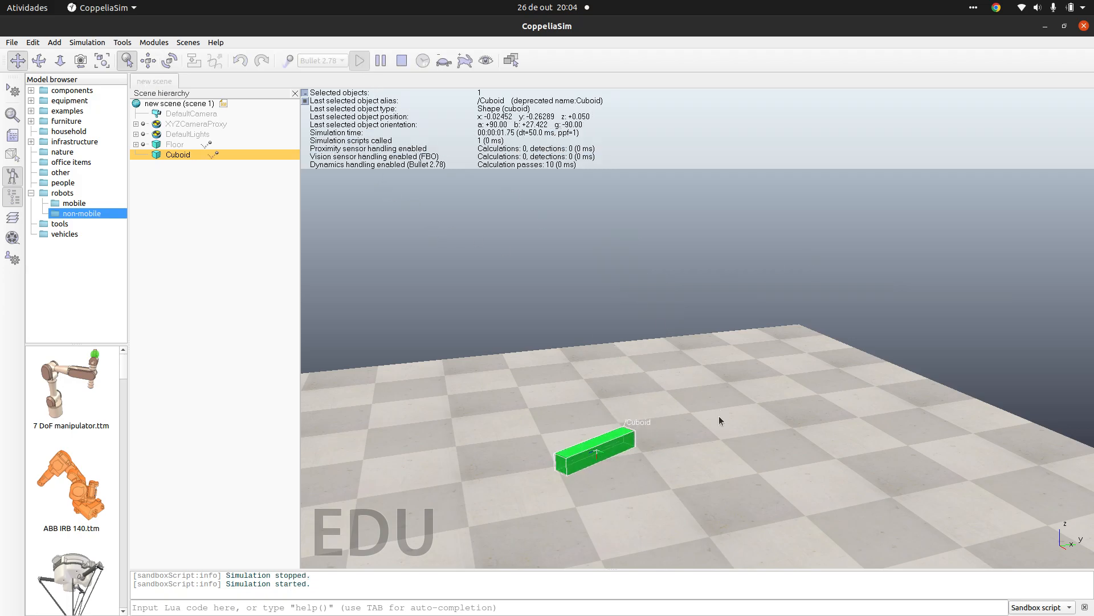
{"action": "left_click", "coordinate": [406, 60]}
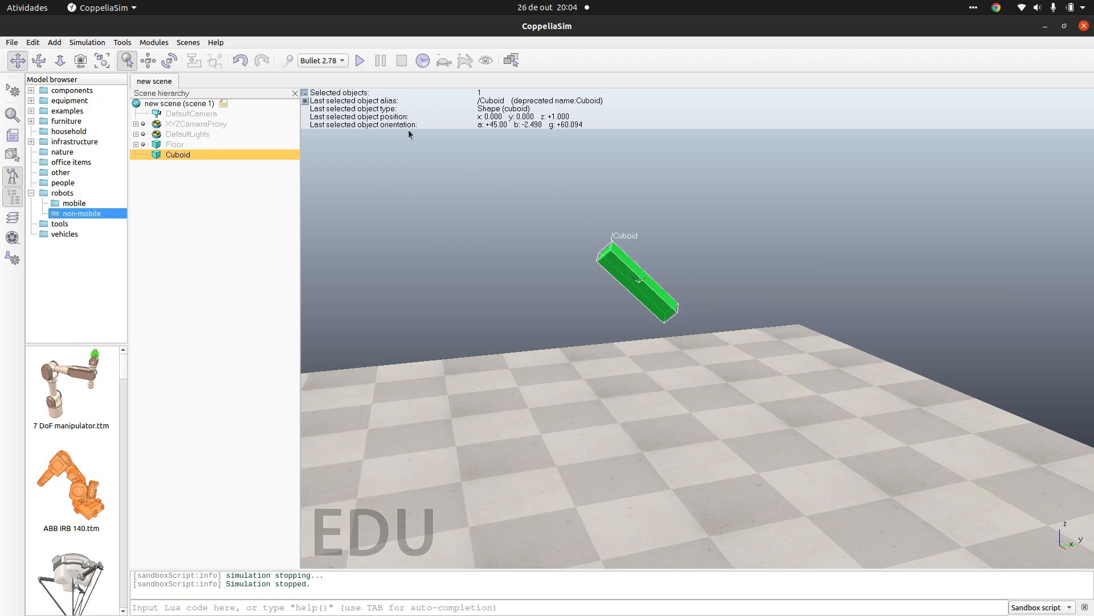
{"action": "left_click", "coordinate": [360, 61]}
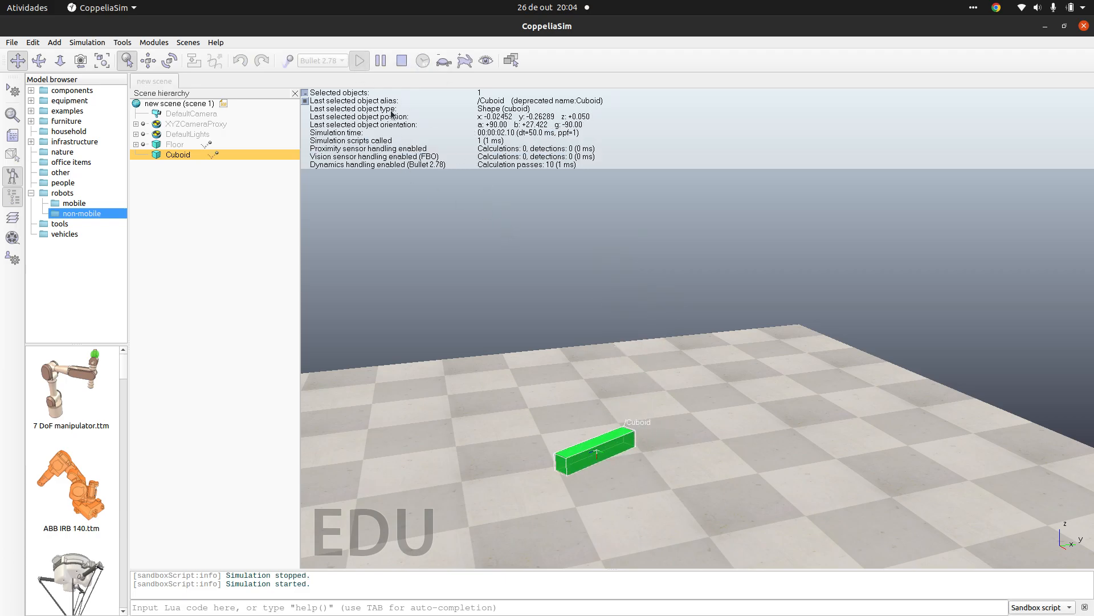
{"action": "left_click", "coordinate": [399, 63]}
Step: Enable real-time simulation mode and run the fall twice, viewing the fallen cuboid up close before stopping
{"action": "left_click", "coordinate": [428, 59]}
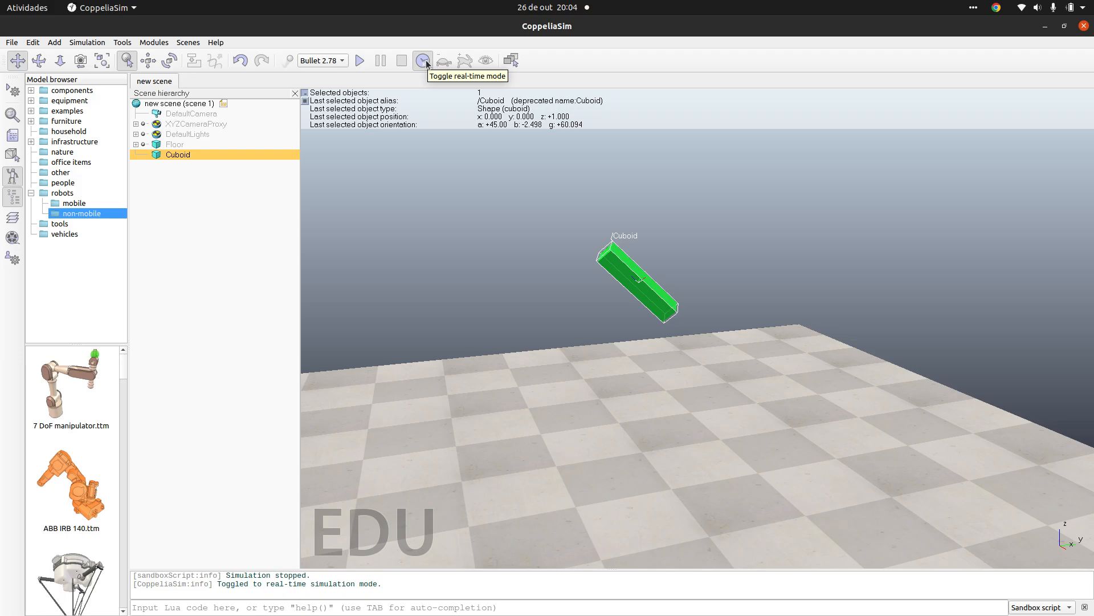
{"action": "left_click", "coordinate": [360, 60]}
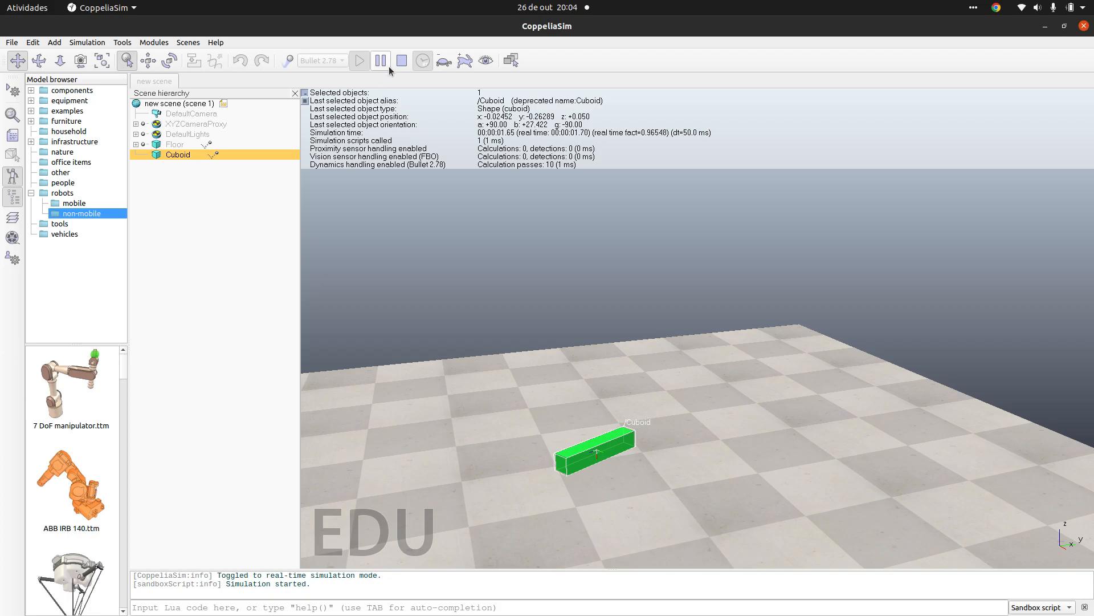
{"action": "left_click", "coordinate": [402, 60]}
{"action": "left_click", "coordinate": [364, 60]}
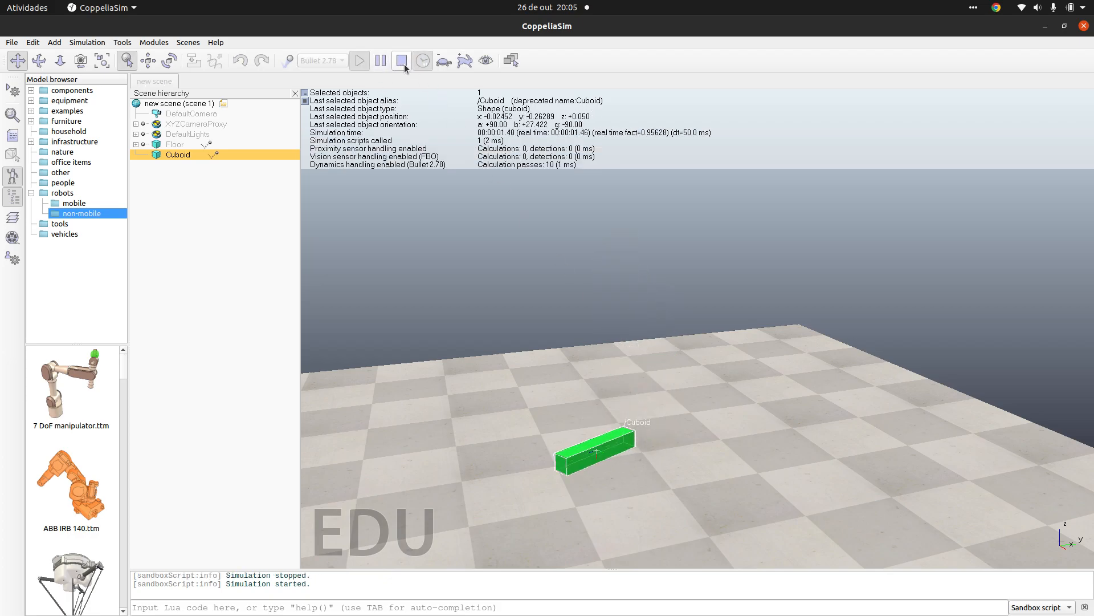
{"action": "scroll", "coordinate": [620, 475], "scroll_direction": "up", "scroll_amount": 6}
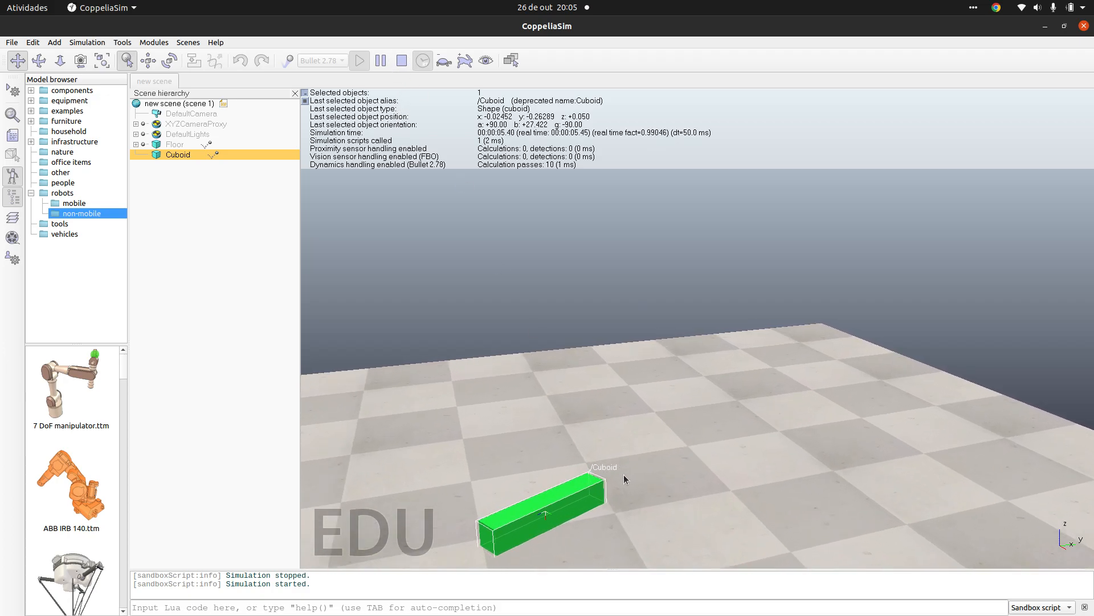
{"action": "left_click_drag", "start_coordinate": [671, 454], "coordinate": [708, 354]}
{"action": "scroll", "coordinate": [580, 434], "scroll_direction": "down", "scroll_amount": 3}
{"action": "scroll", "coordinate": [586, 417], "scroll_direction": "up", "scroll_amount": 6}
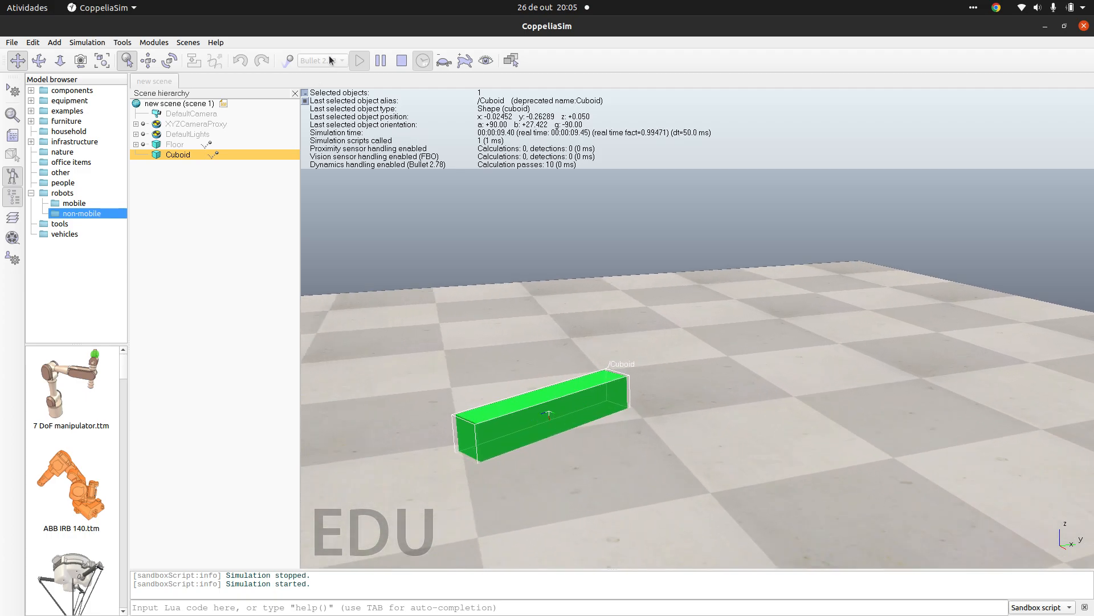
{"action": "left_click", "coordinate": [401, 60]}
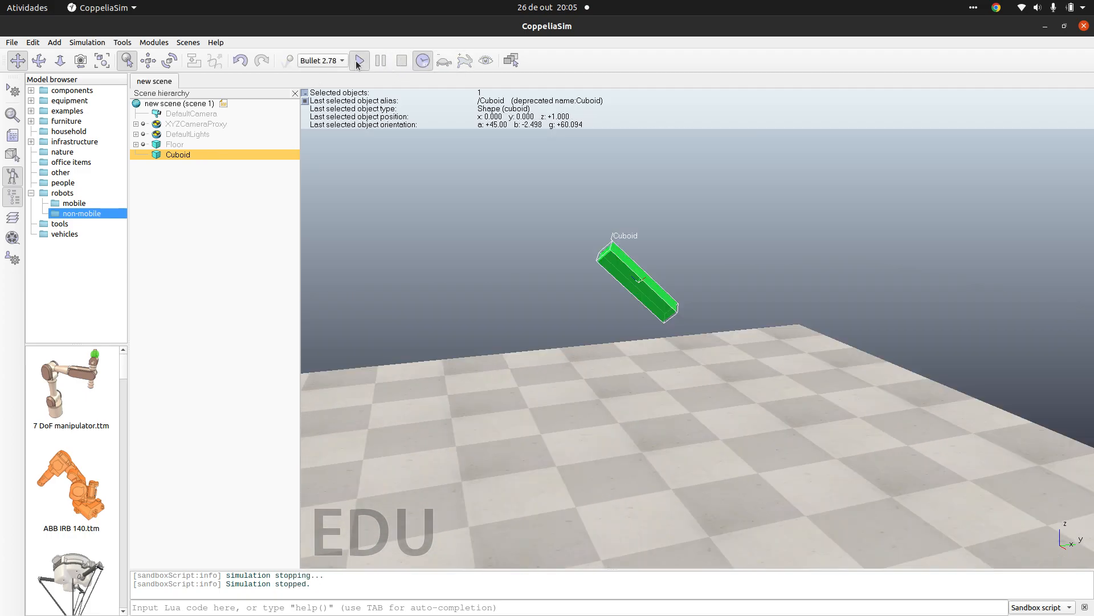
Step: Run the real-time simulation twice more, pausing the second run to view the cuboid before stopping it
{"action": "left_click", "coordinate": [359, 61]}
{"action": "left_click", "coordinate": [401, 60]}
{"action": "left_click", "coordinate": [361, 60]}
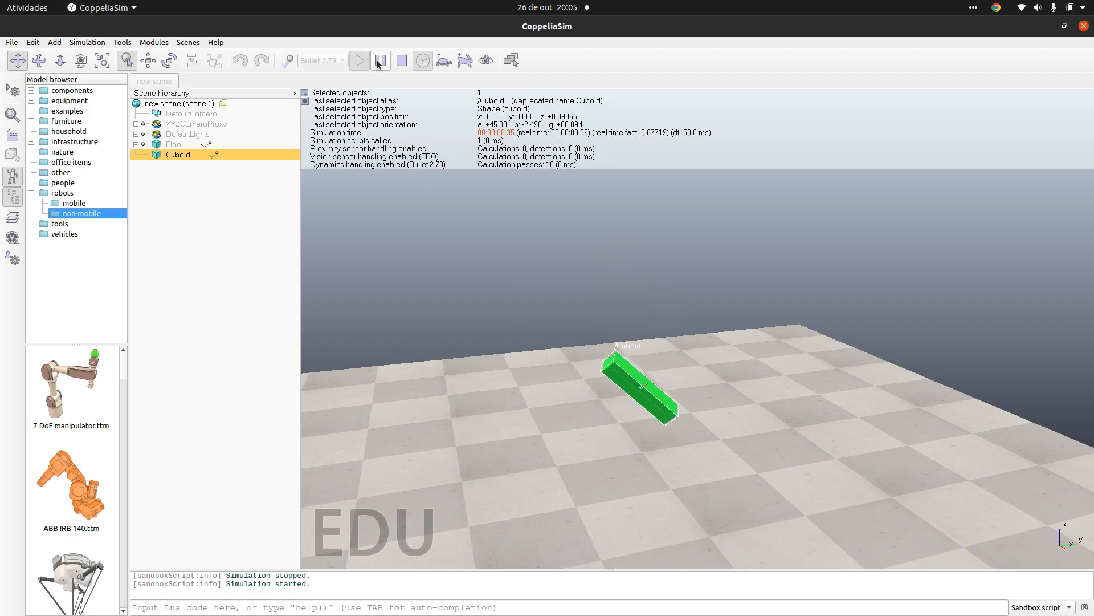
{"action": "left_click", "coordinate": [380, 61]}
{"action": "left_click_drag", "start_coordinate": [622, 467], "coordinate": [615, 480]}
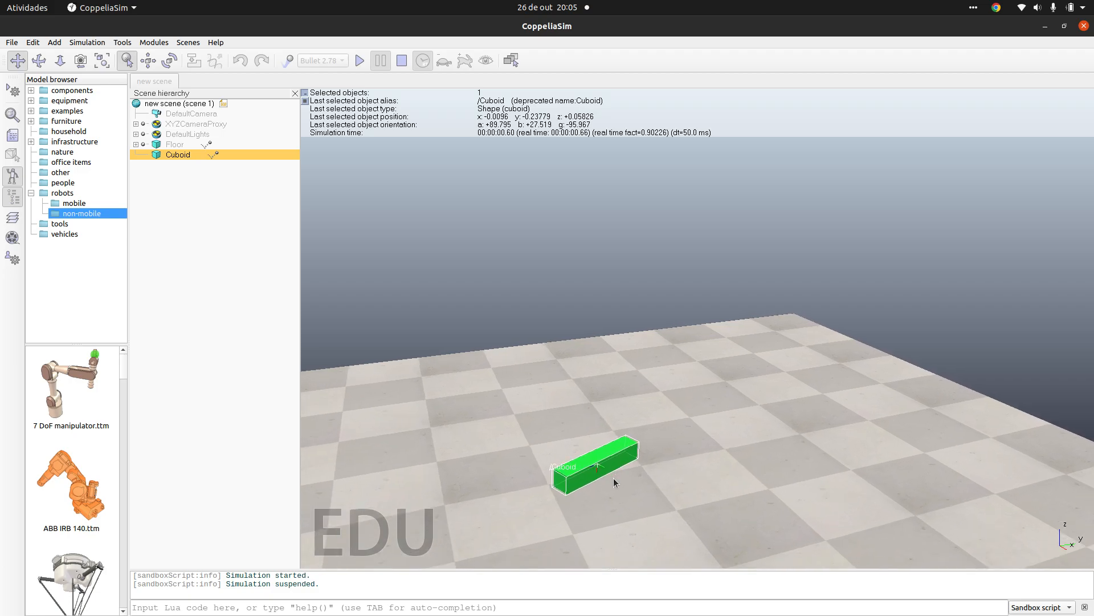
{"action": "left_click", "coordinate": [408, 60]}
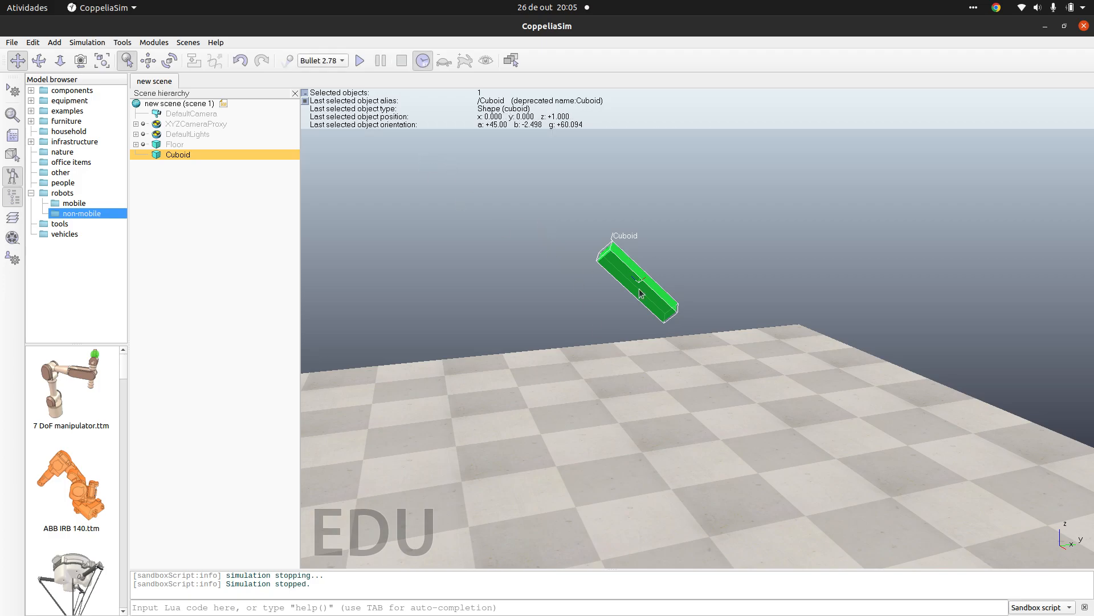
Step: Set the cuboid's world Alpha, Beta and Gamma angles to 0° and close the rotation settings
{"action": "left_click", "coordinate": [169, 60]}
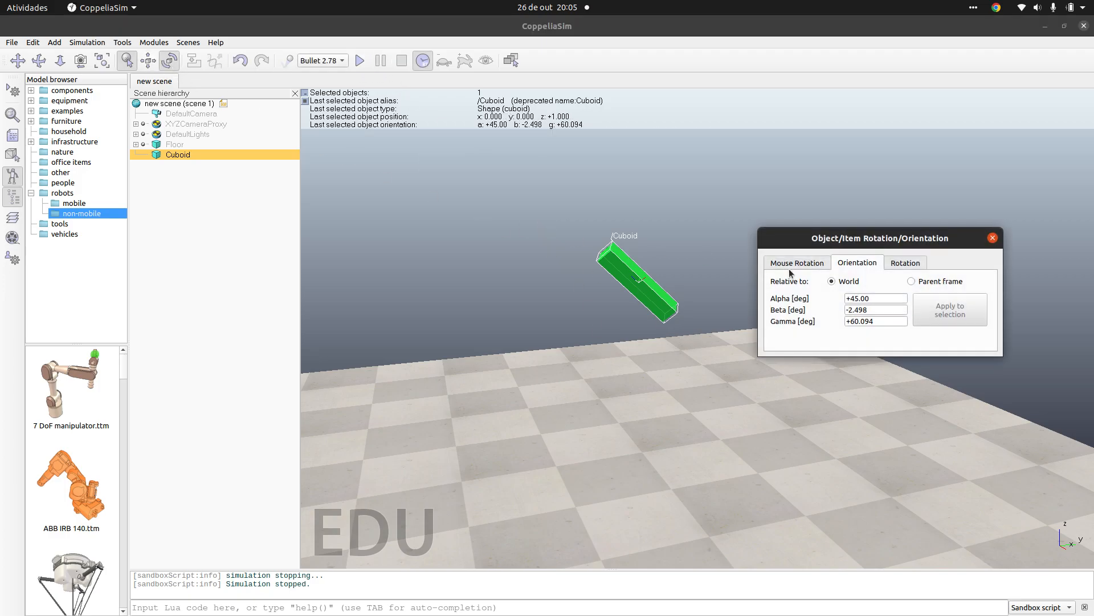
{"action": "double_click", "coordinate": [881, 300]}
{"action": "type", "text": "0.00"}
{"action": "key", "text": "Return"}
{"action": "double_click", "coordinate": [871, 307]}
{"action": "type", "text": "0"}
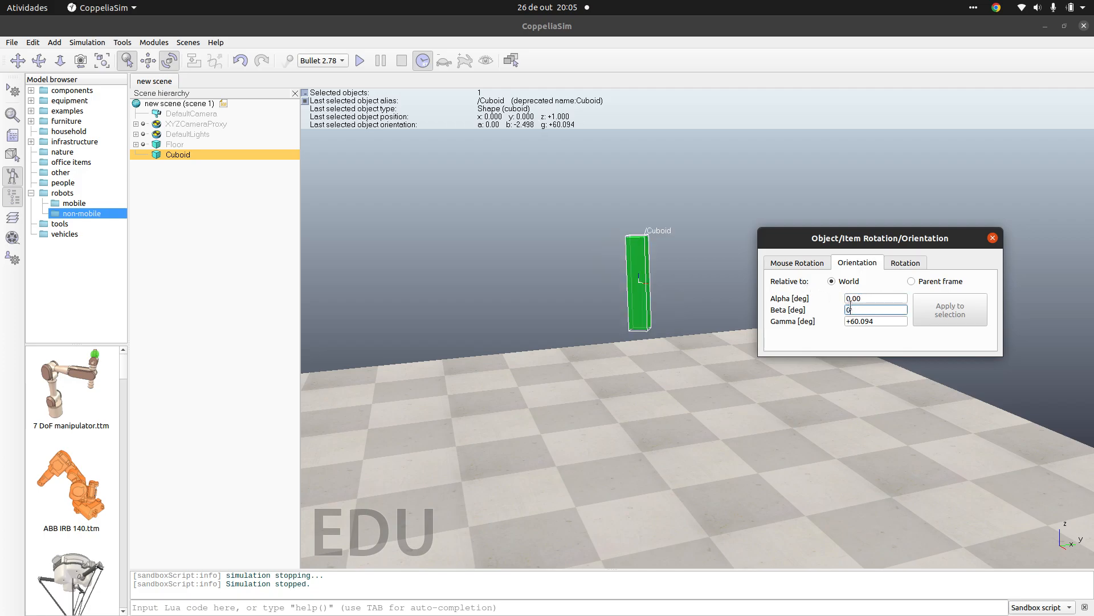
{"action": "type", "text": ".00"}
{"action": "key", "text": "Return"}
{"action": "double_click", "coordinate": [885, 320]}
{"action": "triple_click", "coordinate": [885, 320]}
{"action": "type", "text": "0.00"}
{"action": "key", "text": "Return"}
{"action": "left_click", "coordinate": [993, 237]}
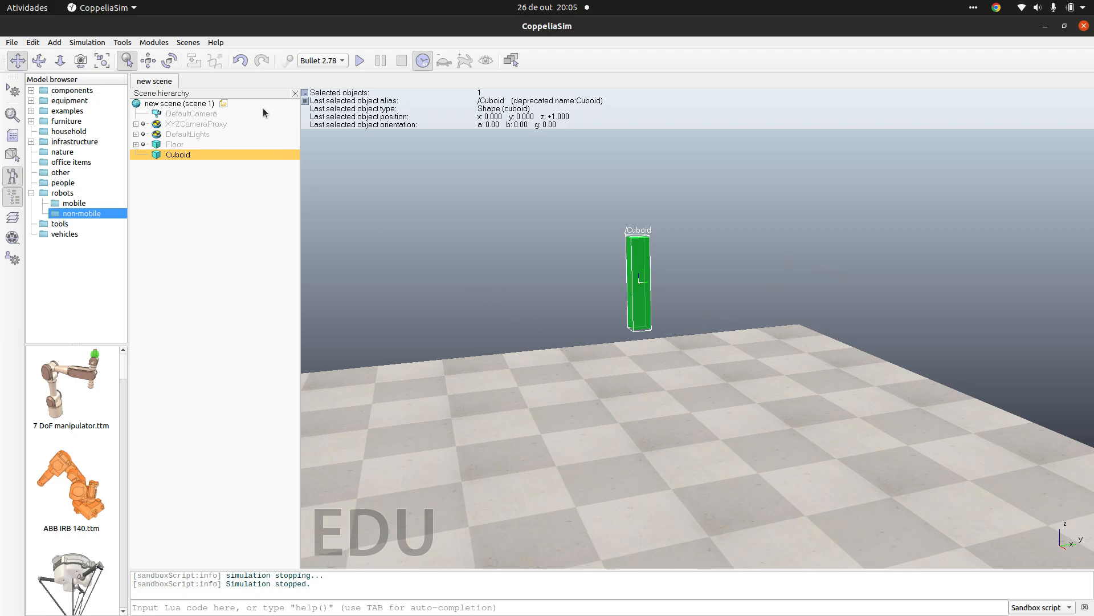
Step: Set the cuboid's Z coordinate relative to World to 0.250 m and close the position settings
{"action": "left_click", "coordinate": [148, 60]}
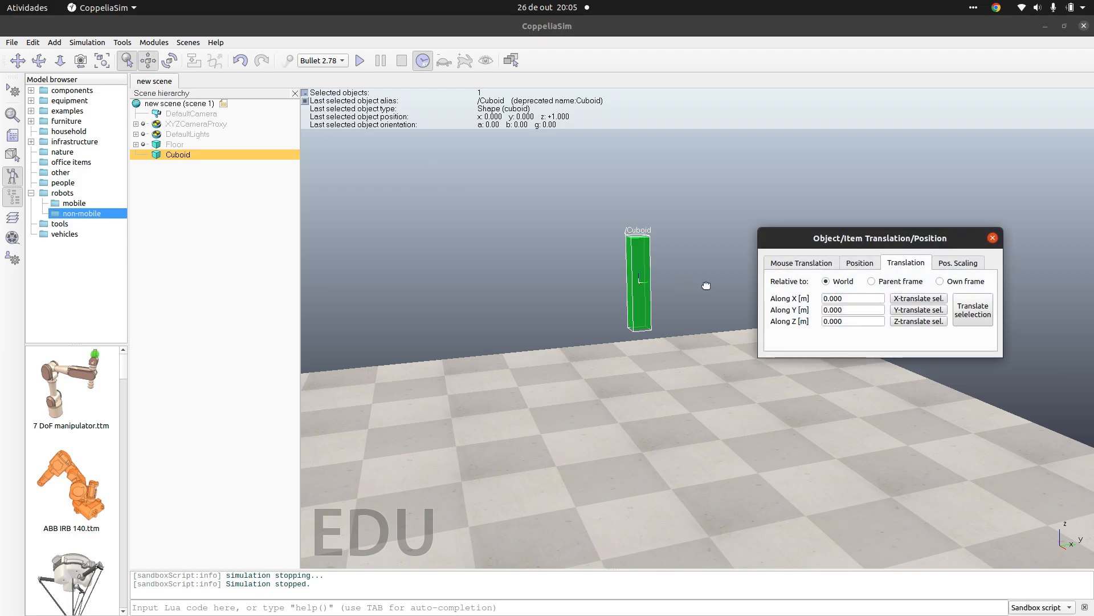
{"action": "left_click", "coordinate": [816, 263]}
{"action": "left_click", "coordinate": [853, 263]}
{"action": "double_click", "coordinate": [841, 321]}
{"action": "triple_click", "coordinate": [840, 321]}
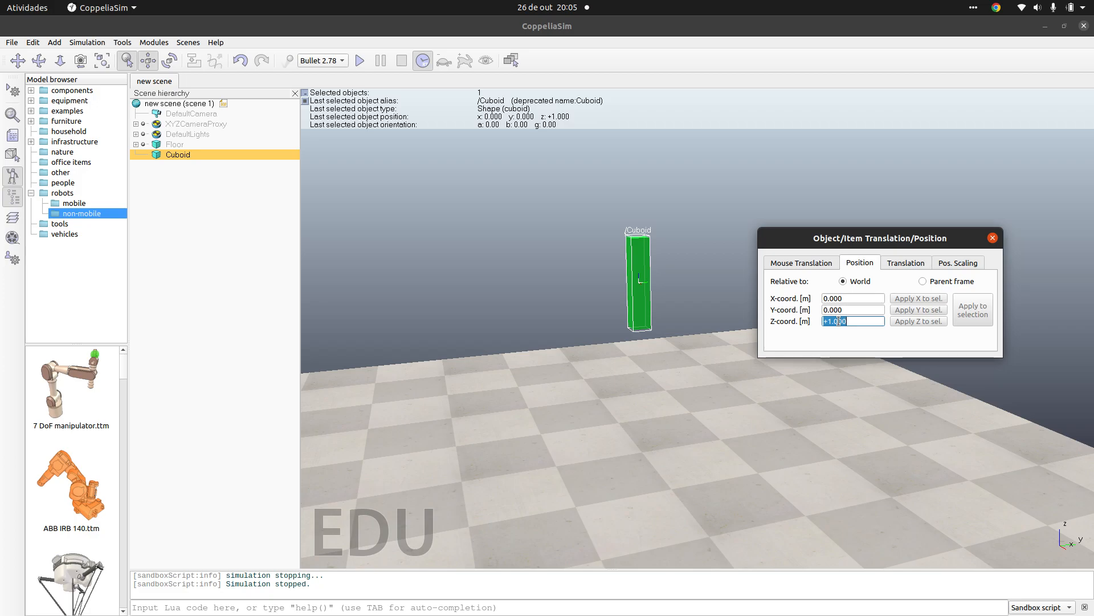
{"action": "type", "text": "0"}
{"action": "key", "text": "Return"}
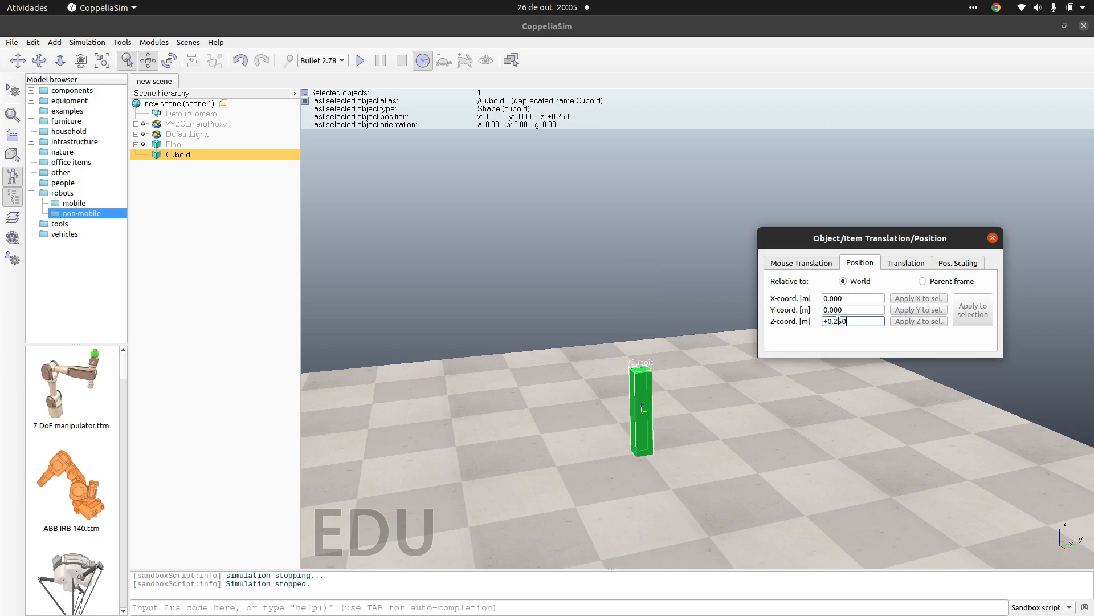
{"action": "left_click", "coordinate": [992, 239]}
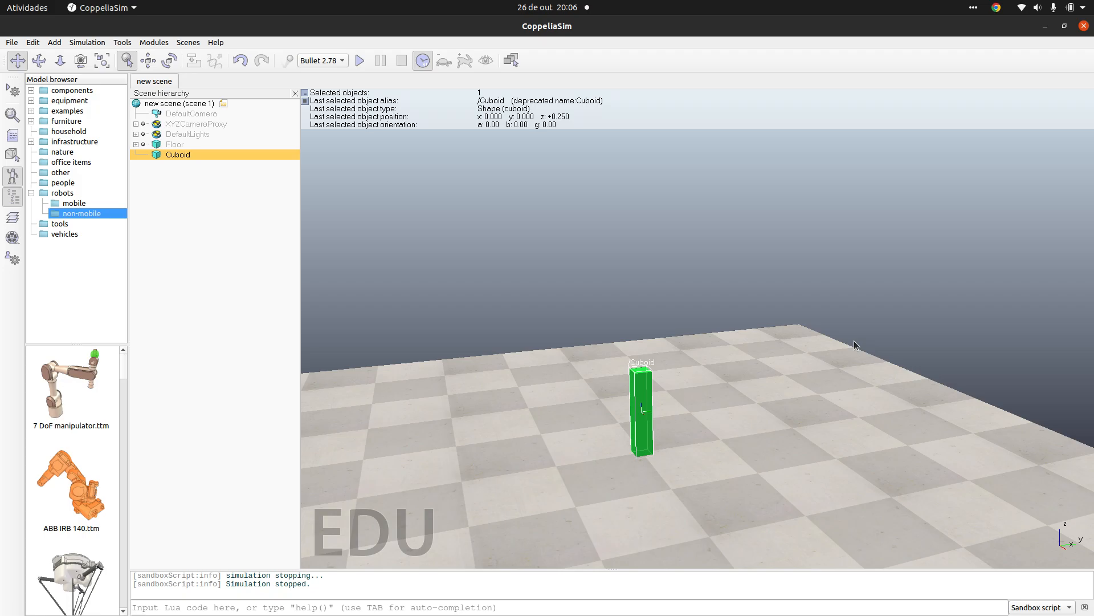
Step: Add a primitive cylinder with an X-size of 2 m, keeping the other default settings
{"action": "left_click", "coordinate": [55, 42]}
{"action": "mouse_move", "coordinate": [116, 56]}
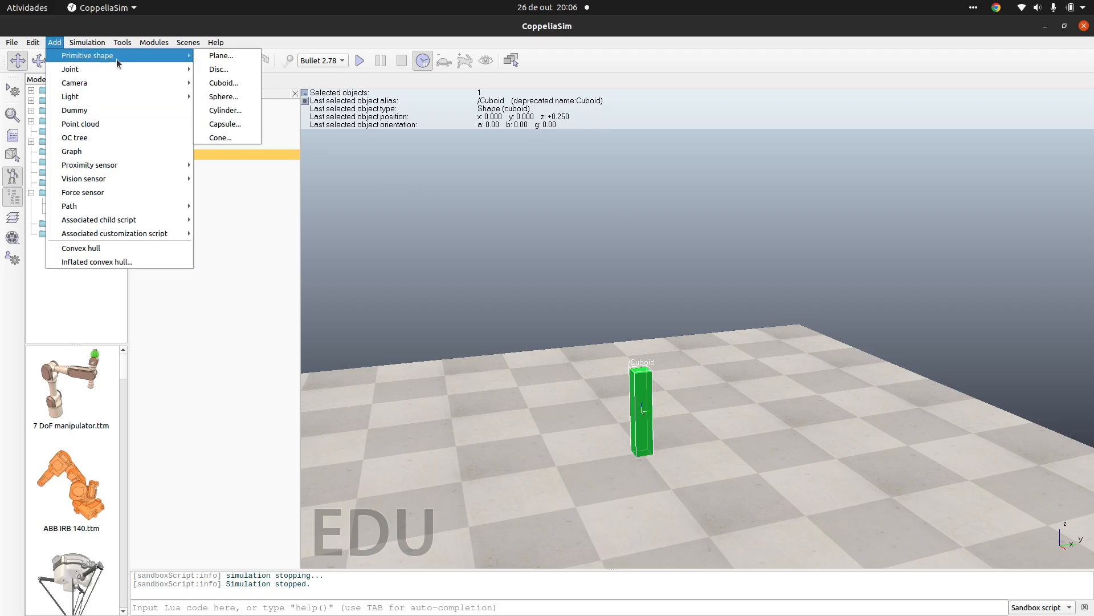
{"action": "left_click", "coordinate": [233, 111]}
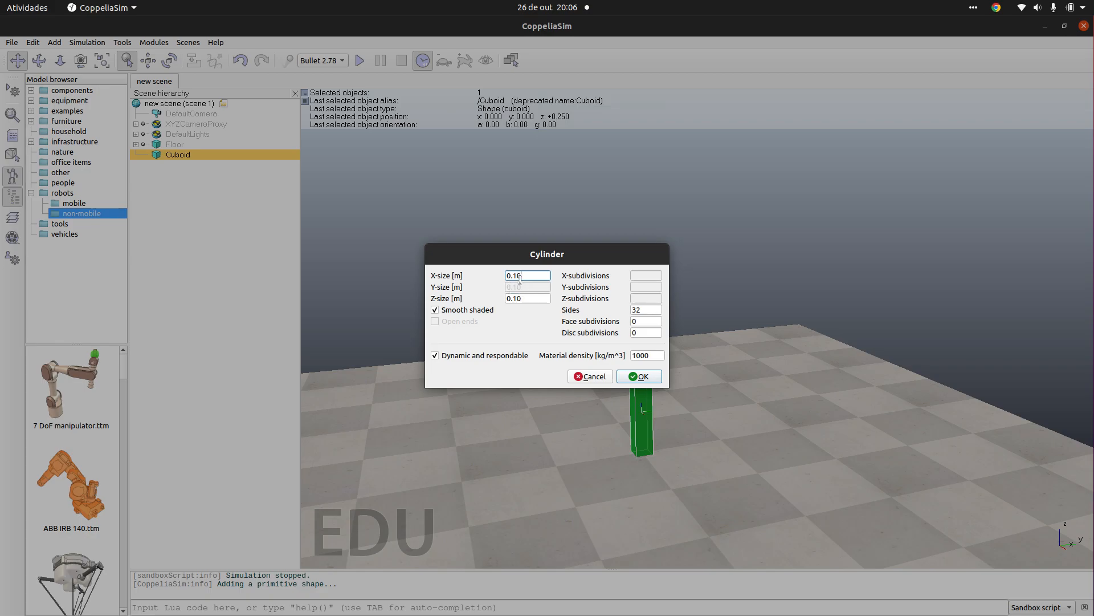
{"action": "double_click", "coordinate": [521, 277]}
{"action": "type", "text": "2"}
{"action": "key", "text": "Return"}
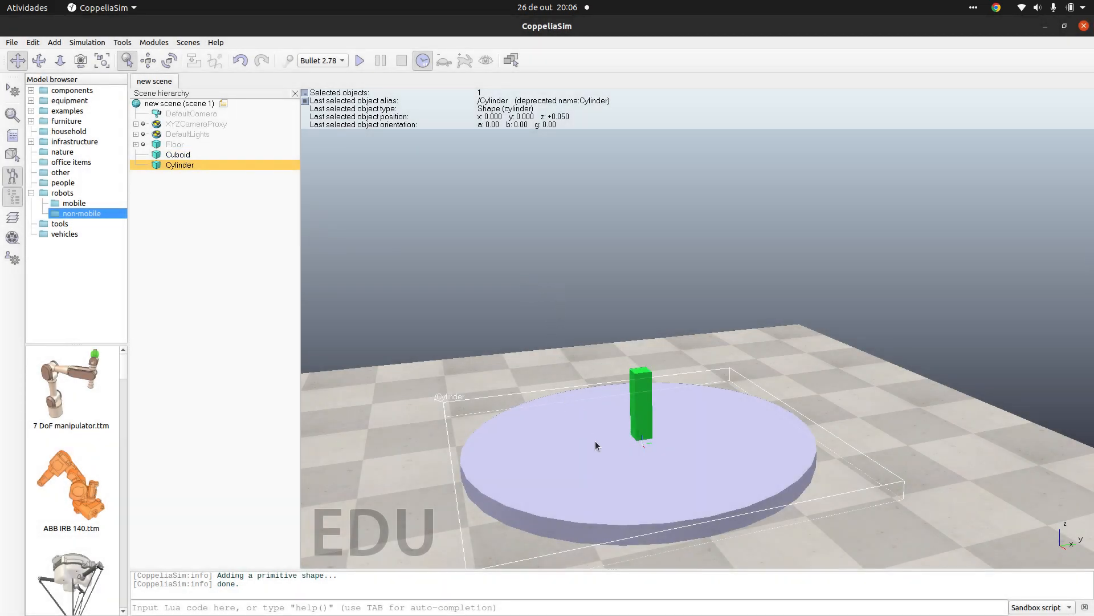
Step: Resize the cylinder's geometry proportionally to a Z size of 0.50 m, making X and Y 10 m
{"action": "double_click", "coordinate": [155, 165]}
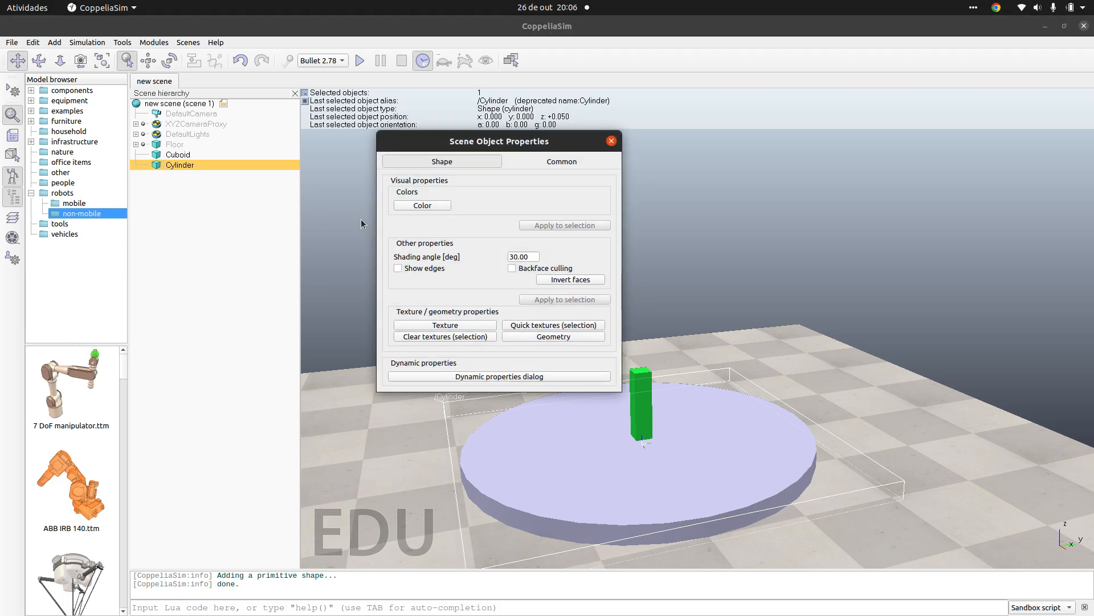
{"action": "left_click", "coordinate": [546, 338]}
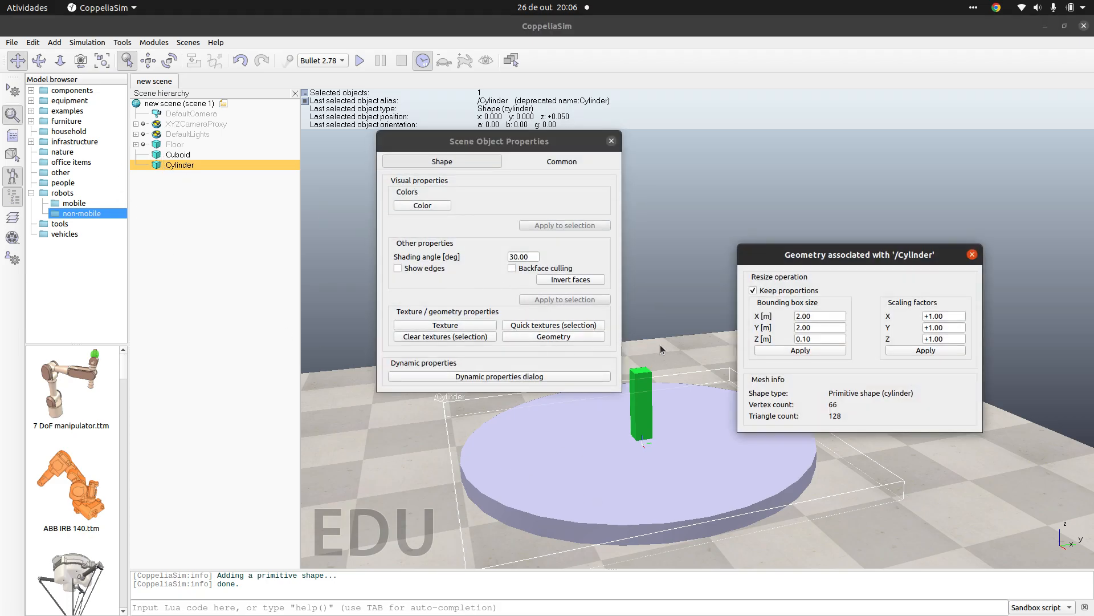
{"action": "double_click", "coordinate": [803, 317]}
{"action": "type", "text": "0"}
{"action": "triple_click", "coordinate": [816, 339]}
{"action": "type", "text": "0.50"}
{"action": "left_click", "coordinate": [816, 350]}
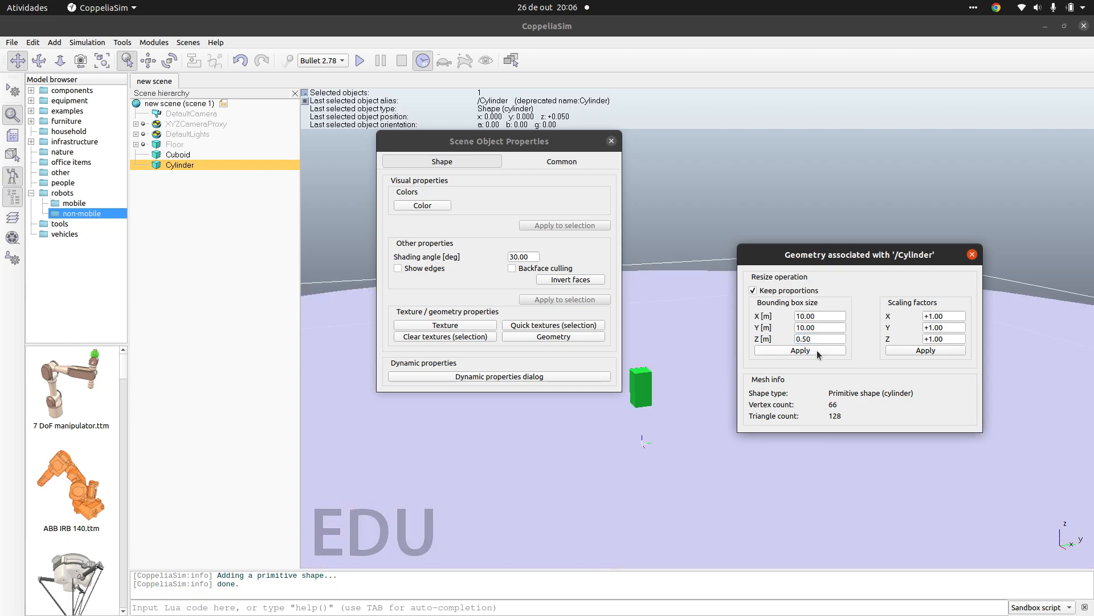
Step: Resize the cylinder without keeping proportions, setting X and Y to 0.10 m with Z at 0.50 m, and close its properties
{"action": "left_click", "coordinate": [753, 291]}
{"action": "double_click", "coordinate": [810, 317]}
{"action": "type", "text": "0.10"}
{"action": "double_click", "coordinate": [825, 339]}
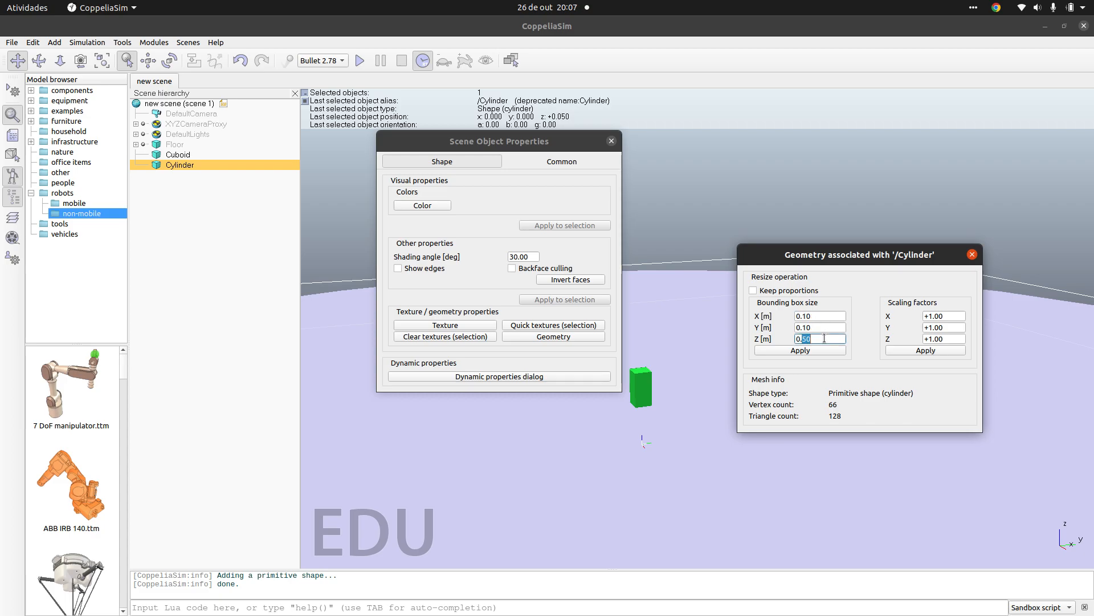
{"action": "left_click", "coordinate": [819, 351]}
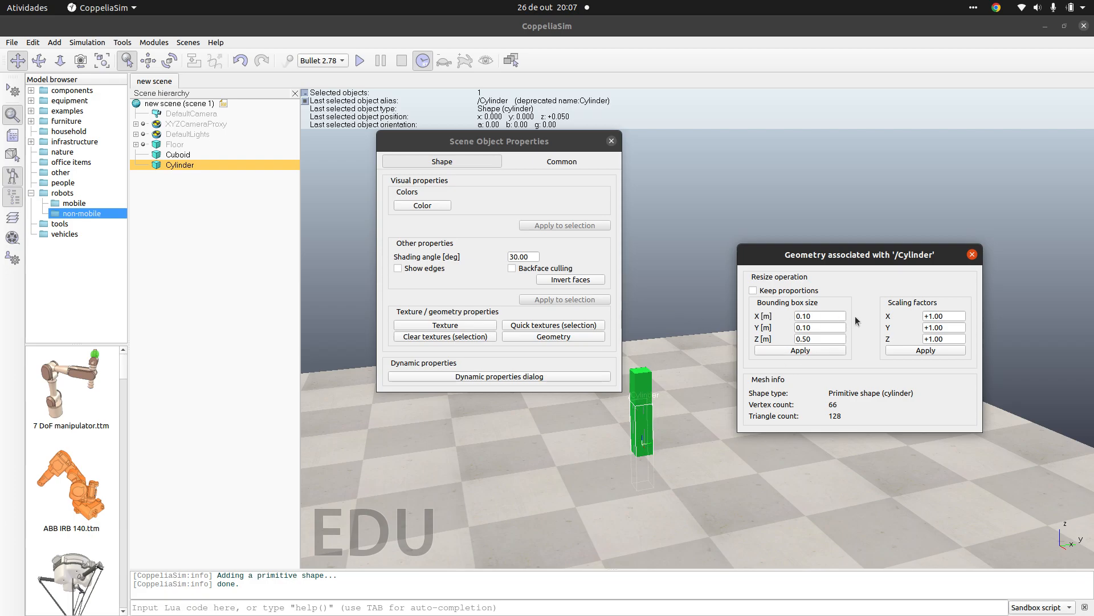
{"action": "left_click", "coordinate": [972, 254]}
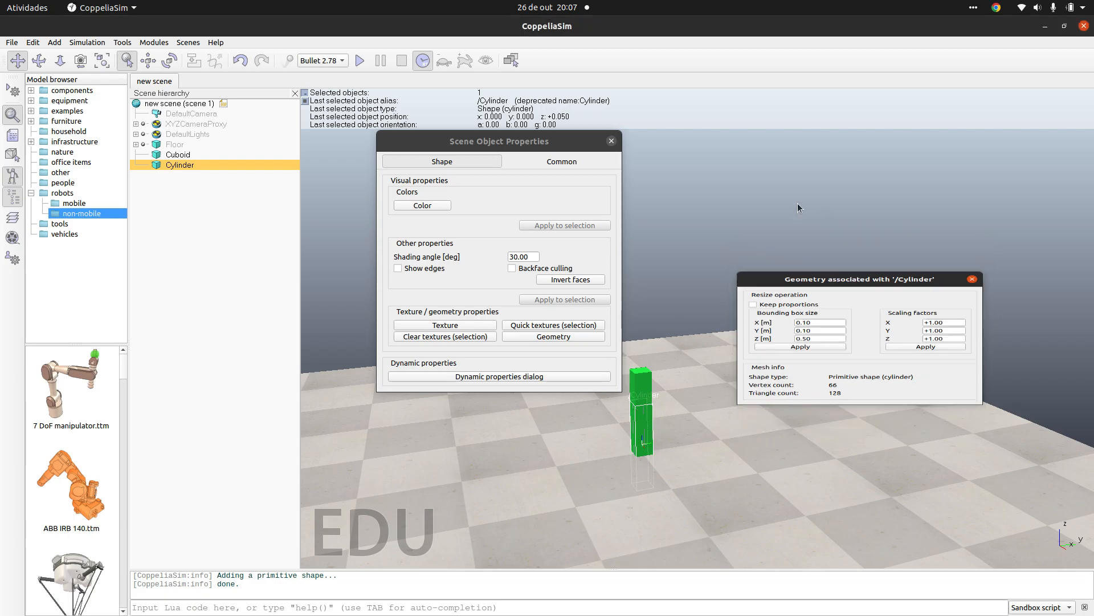
{"action": "left_click", "coordinate": [611, 140]}
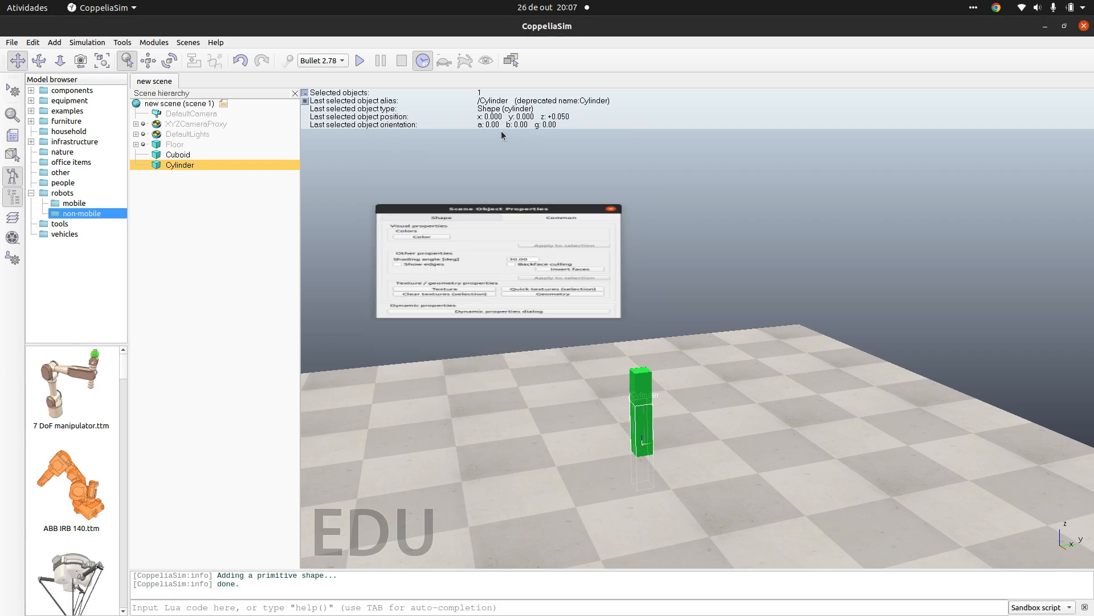
Step: Move the cylinder freehand along the world X axis only, to about X 0.55 m, and close the position settings
{"action": "left_click", "coordinate": [148, 60]}
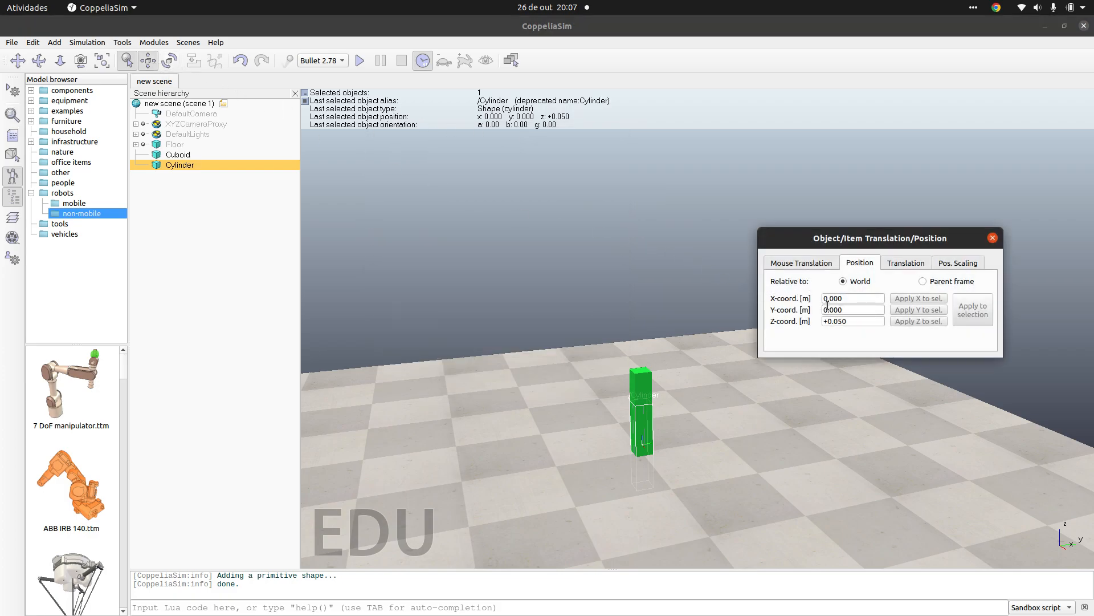
{"action": "left_click", "coordinate": [797, 263]}
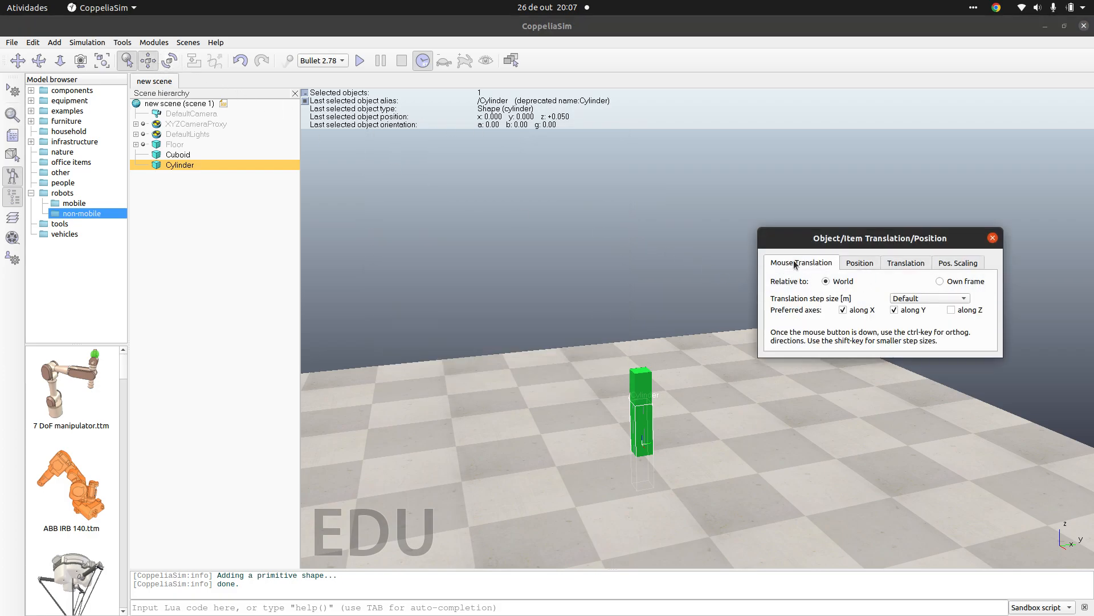
{"action": "left_click", "coordinate": [894, 309]}
{"action": "left_click_drag", "start_coordinate": [650, 415], "coordinate": [702, 461]}
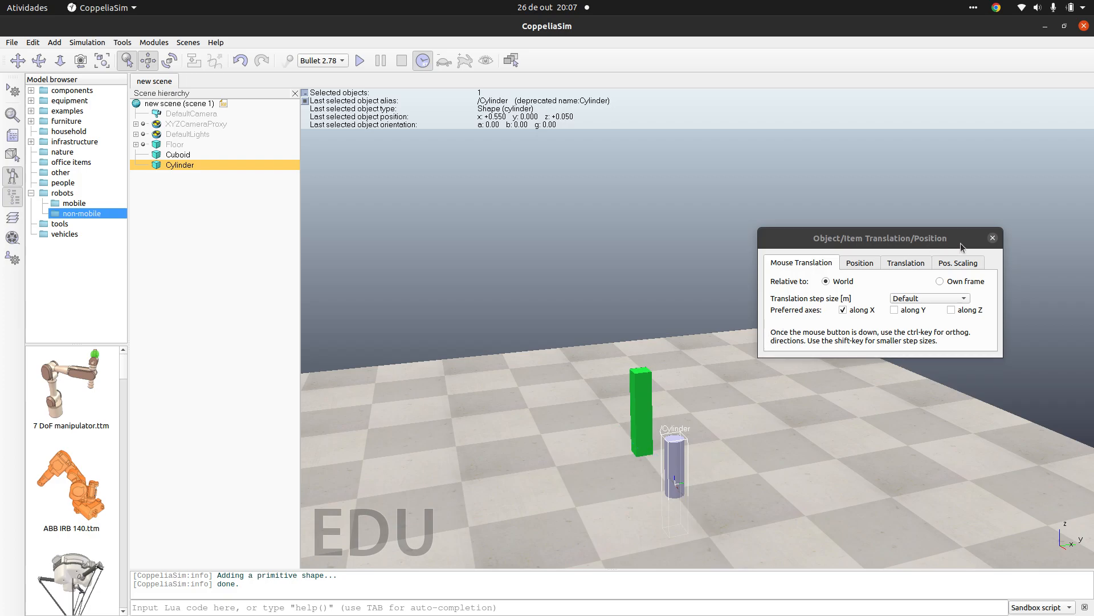
{"action": "left_click", "coordinate": [993, 238]}
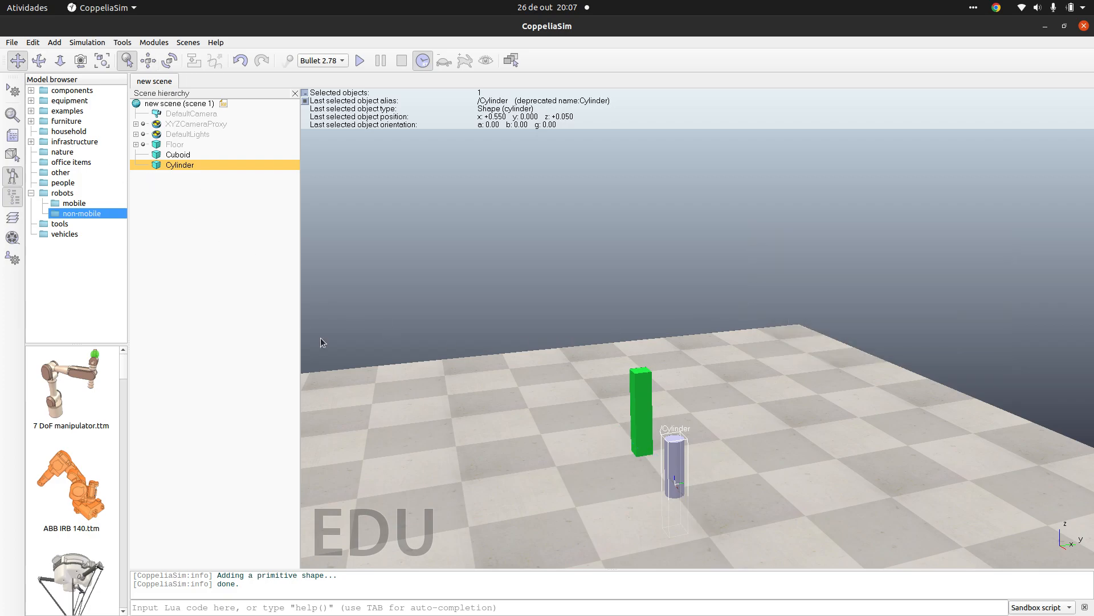
Step: Resize the cylinder's geometry proportionally to a Z size of 1 m and move the properties window off the shapes
{"action": "left_click", "coordinate": [38, 60]}
{"action": "left_click_drag", "start_coordinate": [586, 499], "coordinate": [736, 493]}
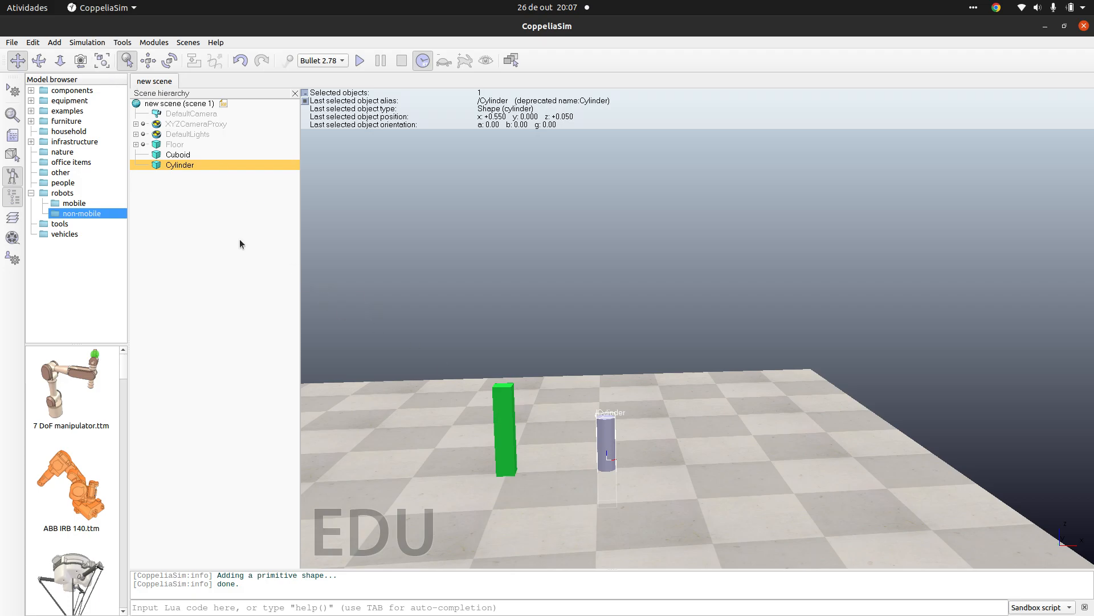
{"action": "double_click", "coordinate": [156, 166]}
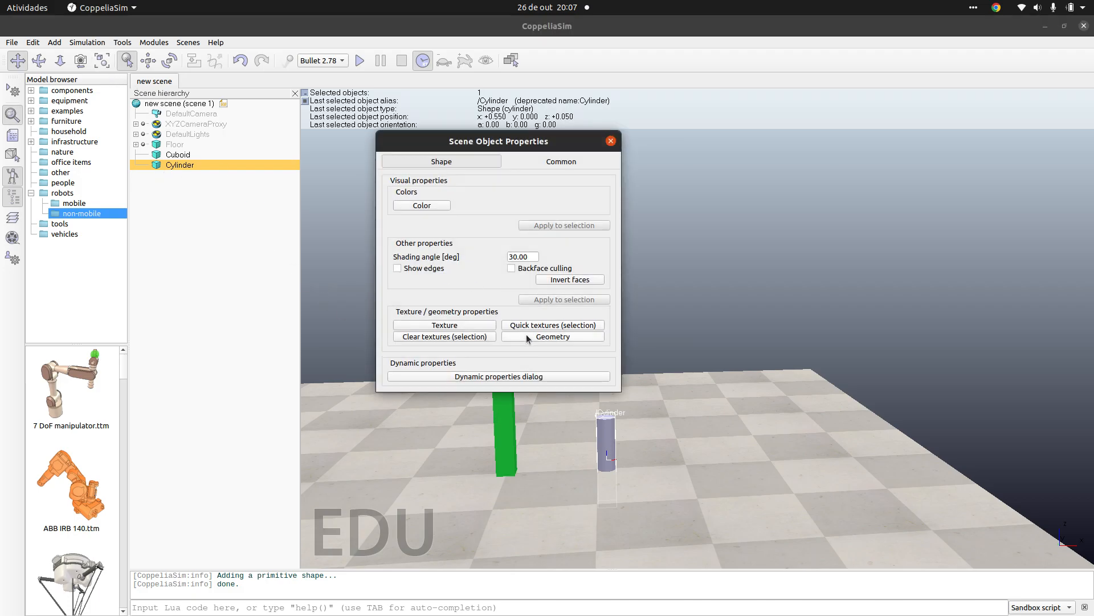
{"action": "left_click", "coordinate": [526, 336]}
{"action": "left_click", "coordinate": [808, 339]}
{"action": "key", "text": "BackSpace"}
{"action": "key", "text": "BackSpace"}
{"action": "key", "text": "BackSpace"}
{"action": "type", "text": "1"}
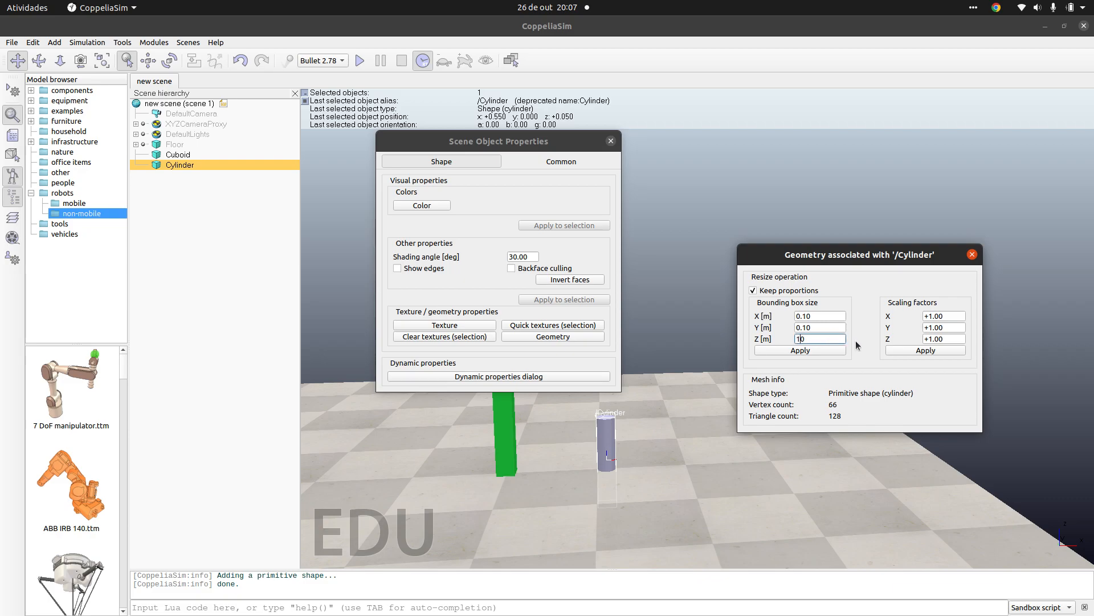
{"action": "left_click", "coordinate": [815, 349]}
{"action": "left_click_drag", "start_coordinate": [484, 142], "coordinate": [204, 264]}
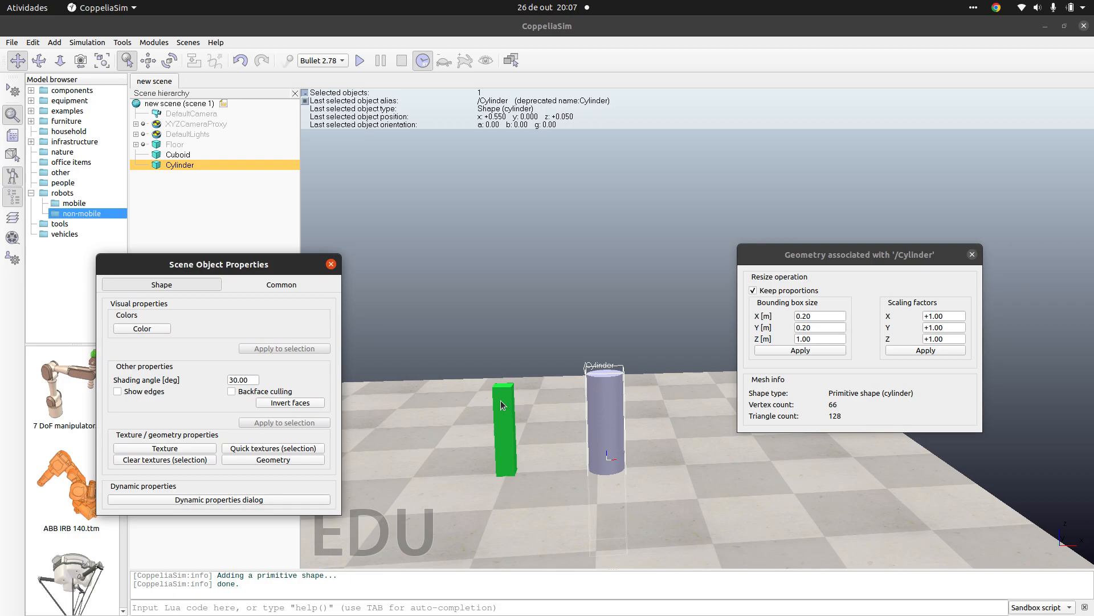
Step: Turn off proportional resizing and set the cylinder's X and Y sizes to 0.10 m
{"action": "left_click", "coordinate": [810, 317]}
{"action": "left_click", "coordinate": [753, 290]}
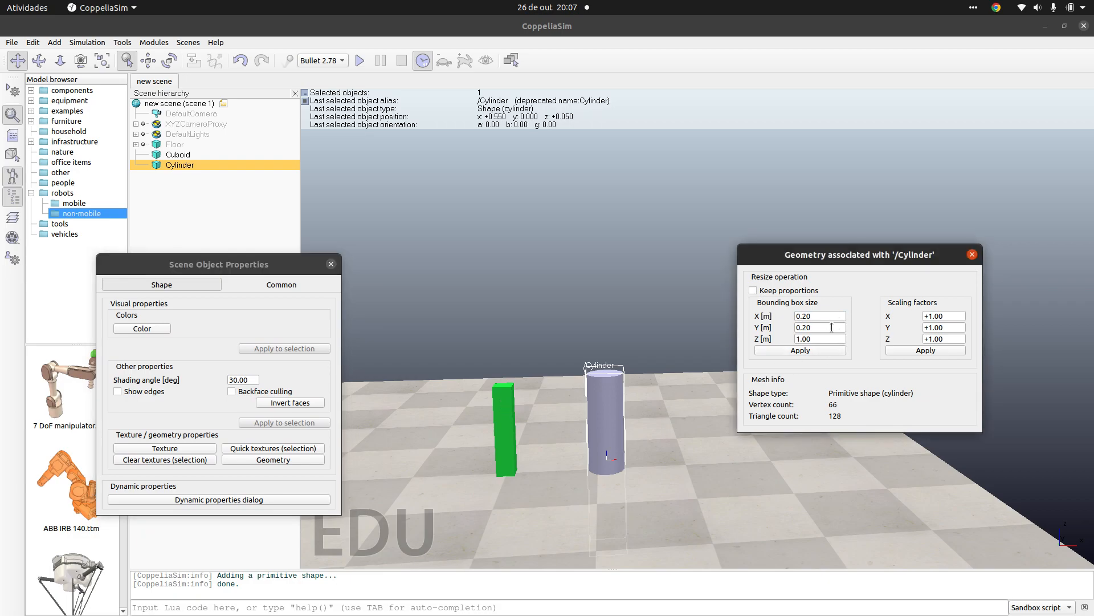
{"action": "left_click", "coordinate": [810, 316]}
{"action": "key", "text": "BackSpace"}
{"action": "type", "text": "1"}
{"action": "left_click", "coordinate": [811, 350]}
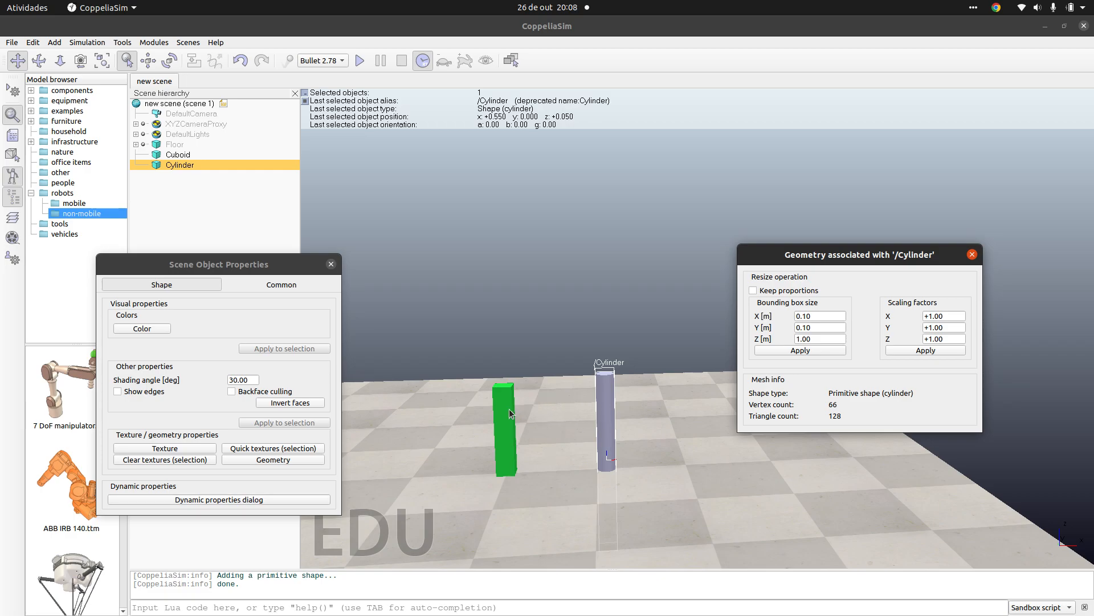
Step: Set the cylinder's Z size to 0.50 m and close the geometry and object properties
{"action": "double_click", "coordinate": [809, 339]}
{"action": "type", "text": "0.5"}
{"action": "left_click", "coordinate": [800, 351]}
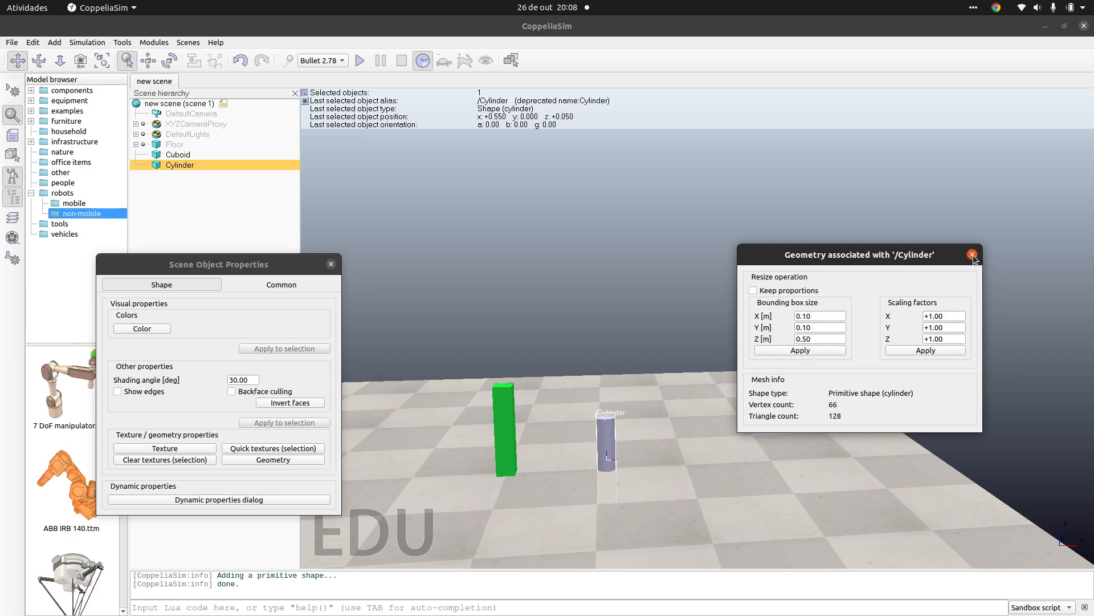
{"action": "left_click", "coordinate": [972, 255]}
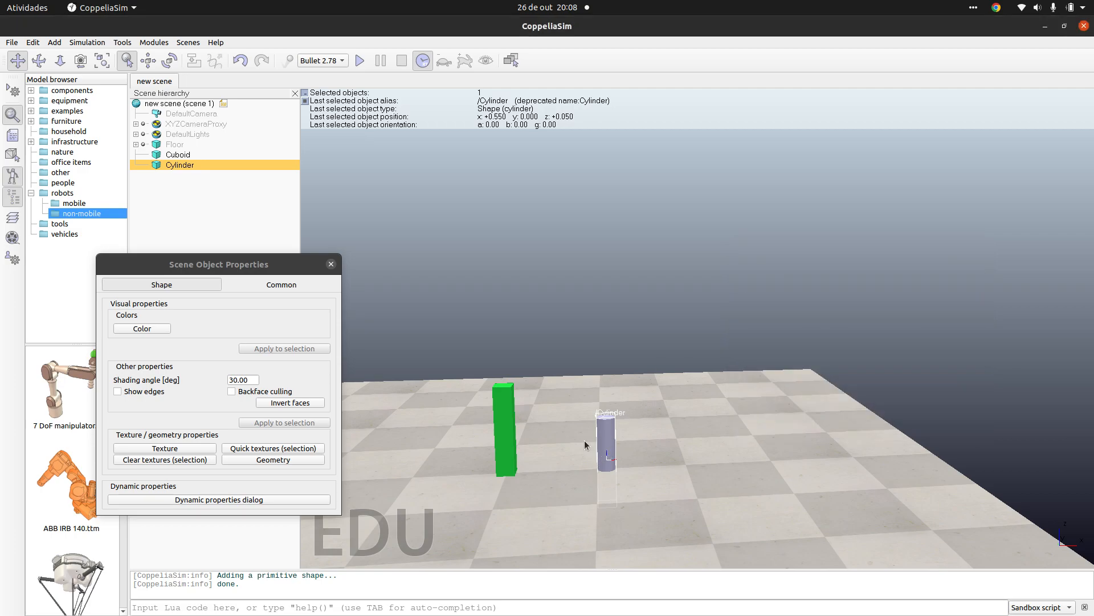
{"action": "left_click", "coordinate": [331, 263]}
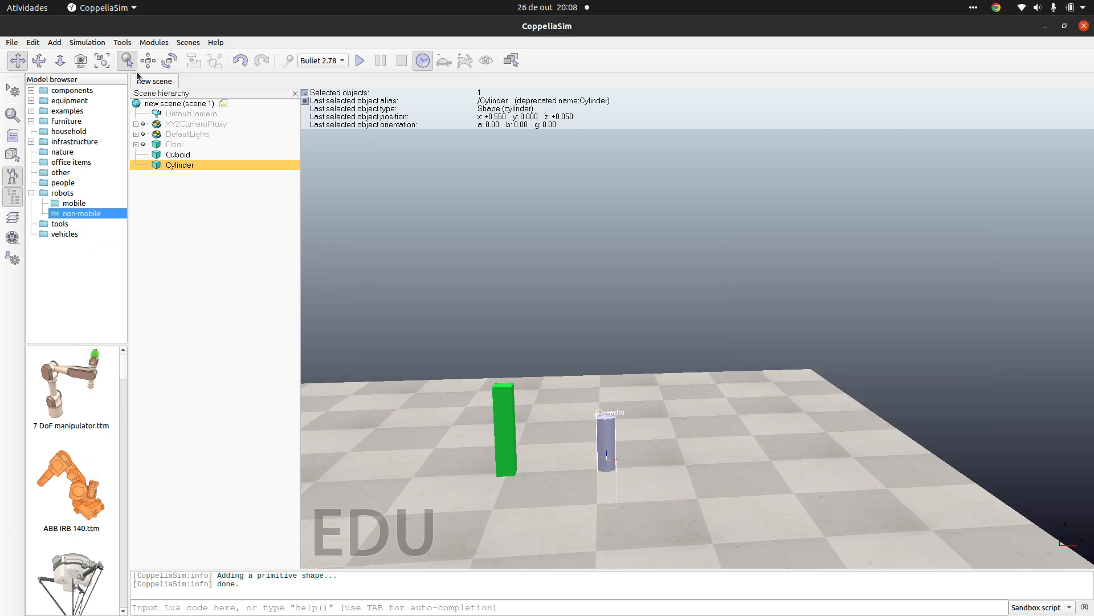
Step: Set the cylinder's X coordinate relative to World to 0.000 m and then to 1.000 m
{"action": "left_click", "coordinate": [148, 60]}
{"action": "left_click", "coordinate": [842, 263]}
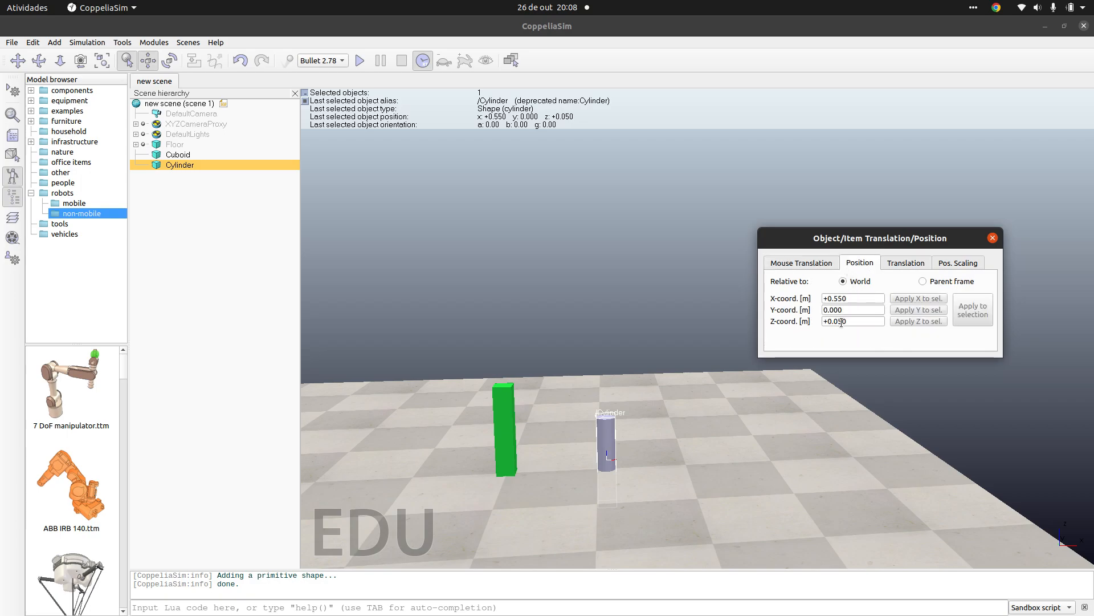
{"action": "triple_click", "coordinate": [845, 322]}
{"action": "triple_click", "coordinate": [847, 300]}
{"action": "type", "text": "0.000"}
{"action": "key", "text": "Return"}
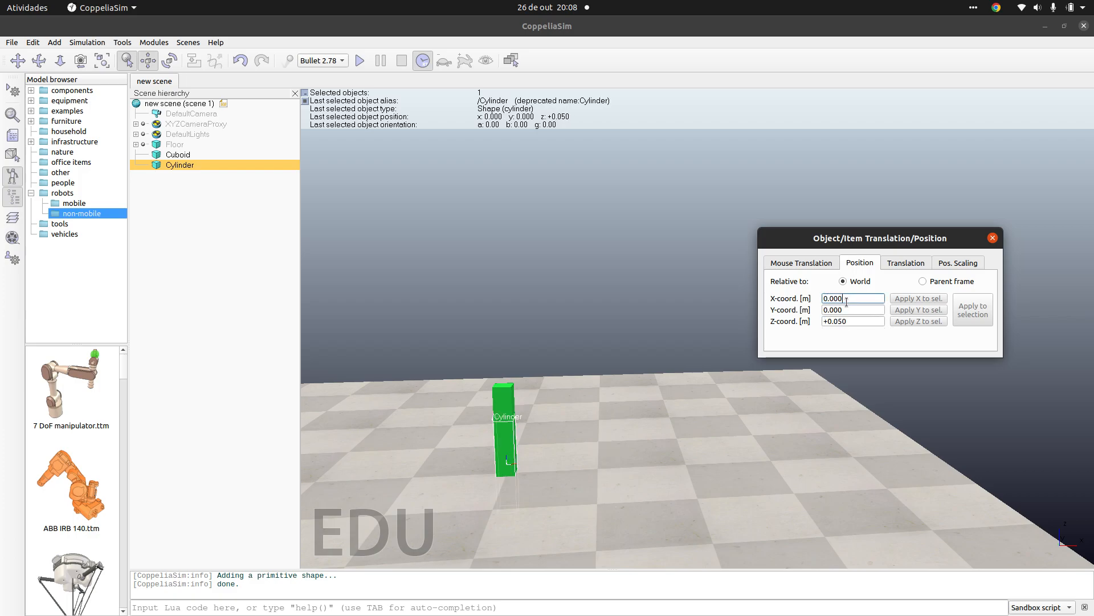
{"action": "triple_click", "coordinate": [845, 301]}
{"action": "type", "text": "1.000"}
{"action": "key", "text": "Return"}
Step: Position the cylinder at X 0.500 m and Z 0.250 m relative to World and close the position settings
{"action": "triple_click", "coordinate": [843, 298]}
{"action": "type", "text": "0.500"}
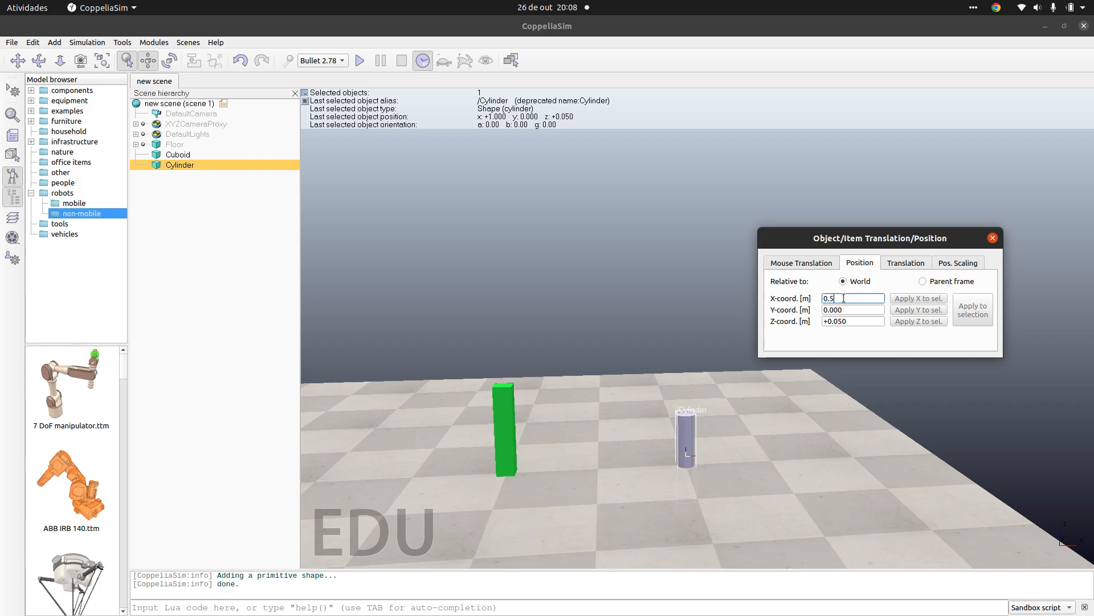
{"action": "key", "text": "Return"}
{"action": "triple_click", "coordinate": [856, 321]}
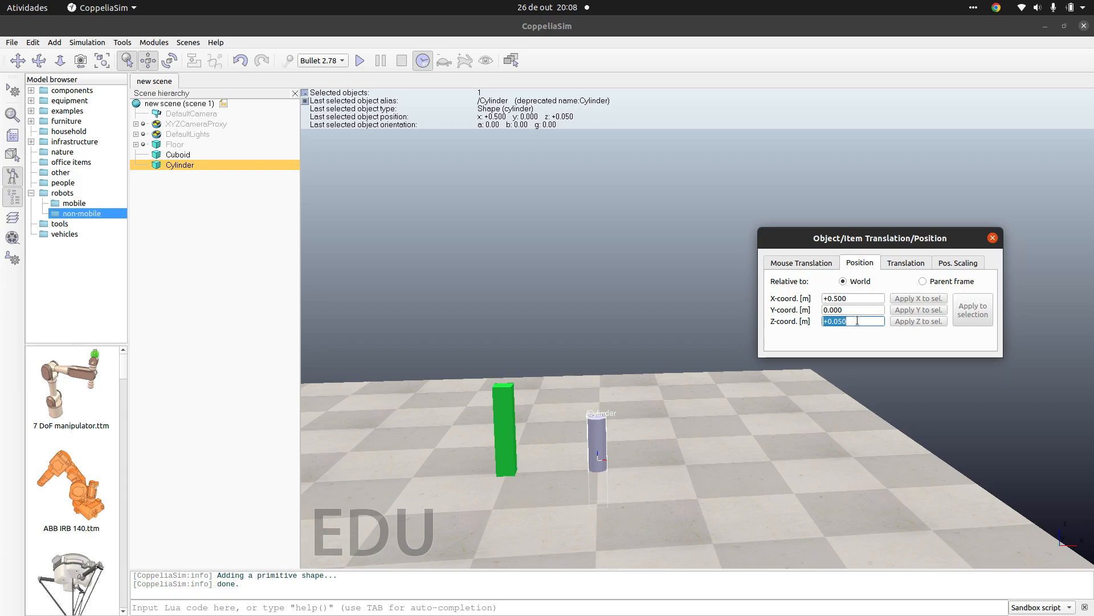
{"action": "type", "text": "0.25"}
{"action": "key", "text": "Return"}
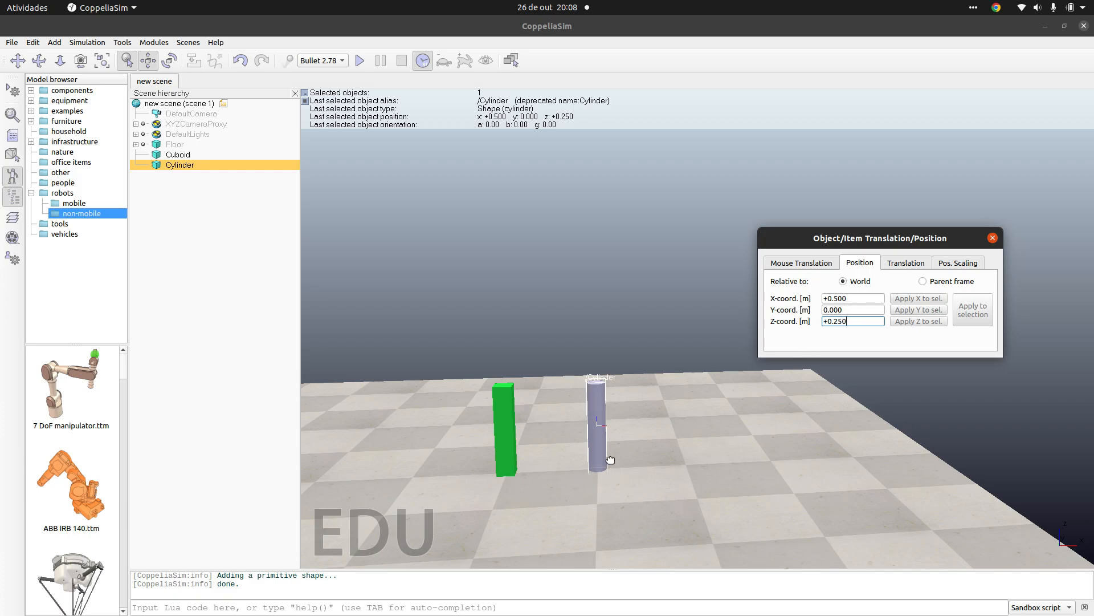
{"action": "left_click", "coordinate": [993, 238]}
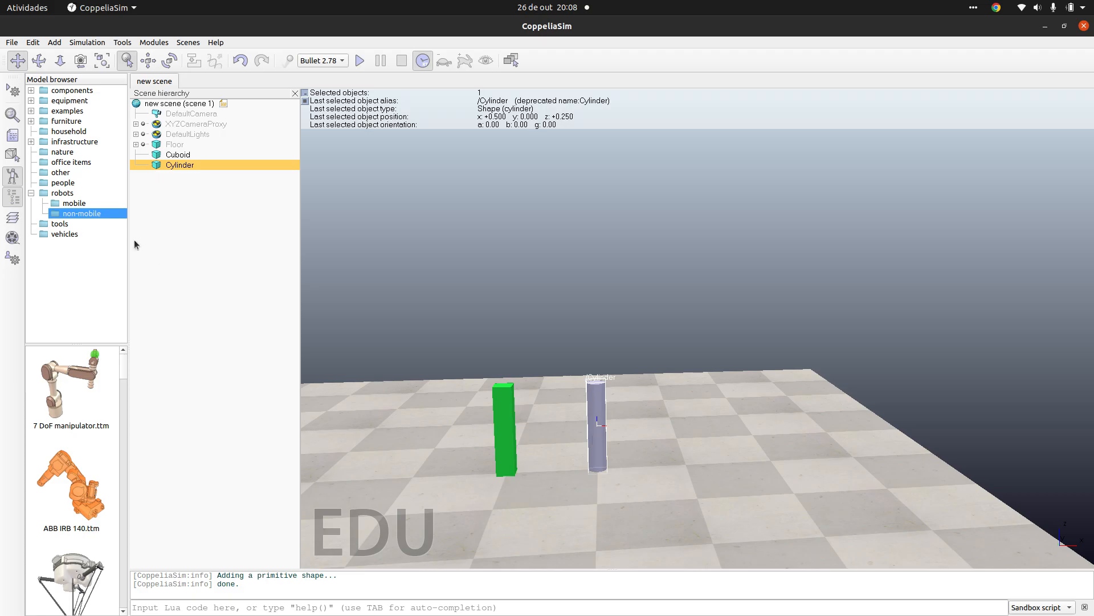
Step: Translate the cylinder by 90 m along the X axis relative to World
{"action": "left_click_drag", "start_coordinate": [472, 494], "coordinate": [606, 454]}
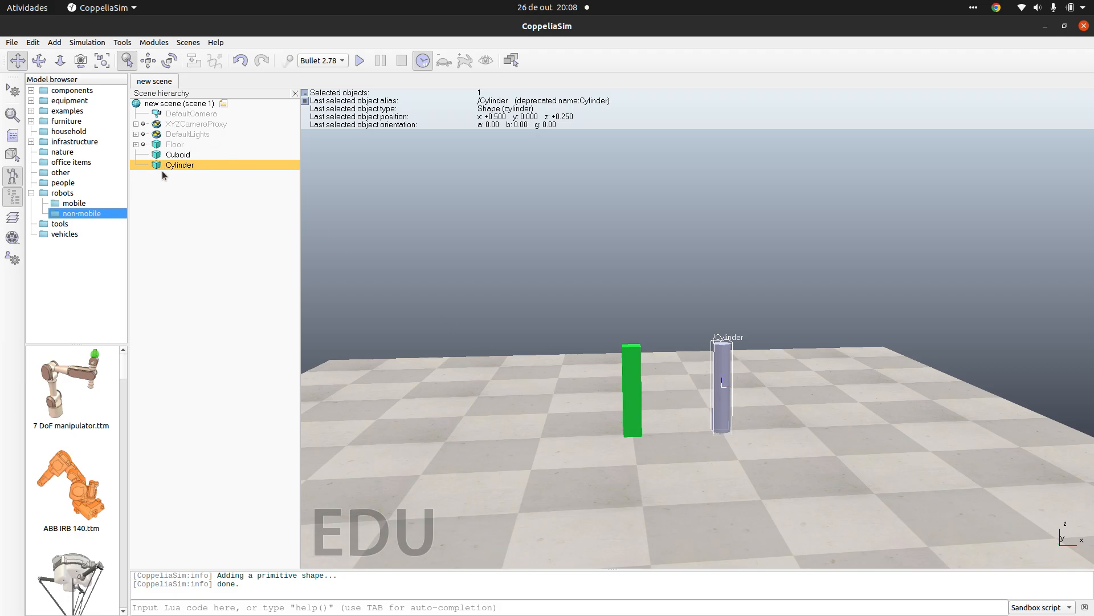
{"action": "left_click", "coordinate": [148, 61]}
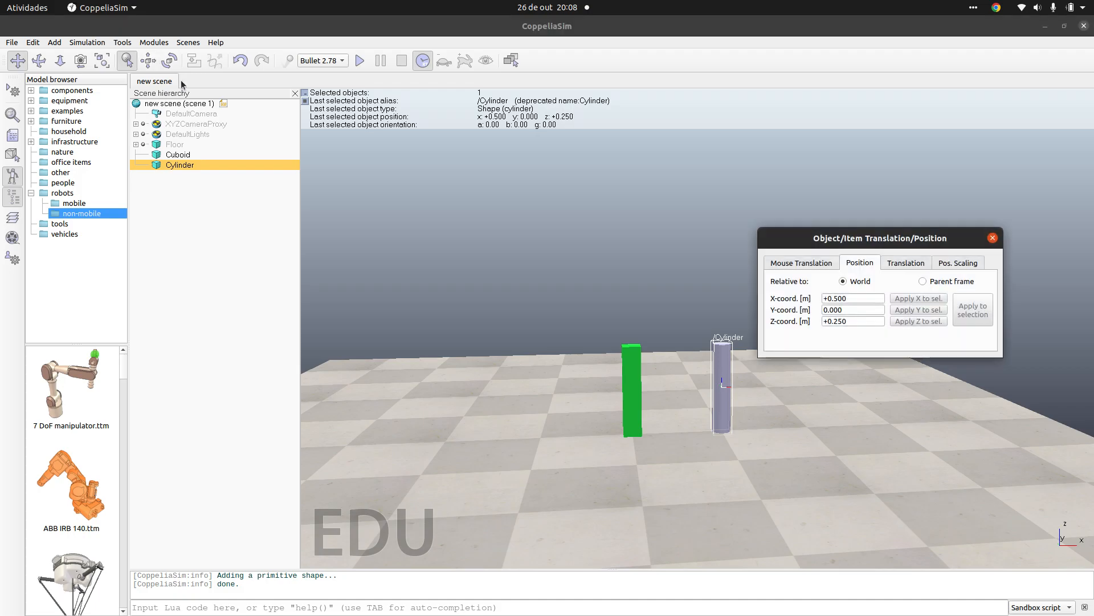
{"action": "left_click", "coordinate": [924, 265]}
{"action": "left_click", "coordinate": [846, 301]}
{"action": "double_click", "coordinate": [847, 302]}
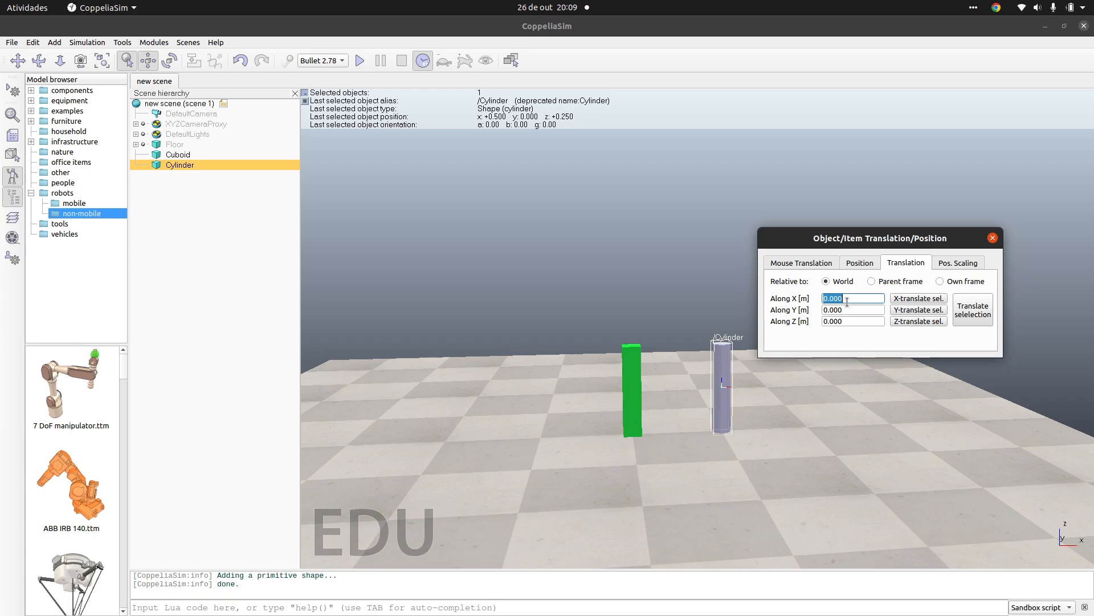
{"action": "type", "text": "90"}
{"action": "key", "text": "Return"}
{"action": "left_click", "coordinate": [940, 300]}
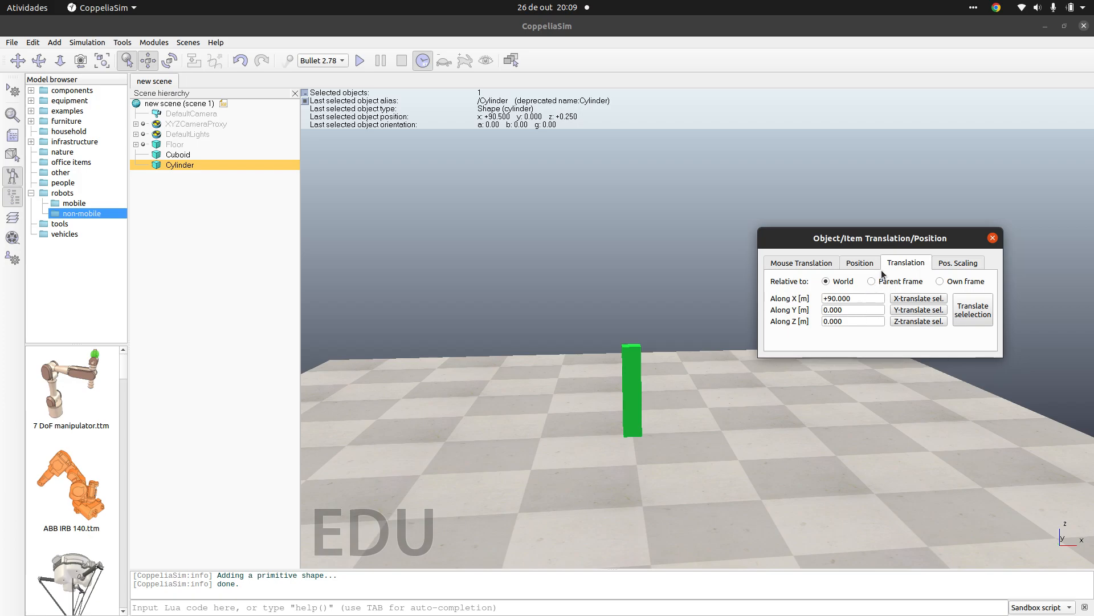
Step: Undo the cylinder's last translation and close the position settings
{"action": "left_click", "coordinate": [240, 60]}
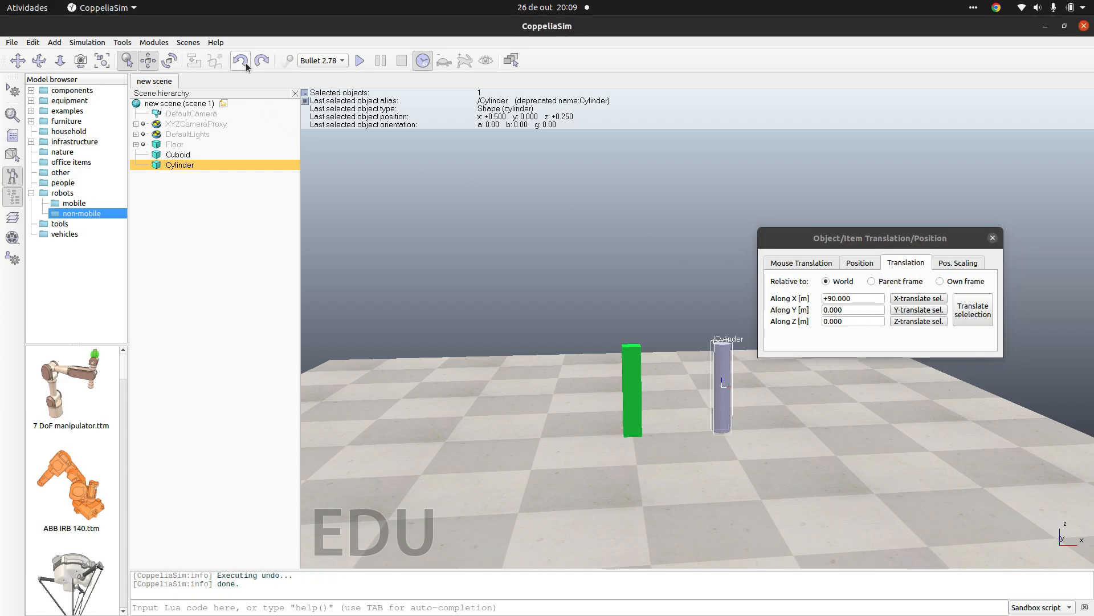
{"action": "left_click", "coordinate": [849, 263]}
{"action": "left_click", "coordinate": [832, 264]}
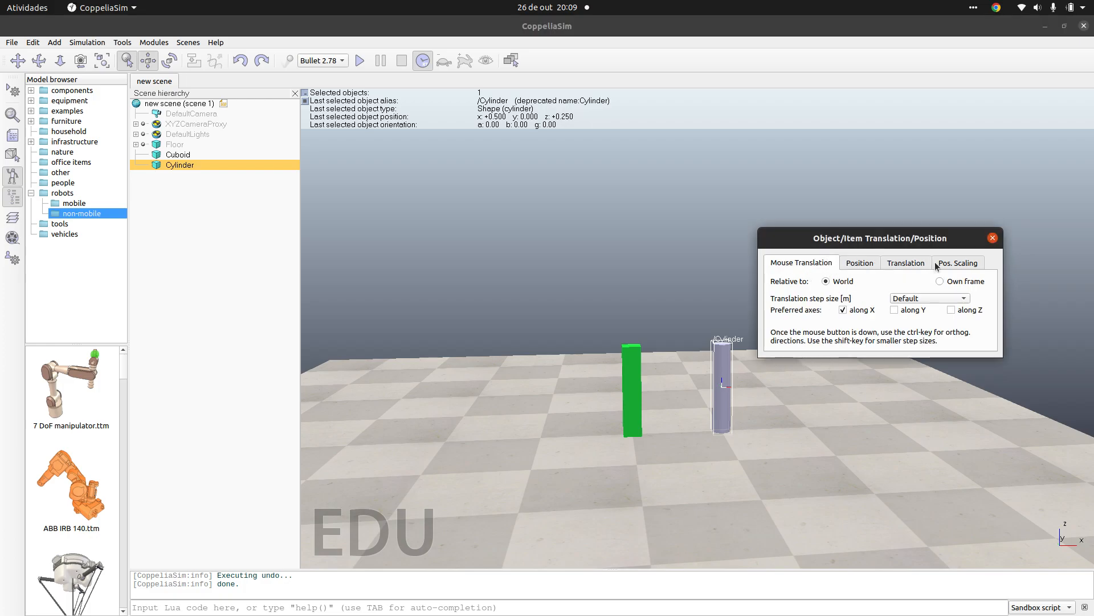
{"action": "left_click", "coordinate": [993, 237]}
Step: Set the cylinder's Alpha angle relative to World to 90° and return it to 0°
{"action": "left_click", "coordinate": [171, 60]}
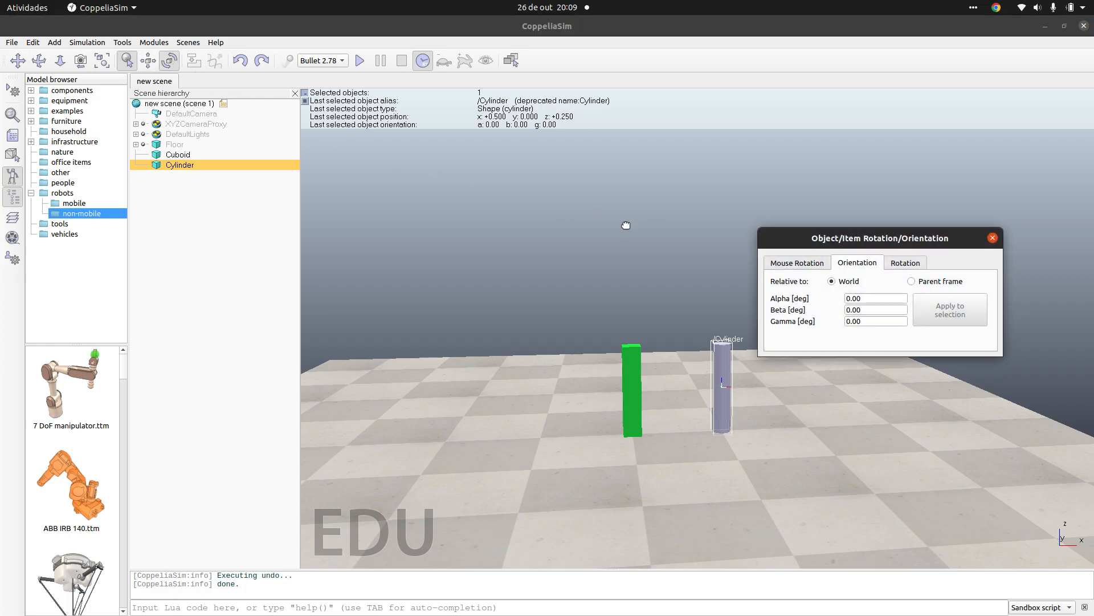
{"action": "double_click", "coordinate": [872, 299]}
{"action": "type", "text": "90"}
{"action": "key", "text": "Return"}
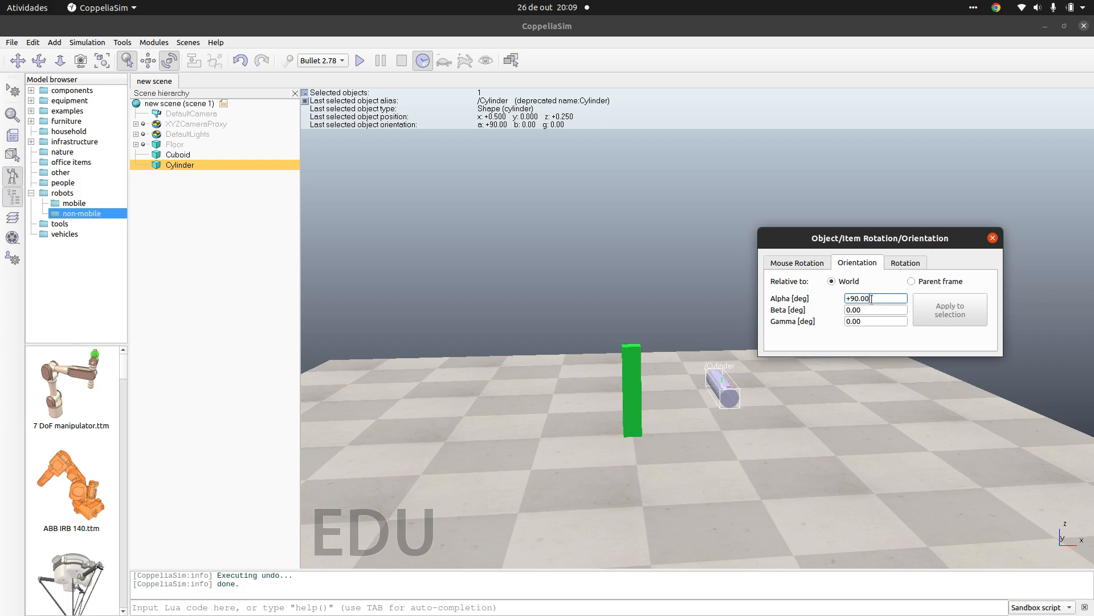
{"action": "triple_click", "coordinate": [871, 299]}
{"action": "type", "text": "0"}
{"action": "key", "text": "Return"}
Step: Set the cylinder's Beta angle relative to World to 90° and close the rotation settings
{"action": "triple_click", "coordinate": [866, 309]}
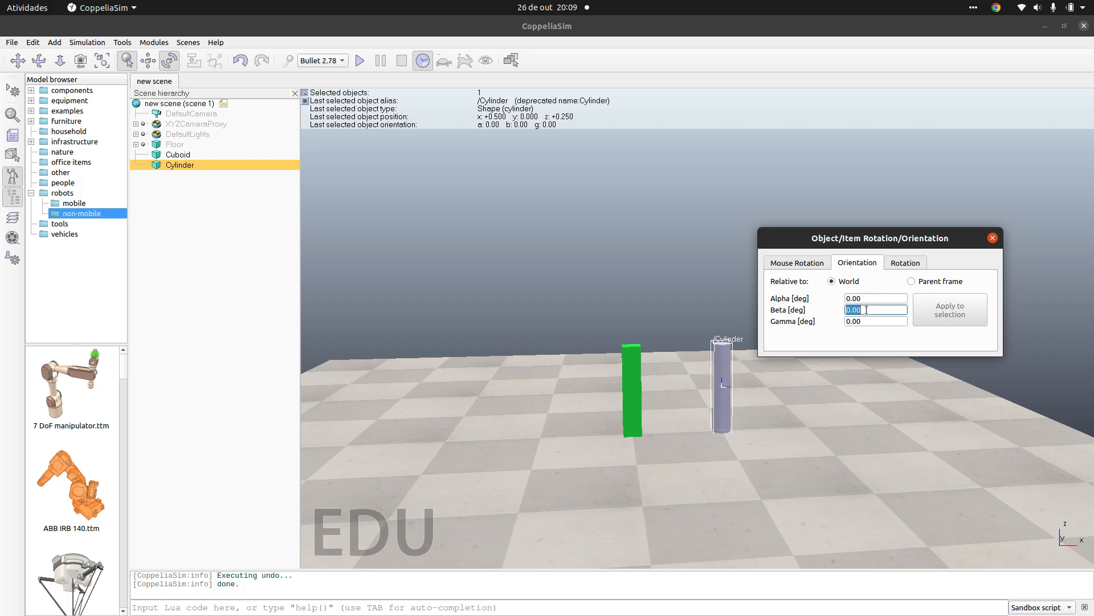
{"action": "type", "text": "90"}
{"action": "key", "text": "Return"}
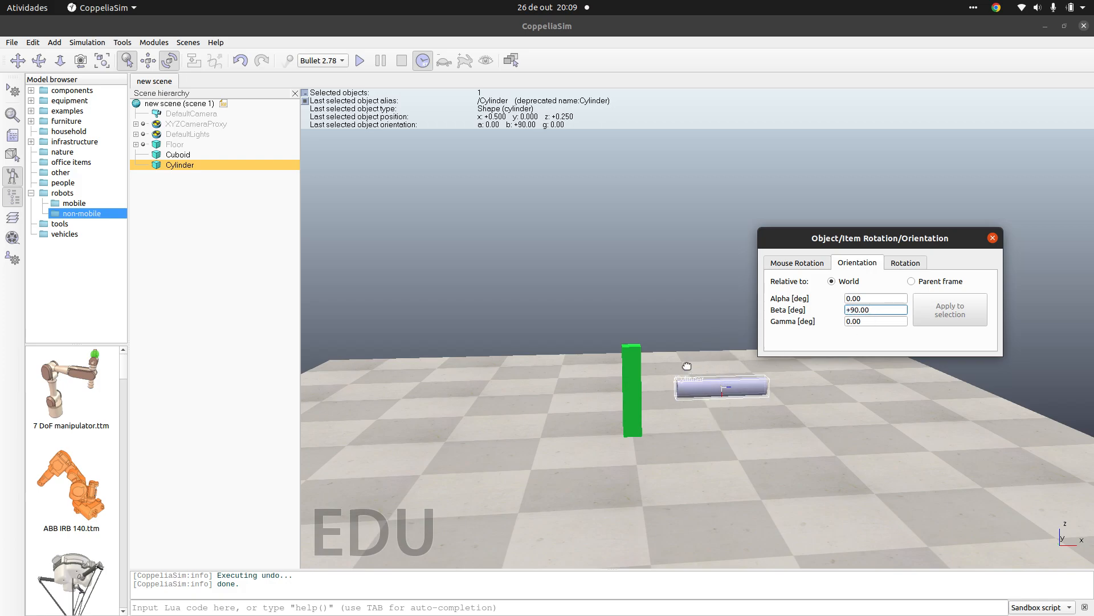
{"action": "left_click", "coordinate": [992, 238]}
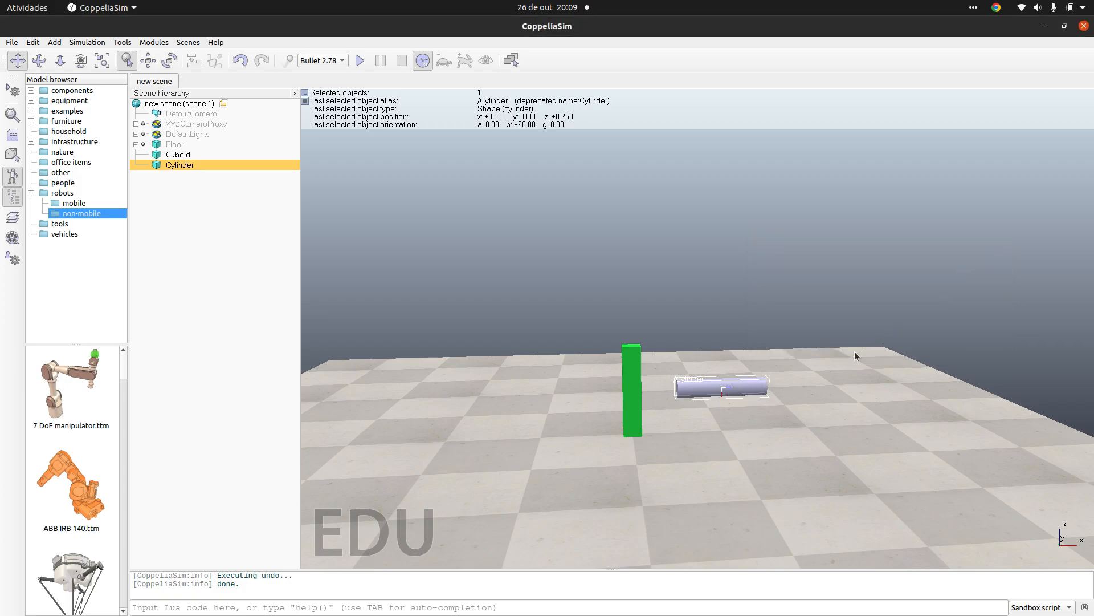
Step: Select both the cylinder and the cuboid and group them into one compound shape
{"action": "left_click_drag", "start_coordinate": [741, 388], "coordinate": [706, 349]}
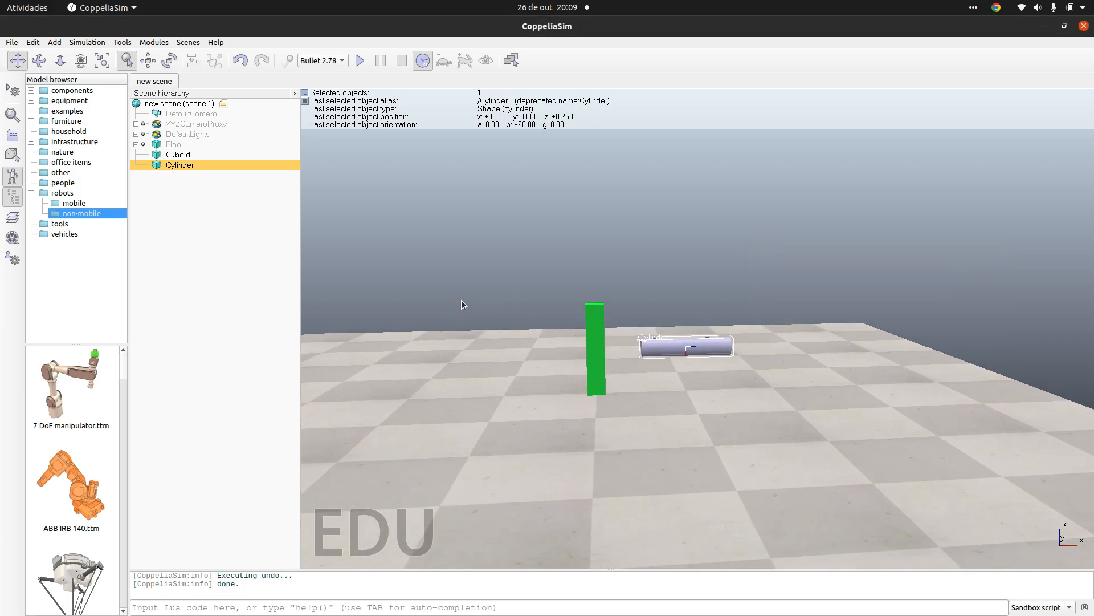
{"action": "left_click", "coordinate": [184, 207]}
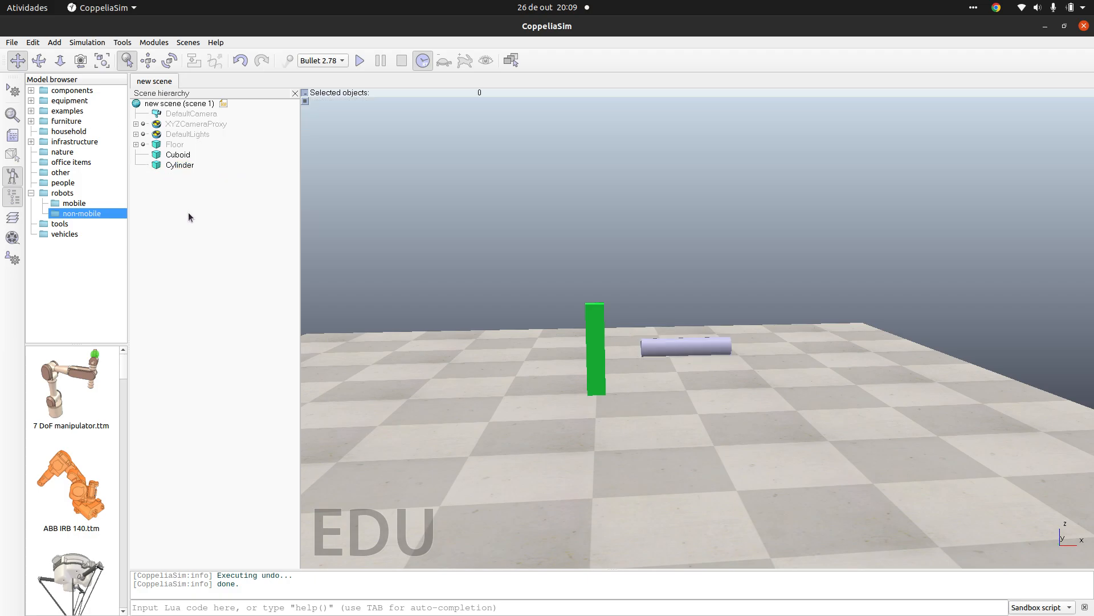
{"action": "left_click", "coordinate": [159, 167]}
{"action": "left_click", "coordinate": [171, 154], "text": "ctrl"}
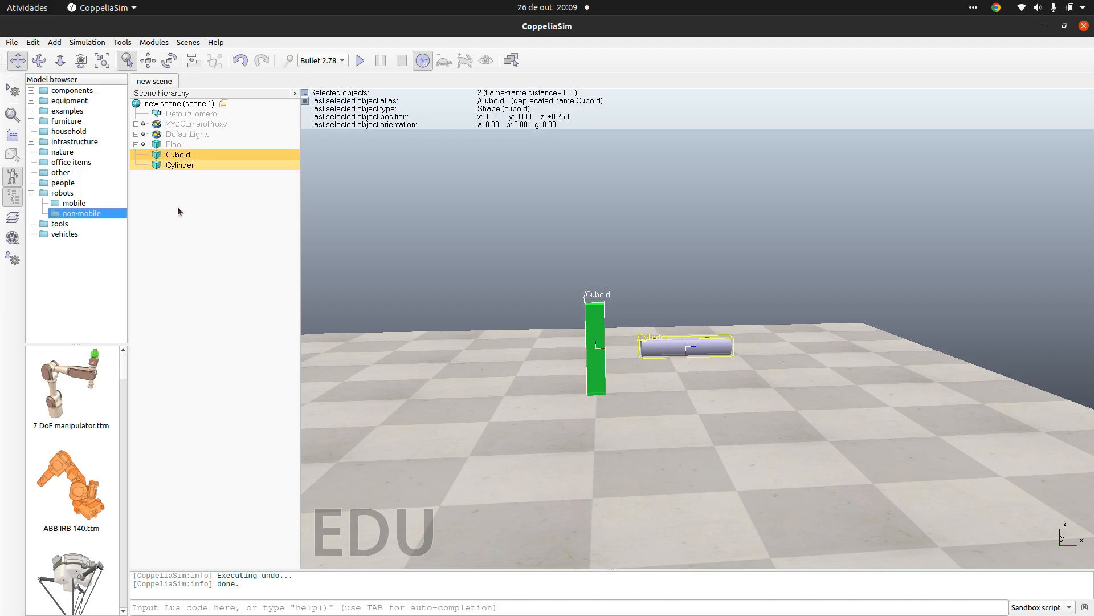
{"action": "left_click", "coordinate": [32, 42]}
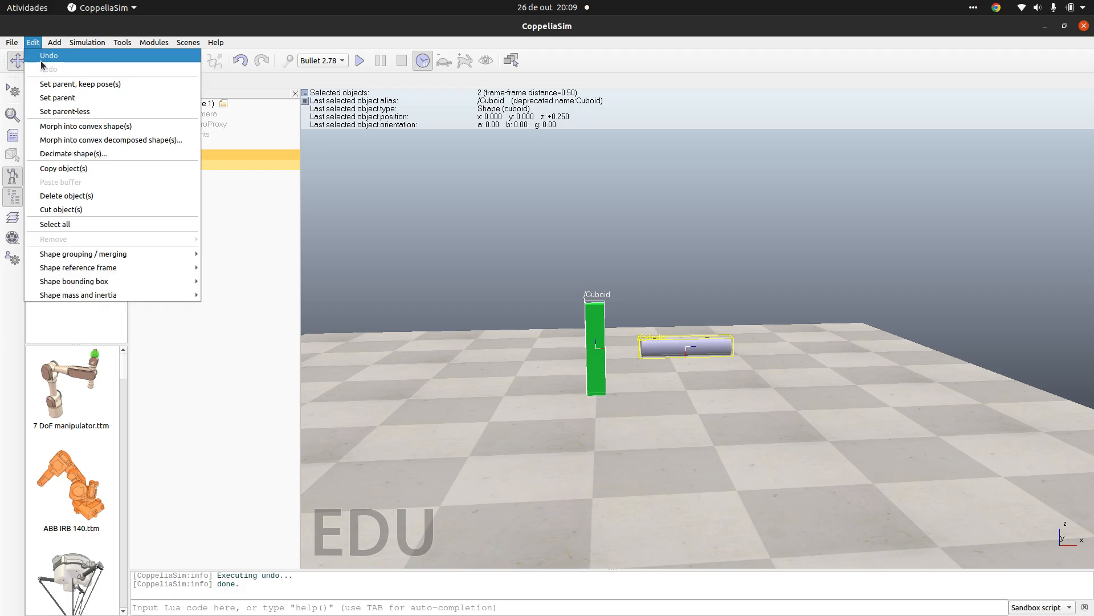
{"action": "mouse_move", "coordinate": [102, 256]}
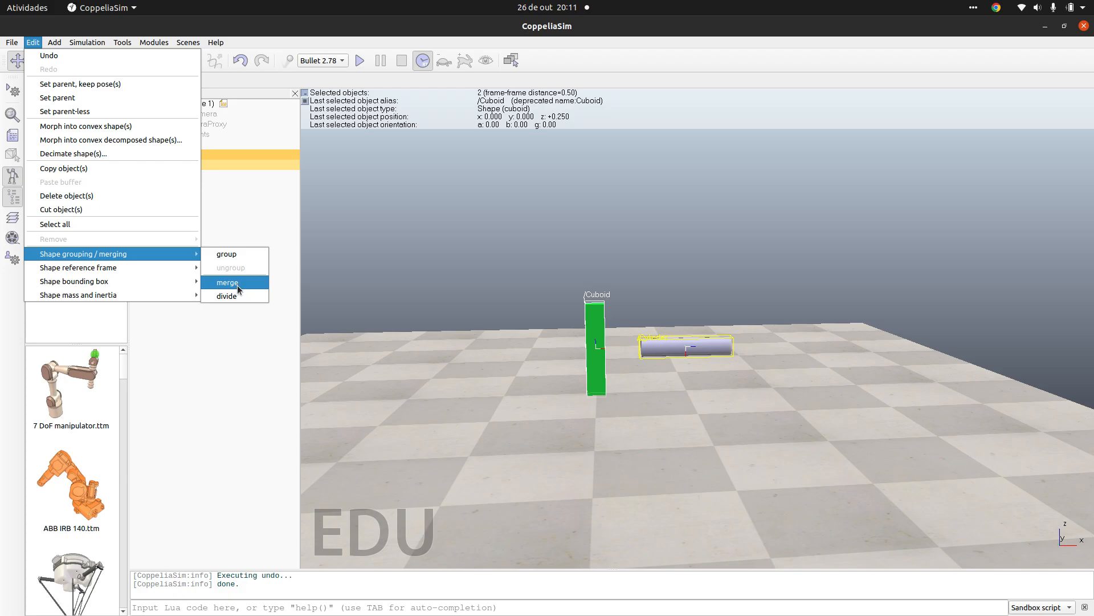
{"action": "left_click", "coordinate": [238, 254]}
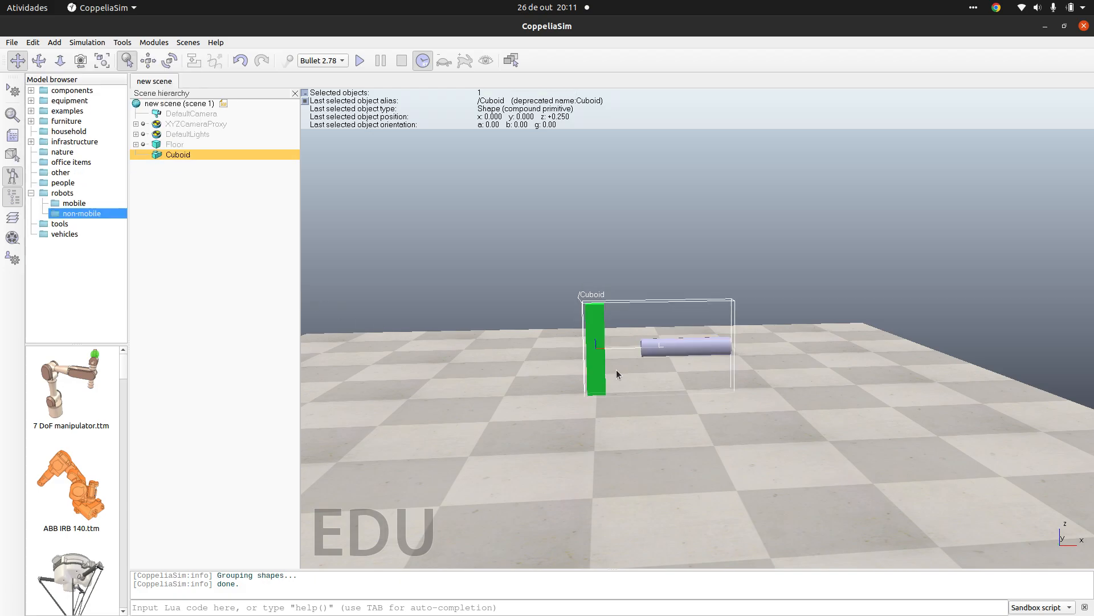
Step: Restrict freehand translation to the World Z axis, raise the grouped shape to Z about 0.9 m, and close the position settings
{"action": "middle_click_drag", "start_coordinate": [692, 387], "coordinate": [644, 374]}
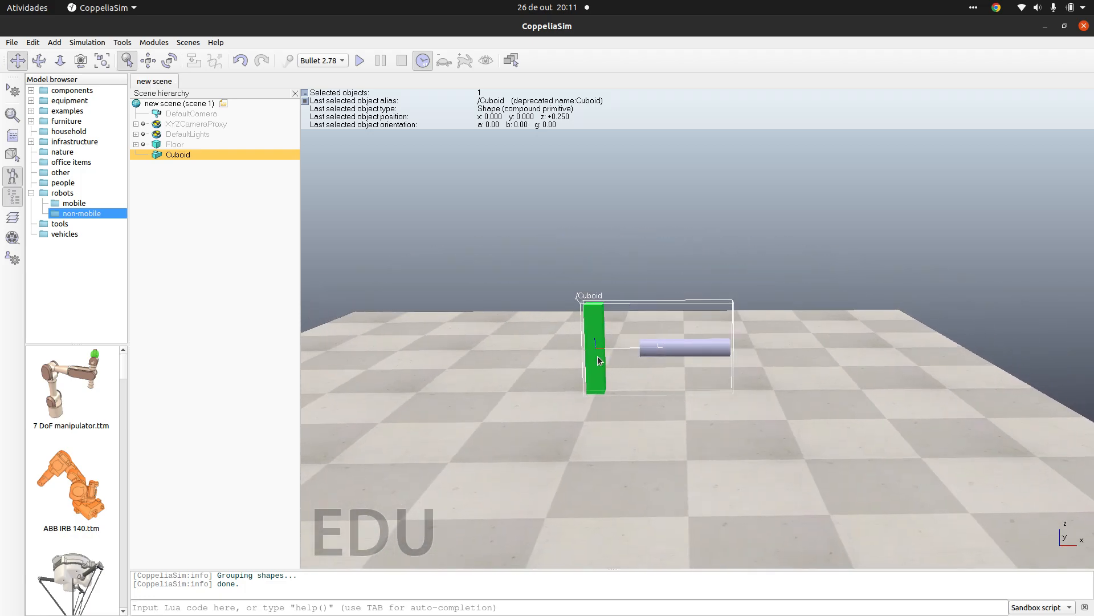
{"action": "left_click", "coordinate": [149, 61]}
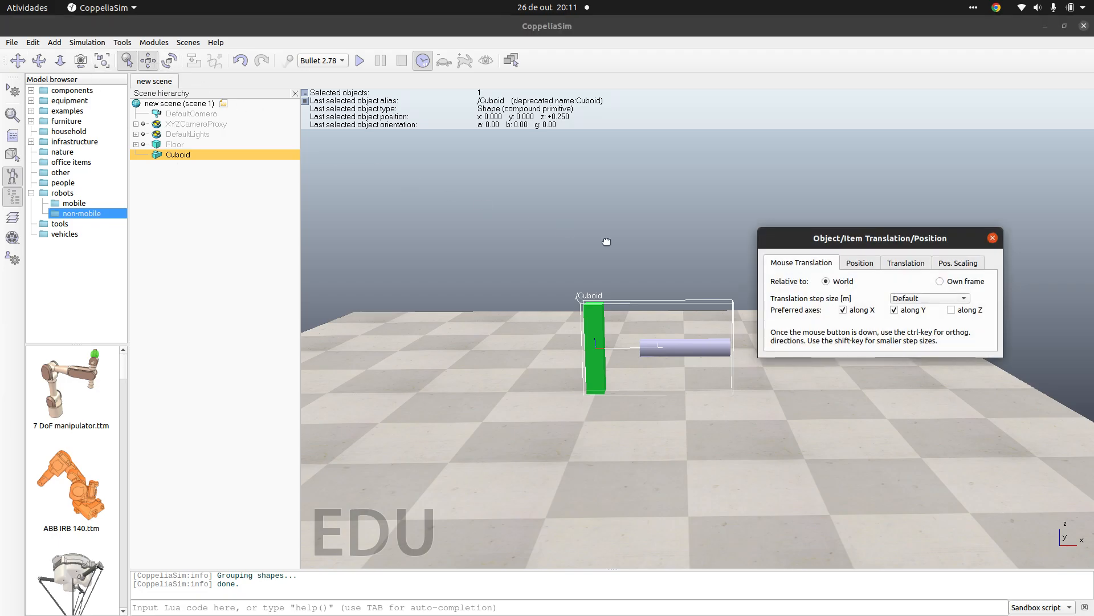
{"action": "left_click", "coordinate": [894, 310]}
{"action": "left_click", "coordinate": [950, 310]}
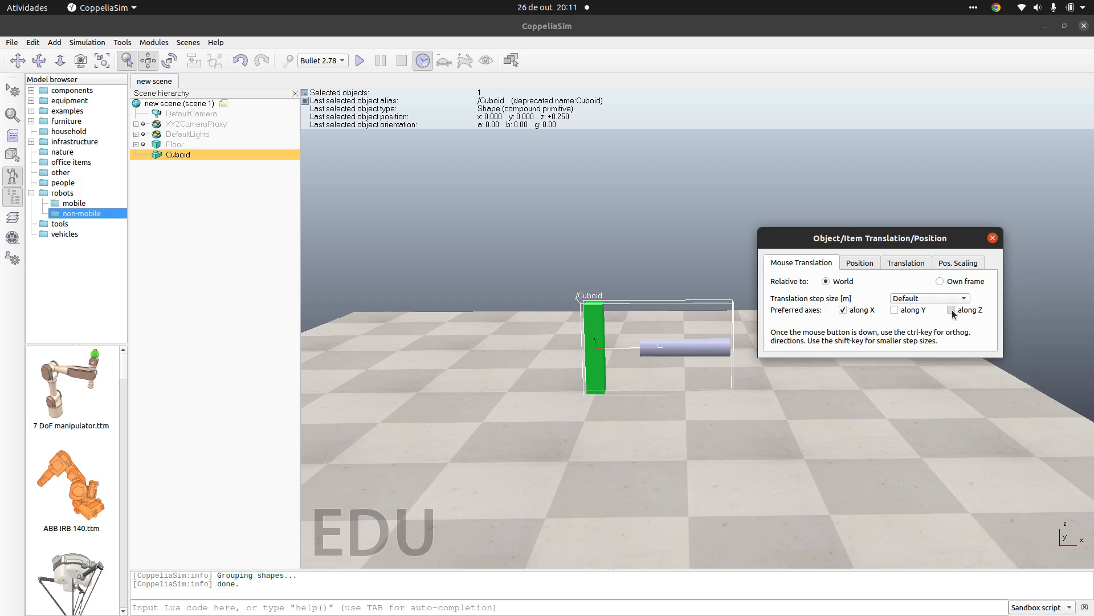
{"action": "left_click", "coordinate": [843, 310]}
{"action": "left_click_drag", "start_coordinate": [656, 357], "coordinate": [656, 239]}
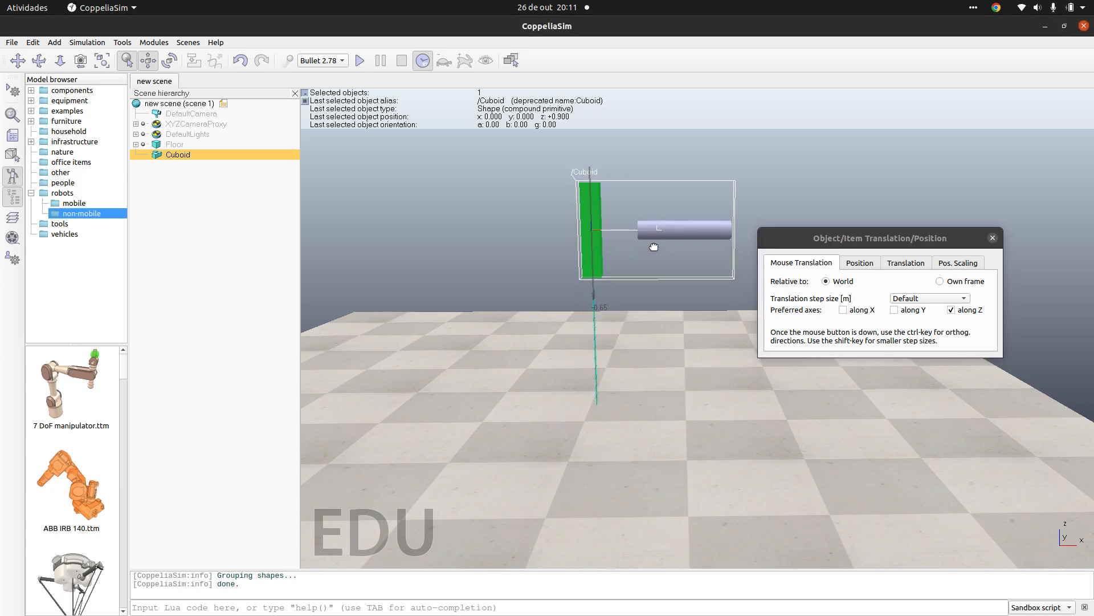
{"action": "left_click", "coordinate": [993, 238]}
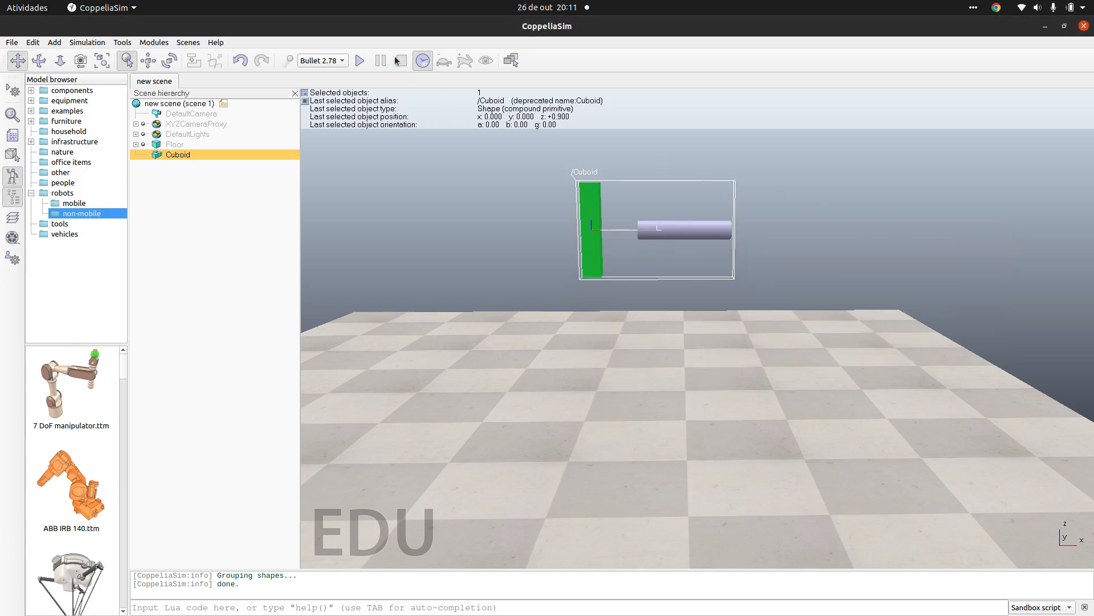
Step: Run and stop a simulation of the raised group, and ungroup it back into cuboid and cylinder
{"action": "left_click", "coordinate": [360, 60]}
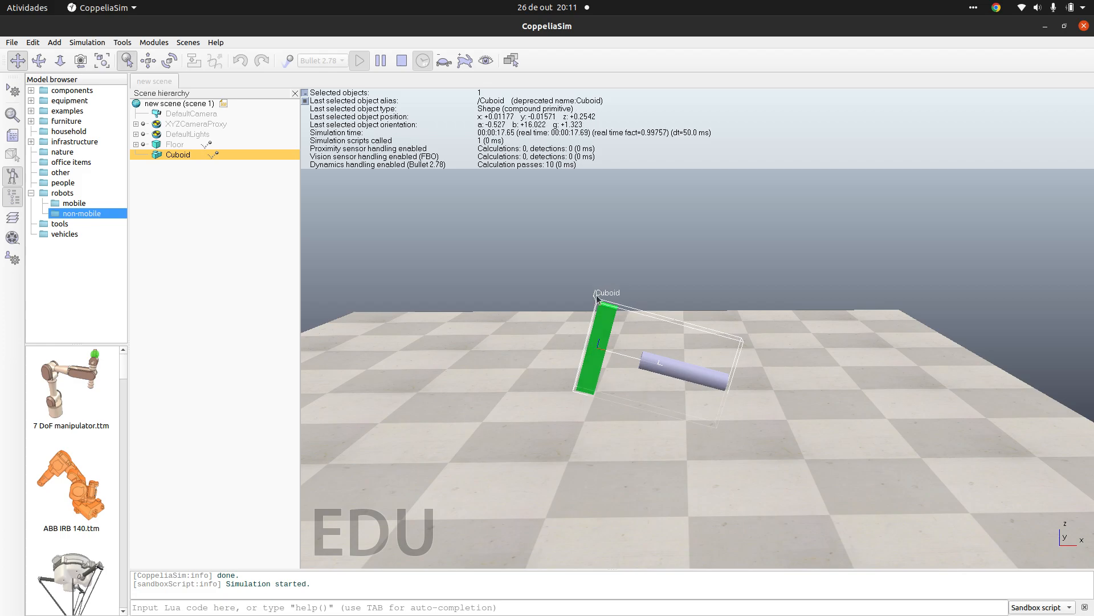
{"action": "left_click", "coordinate": [402, 61]}
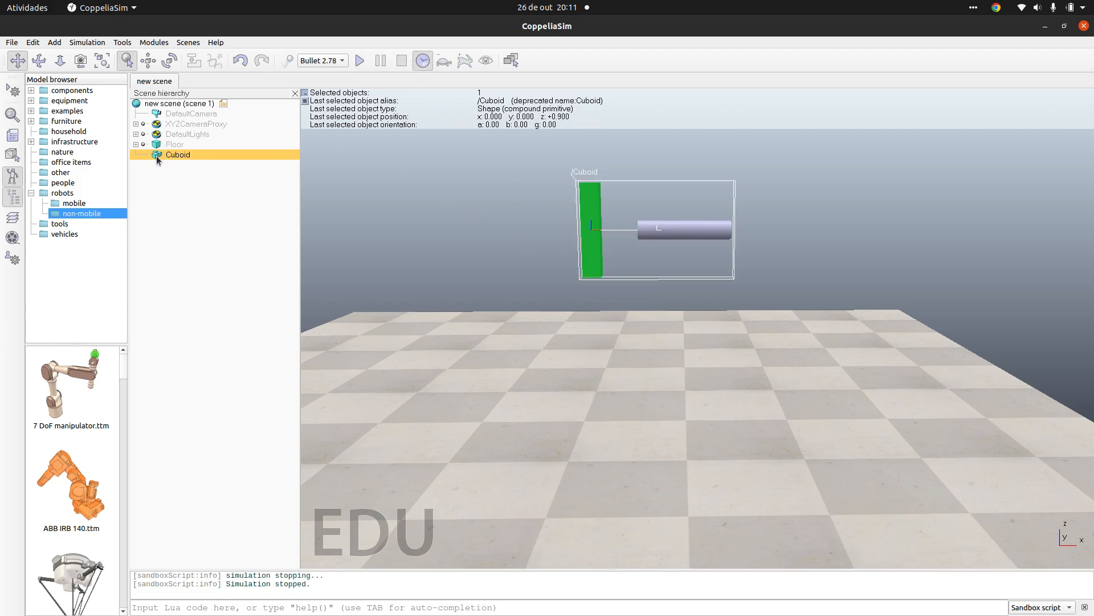
{"action": "left_click", "coordinate": [32, 42]}
{"action": "mouse_move", "coordinate": [119, 257]}
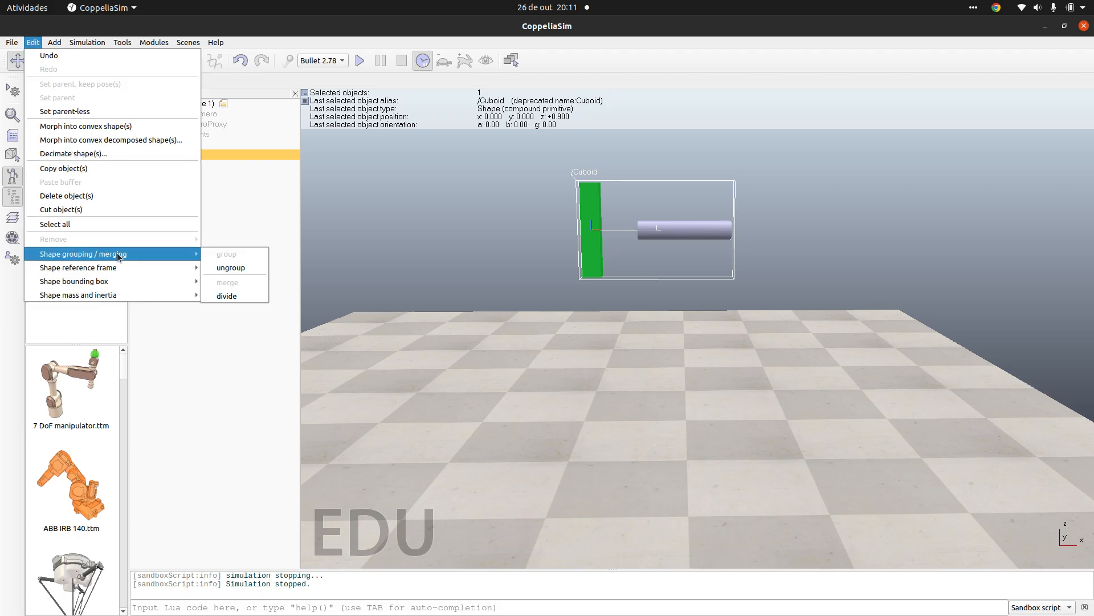
{"action": "left_click", "coordinate": [217, 268]}
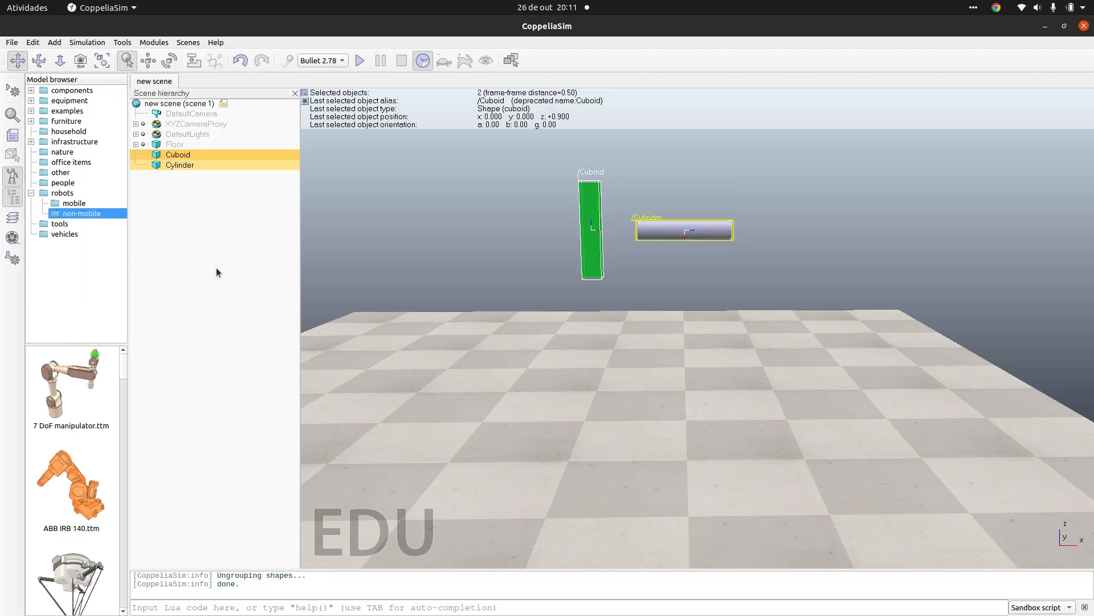
Step: Simulate the two separate shapes falling, once in real-time mode and again with real-time mode off, stopping each run
{"action": "left_click", "coordinate": [362, 61]}
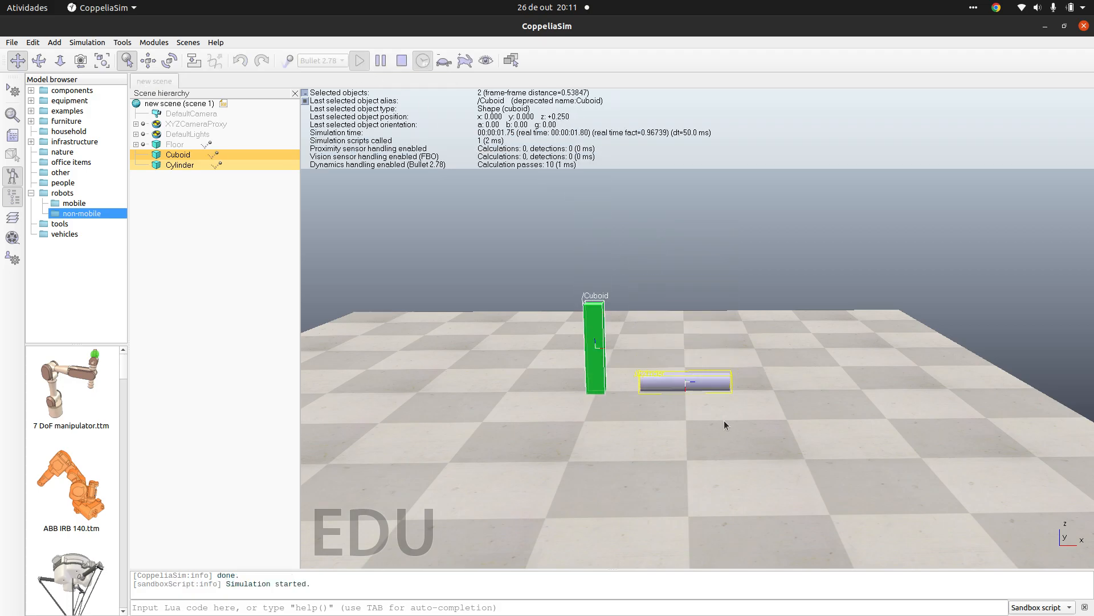
{"action": "left_click", "coordinate": [402, 61]}
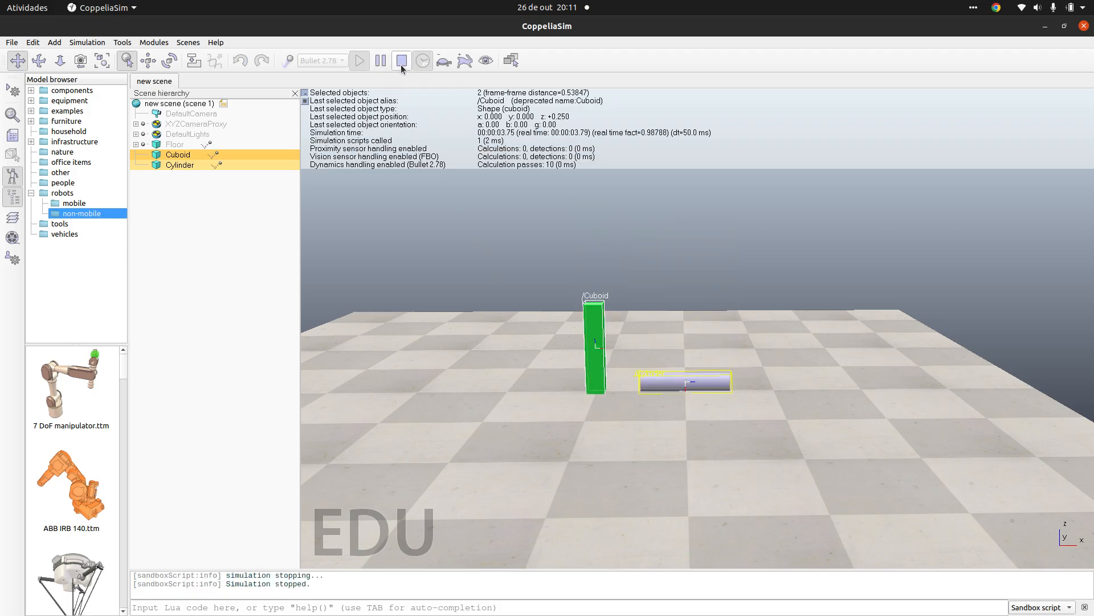
{"action": "left_click", "coordinate": [420, 61]}
{"action": "left_click", "coordinate": [361, 62]}
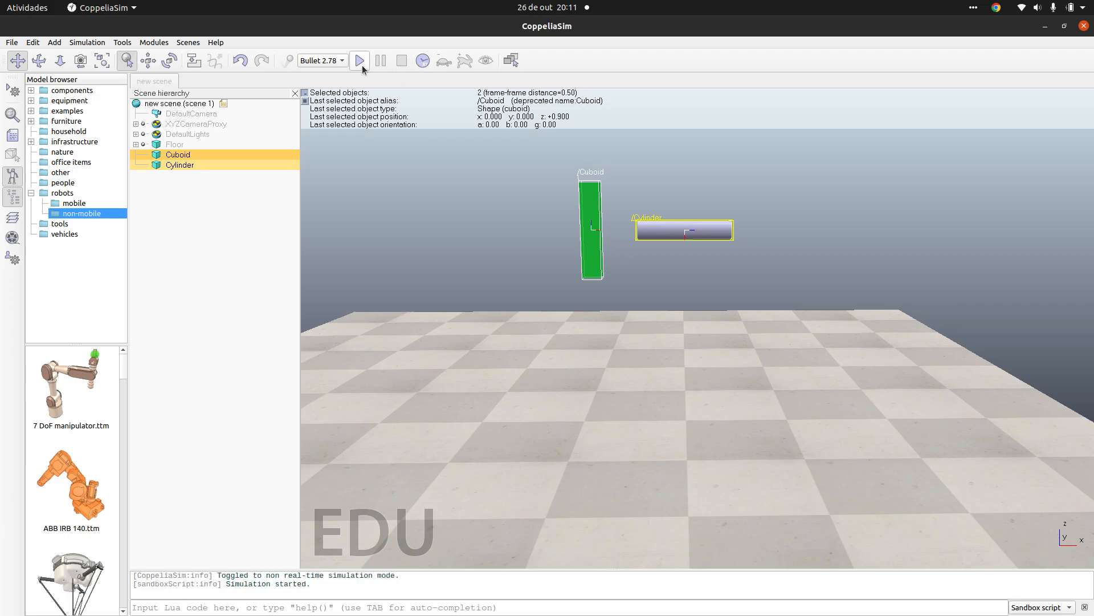
{"action": "left_click_drag", "start_coordinate": [747, 427], "coordinate": [717, 410]}
{"action": "mouse_move", "coordinate": [699, 420]}
{"action": "middle_mouse_down"}
{"action": "mouse_move", "coordinate": [713, 424]}
{"action": "mouse_move", "coordinate": [698, 419]}
{"action": "middle_mouse_up"}
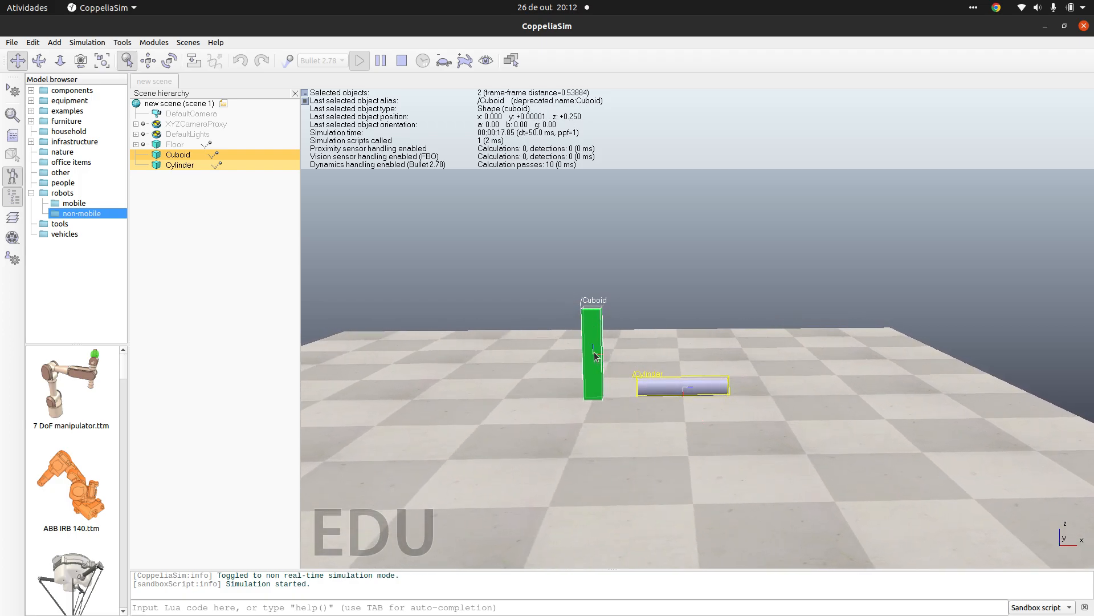
{"action": "left_click", "coordinate": [402, 60]}
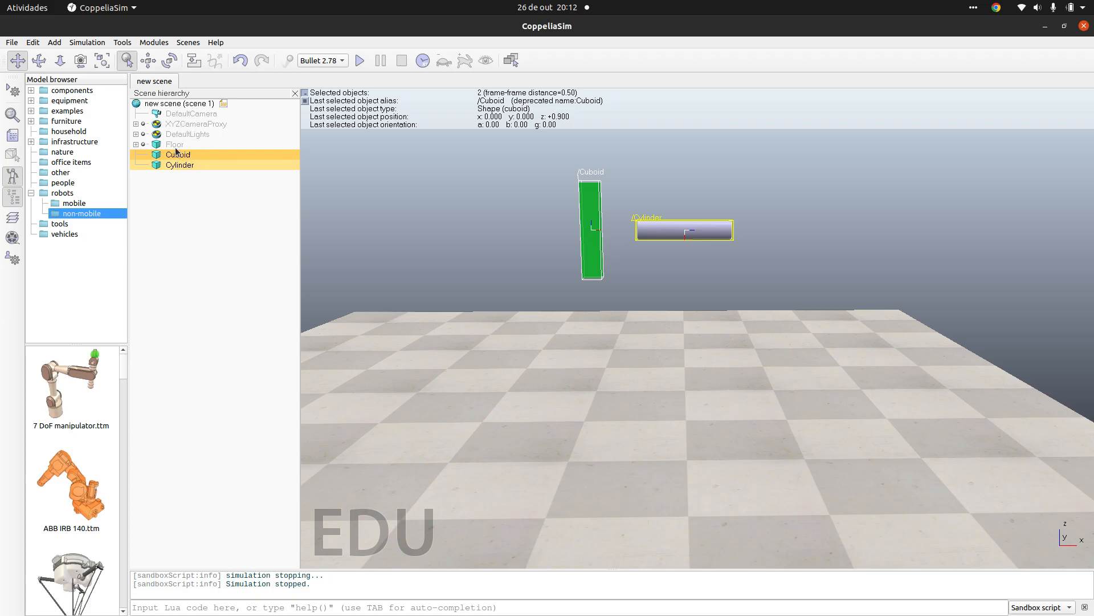
Step: Group the selected cuboid and cylinder again
{"action": "left_click", "coordinate": [33, 42]}
{"action": "mouse_move", "coordinate": [139, 258]}
{"action": "left_click", "coordinate": [214, 255]}
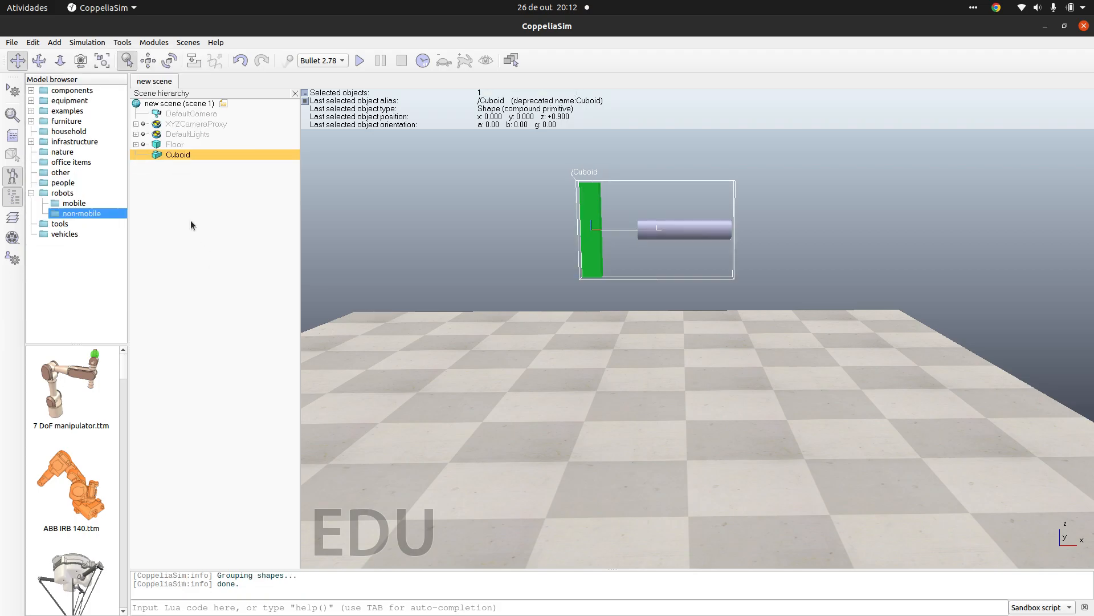
Step: Set the grouped shape's Alpha angle relative to World to 45° and close the rotation settings
{"action": "left_click", "coordinate": [169, 61]}
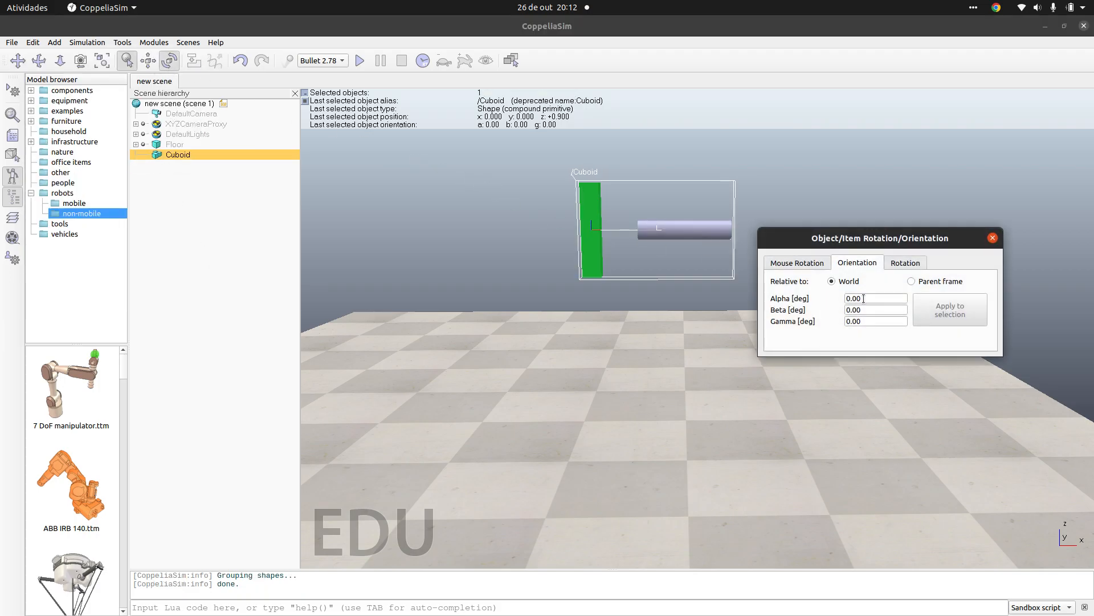
{"action": "double_click", "coordinate": [886, 300]}
{"action": "key", "text": "BackSpace"}
{"action": "key", "text": "BackSpace"}
{"action": "type", "text": "45"}
{"action": "key", "text": "Return"}
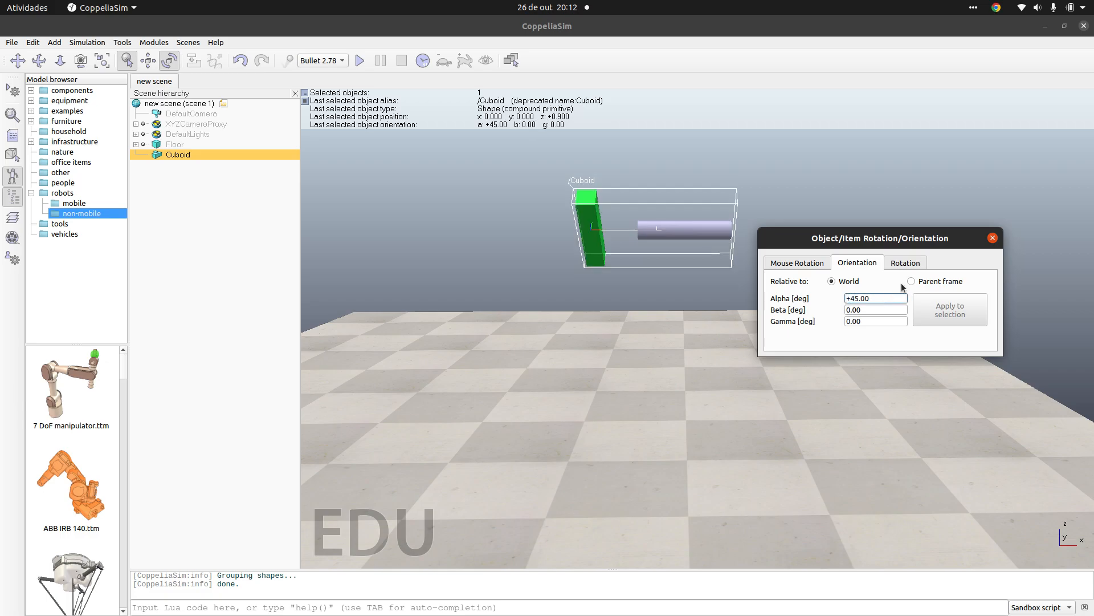
{"action": "left_click", "coordinate": [993, 238]}
Step: Run and stop a simulation of the tilted group, and ungroup it into its separate shapes
{"action": "left_click", "coordinate": [355, 64]}
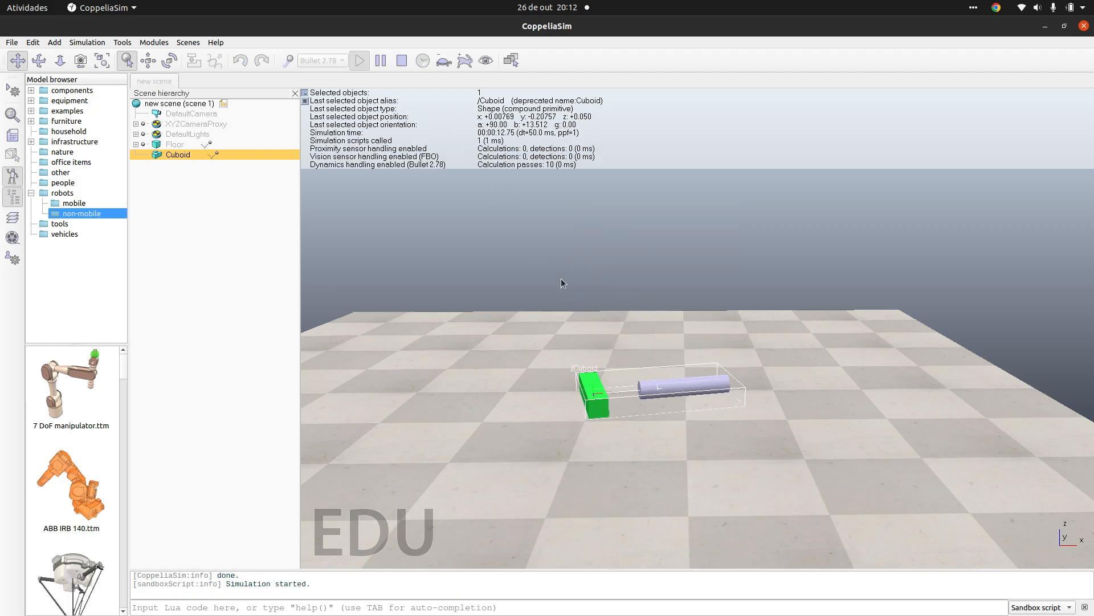
{"action": "left_click", "coordinate": [401, 61]}
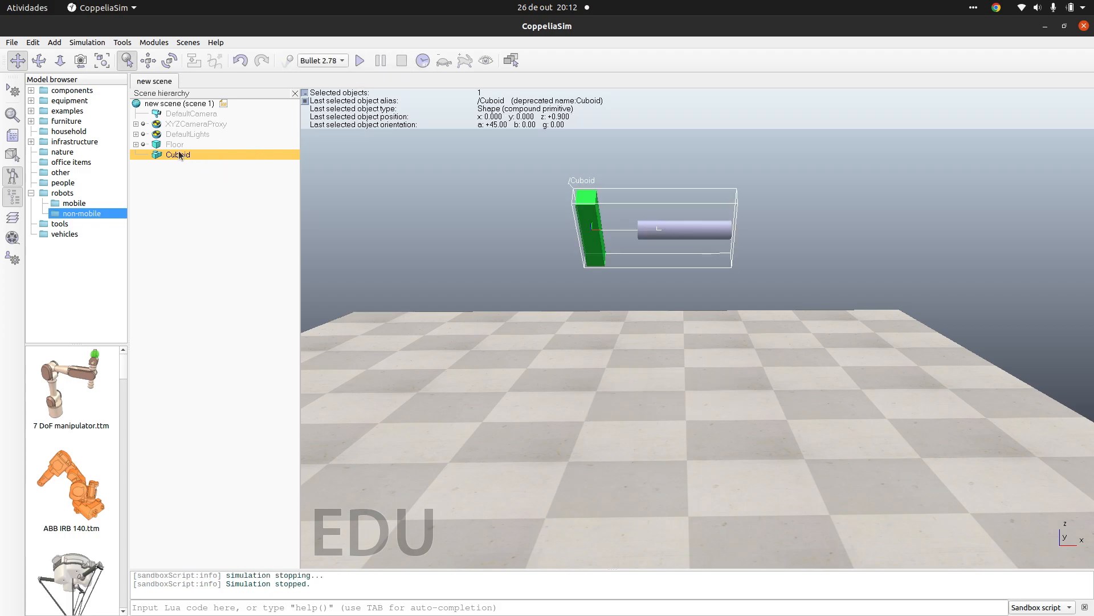
{"action": "left_click", "coordinate": [33, 42]}
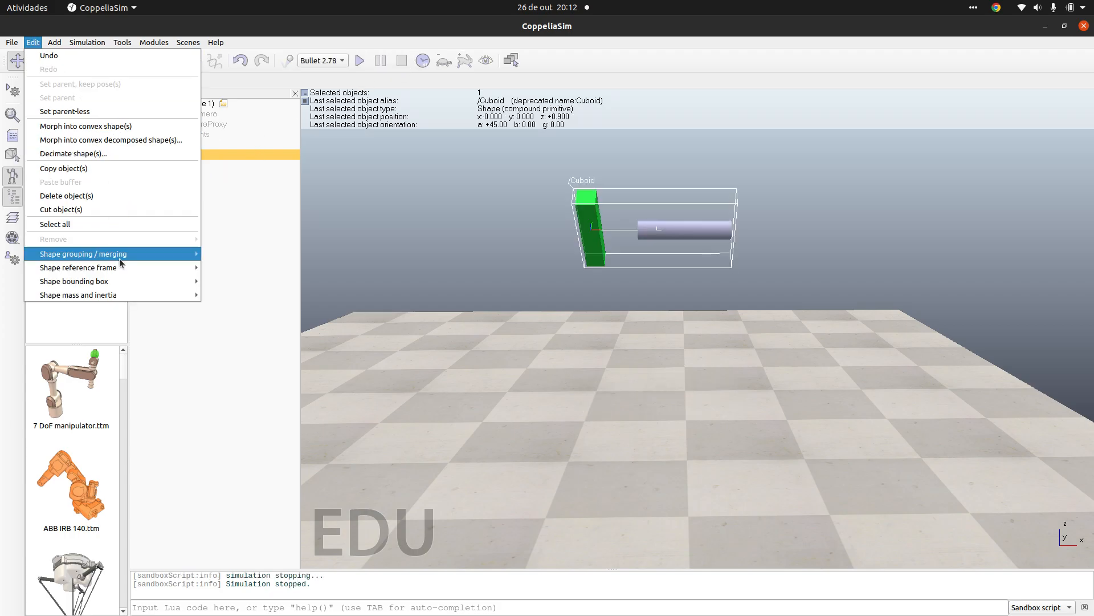
{"action": "mouse_move", "coordinate": [118, 256]}
{"action": "left_click", "coordinate": [235, 268]}
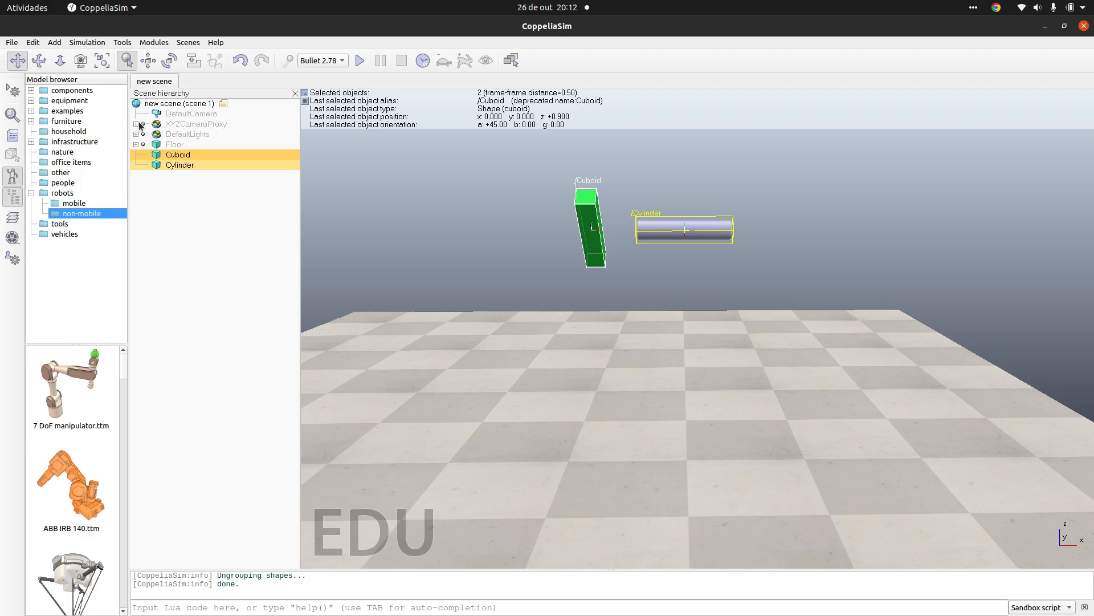
Step: Merge the selected cuboid and cylinder into a single shape
{"action": "left_click", "coordinate": [32, 42]}
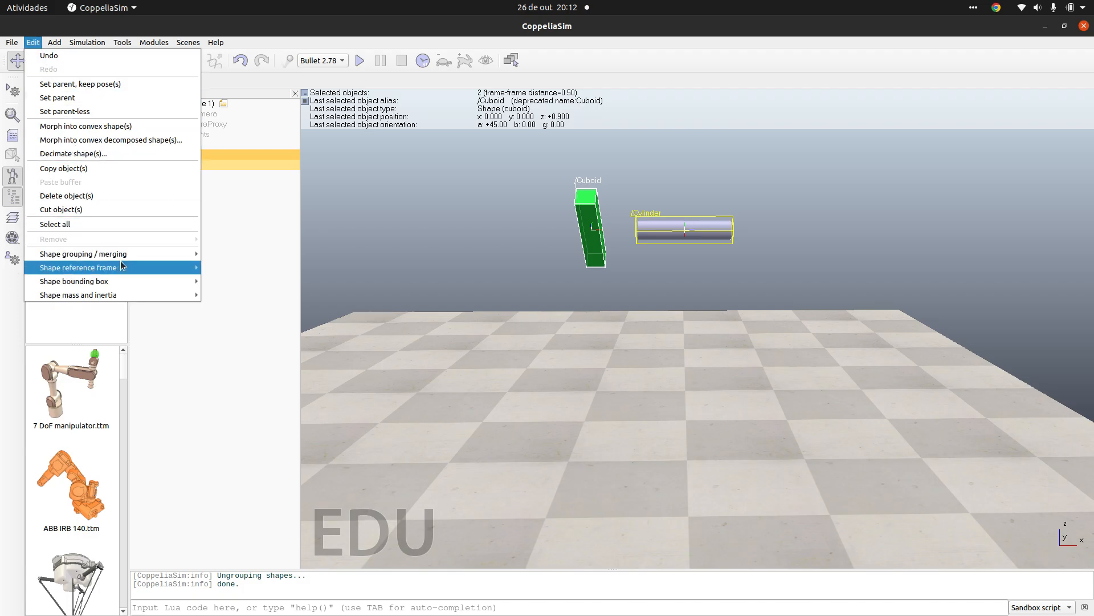
{"action": "mouse_move", "coordinate": [141, 257]}
{"action": "left_click", "coordinate": [224, 283]}
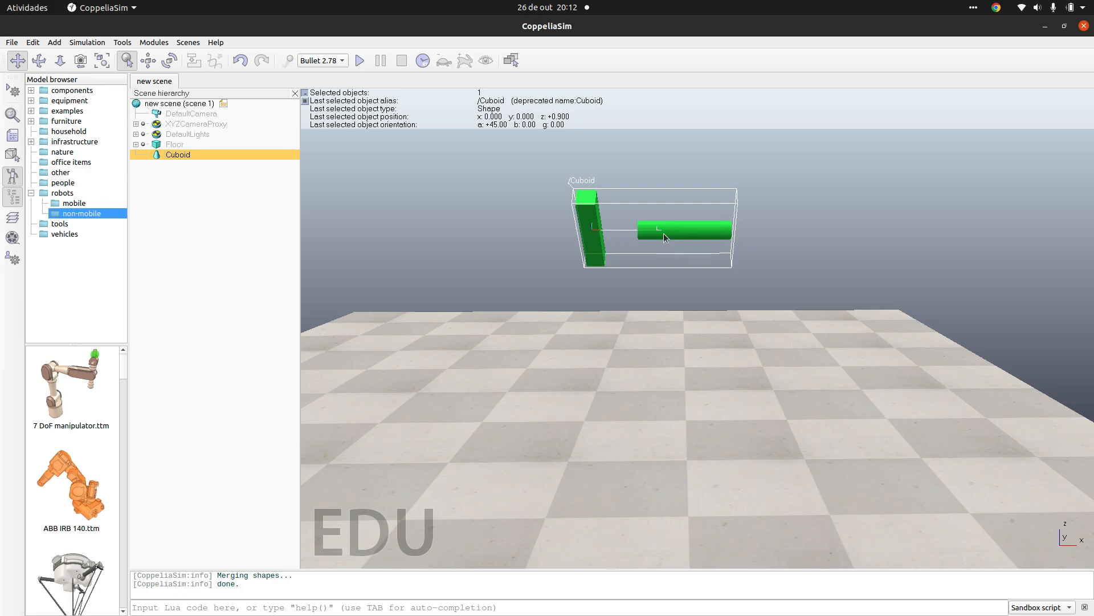
Step: Simulate the merged shape falling onto the floor twice, stopping the simulation after each run
{"action": "left_click", "coordinate": [134, 148]}
{"action": "left_click", "coordinate": [135, 145]}
{"action": "left_click", "coordinate": [136, 144]}
{"action": "left_click", "coordinate": [161, 155]}
{"action": "left_click", "coordinate": [360, 61]}
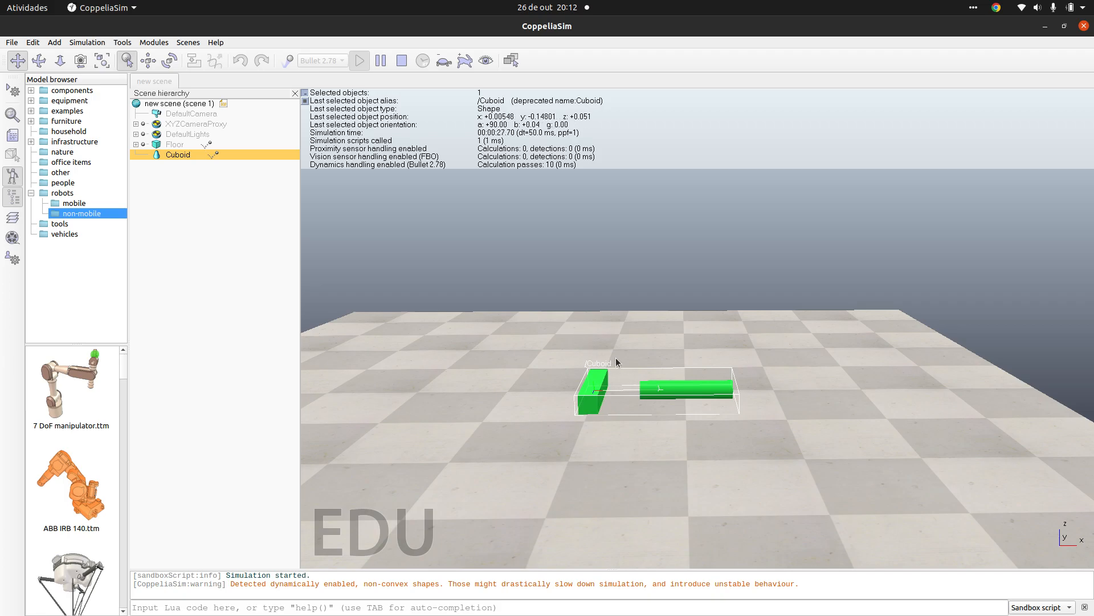
{"action": "left_click", "coordinate": [401, 62]}
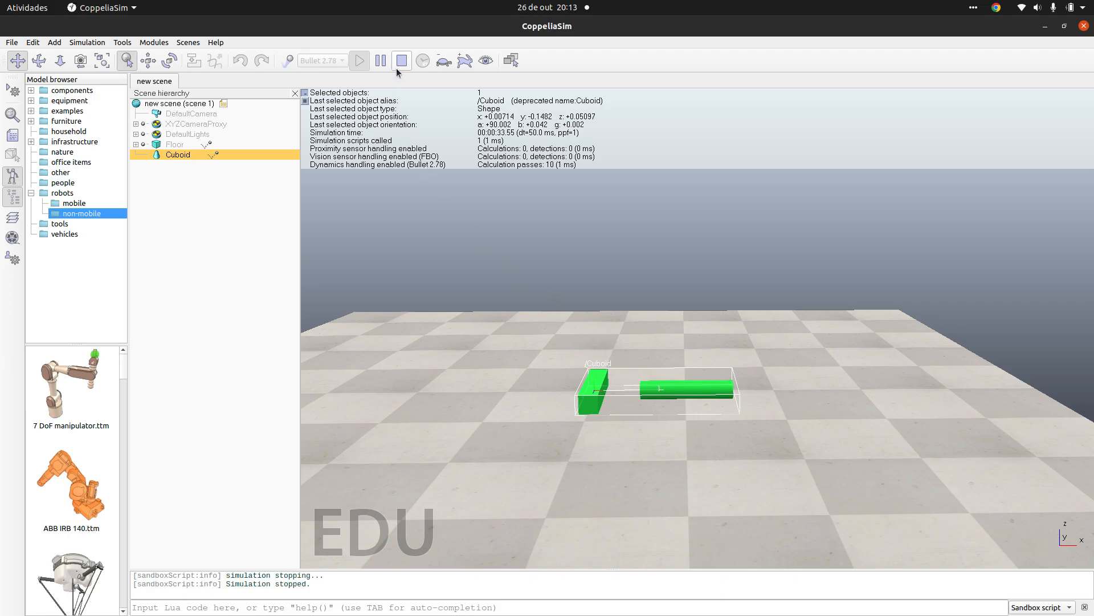
{"action": "left_click", "coordinate": [360, 61]}
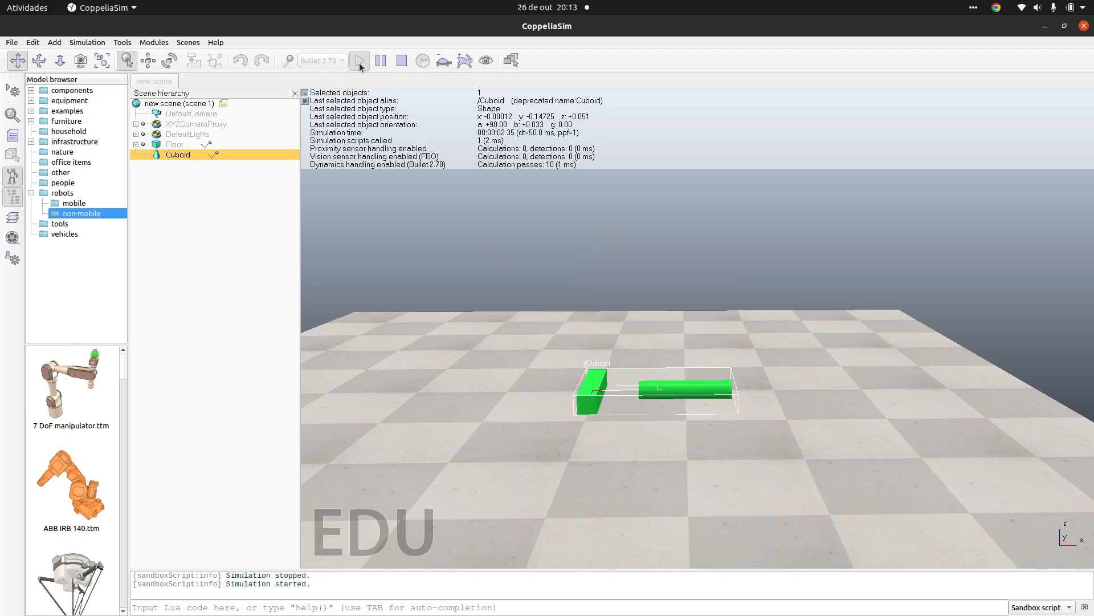
{"action": "left_click", "coordinate": [401, 61]}
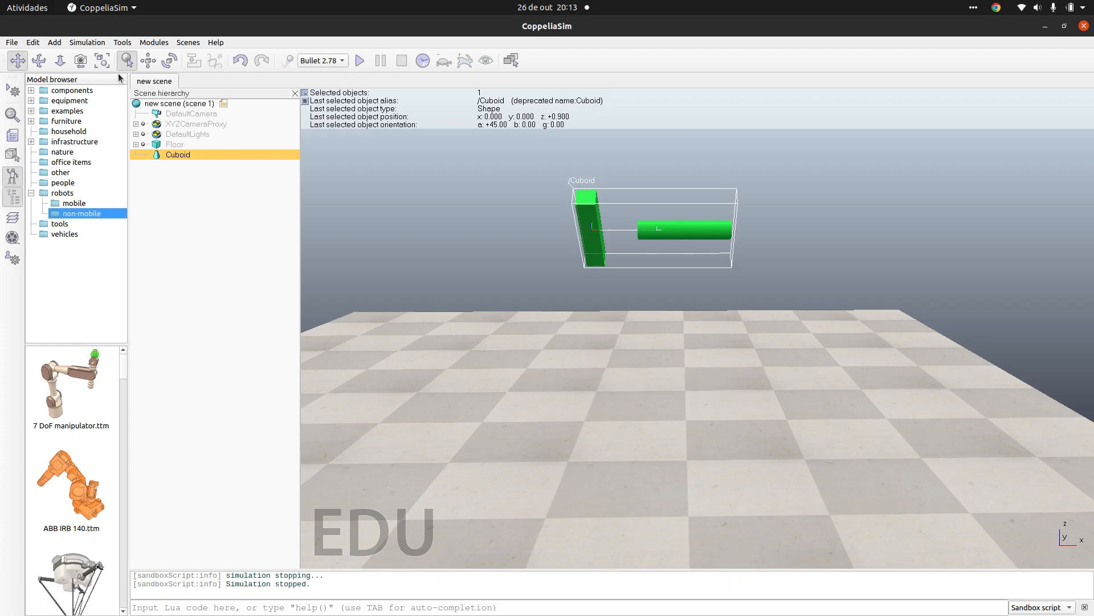
Step: Set the merged shape's Alpha angle relative to World to 90°
{"action": "left_click", "coordinate": [169, 60]}
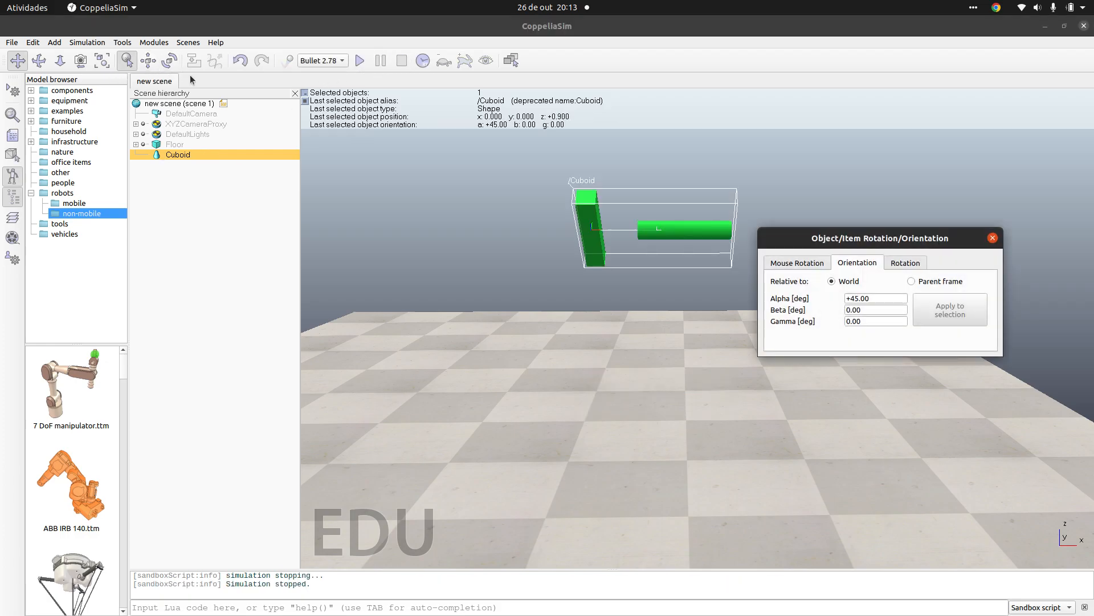
{"action": "triple_click", "coordinate": [863, 299]}
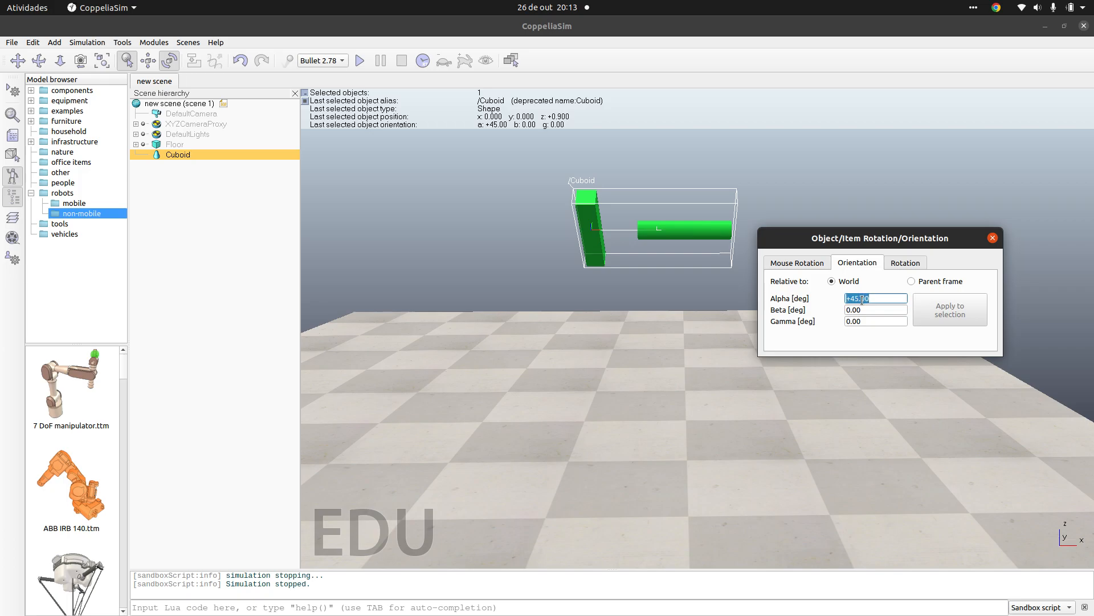
{"action": "type", "text": "90"}
{"action": "key", "text": "Return"}
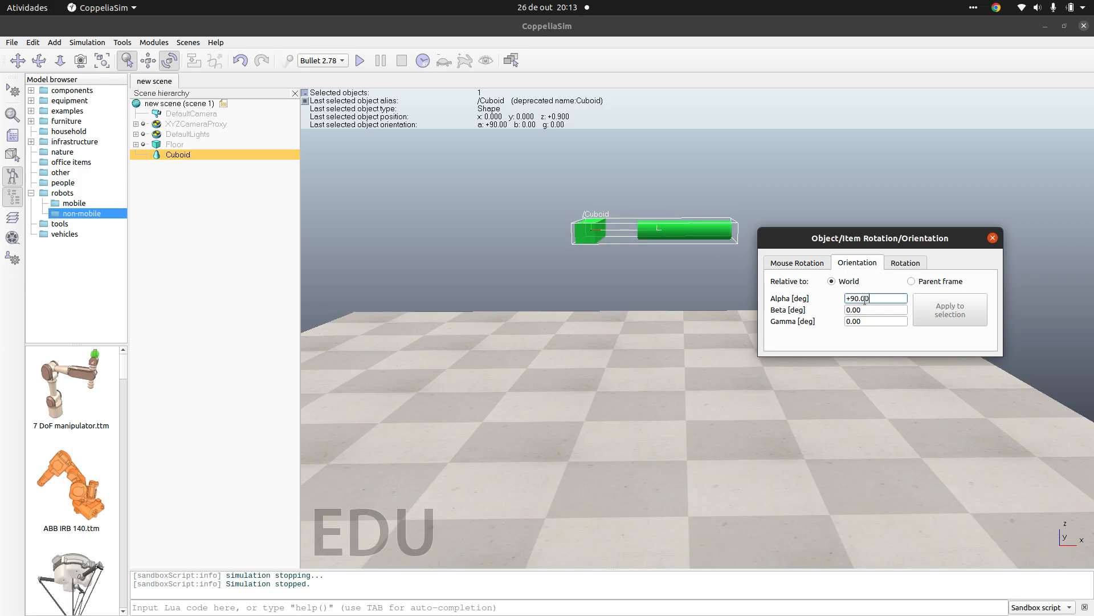
Step: Set the merged shape's Beta angle to 45° and its Gamma angle to 5° relative to World
{"action": "double_click", "coordinate": [875, 311]}
{"action": "triple_click", "coordinate": [876, 312]}
{"action": "type", "text": "45"}
{"action": "key", "text": "Return"}
{"action": "triple_click", "coordinate": [874, 321]}
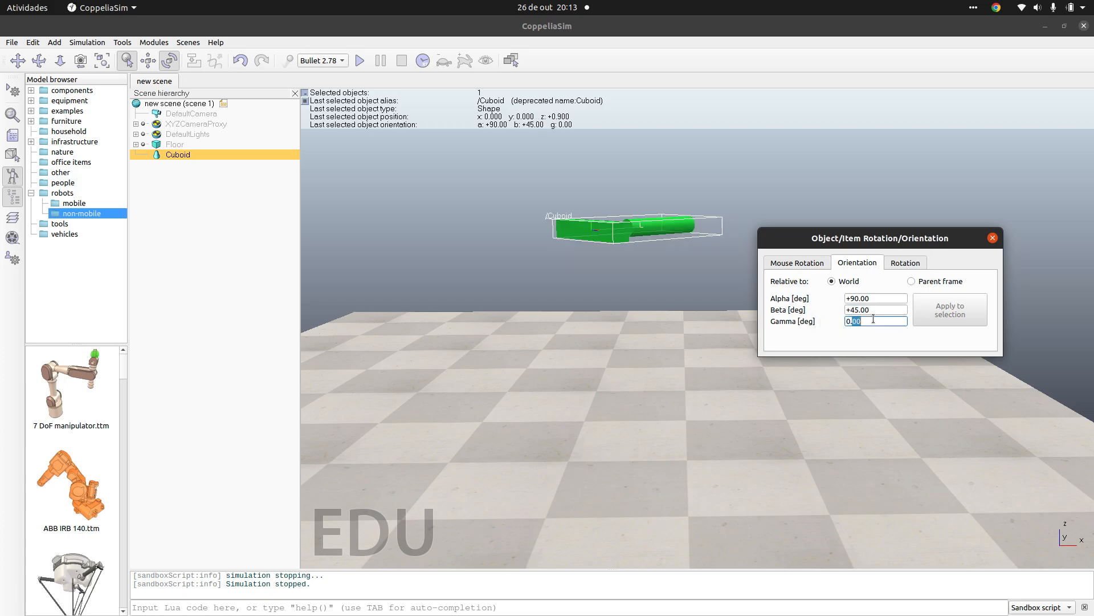
{"action": "type", "text": "5"}
{"action": "key", "text": "Return"}
Step: Reset the merged shape's Beta angle to 0° and set its Gamma angle to 45°
{"action": "triple_click", "coordinate": [887, 311]}
{"action": "type", "text": "0"}
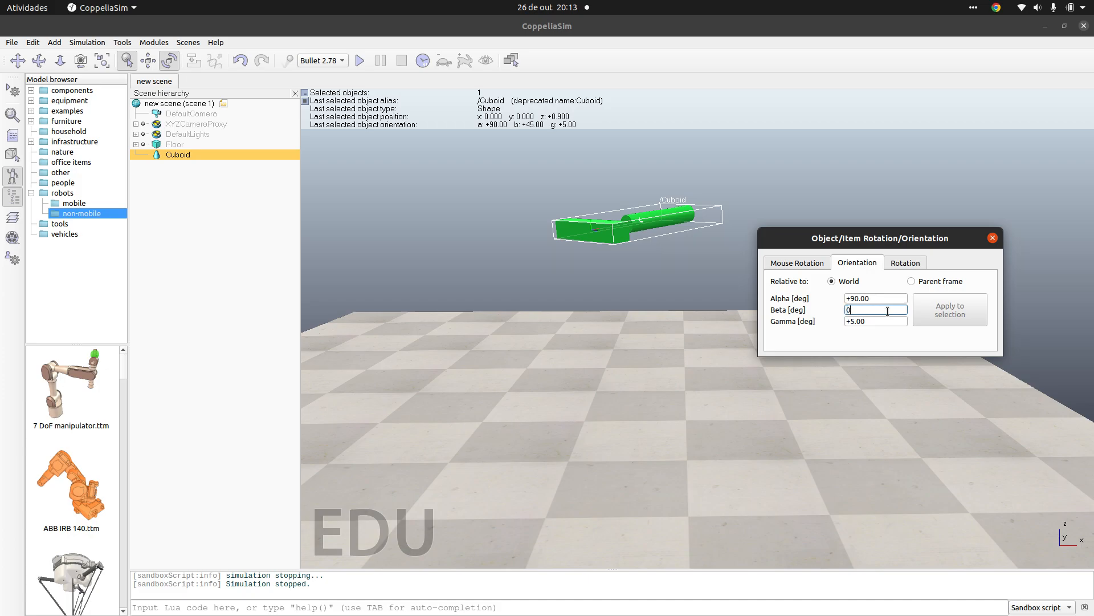
{"action": "key", "text": "Return"}
{"action": "left_click", "coordinate": [849, 323]}
{"action": "type", "text": "4"}
{"action": "key", "text": "Return"}
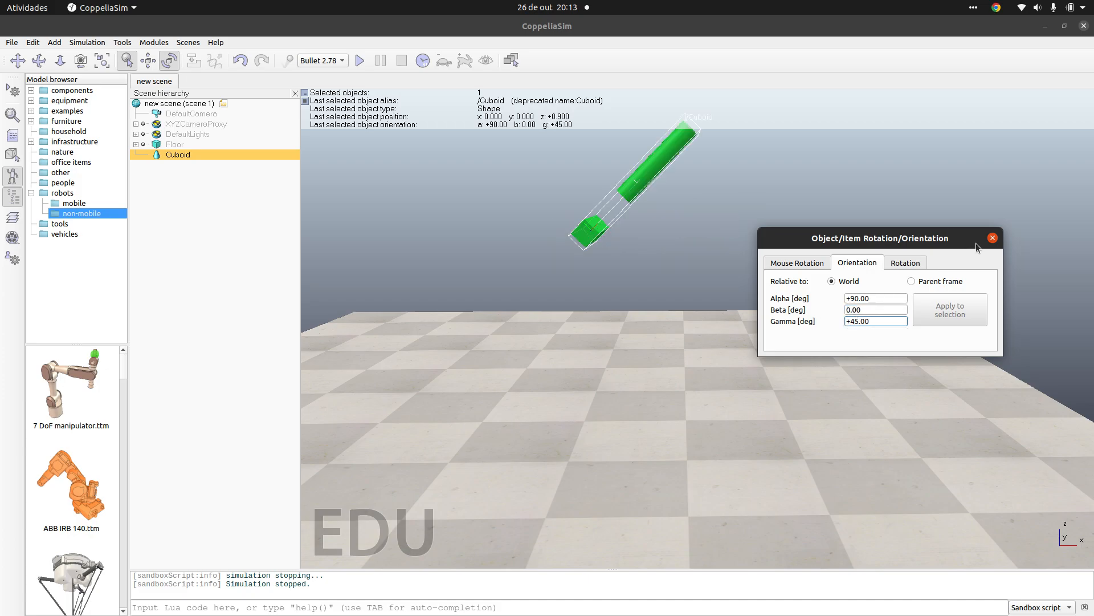
{"action": "left_click", "coordinate": [991, 240]}
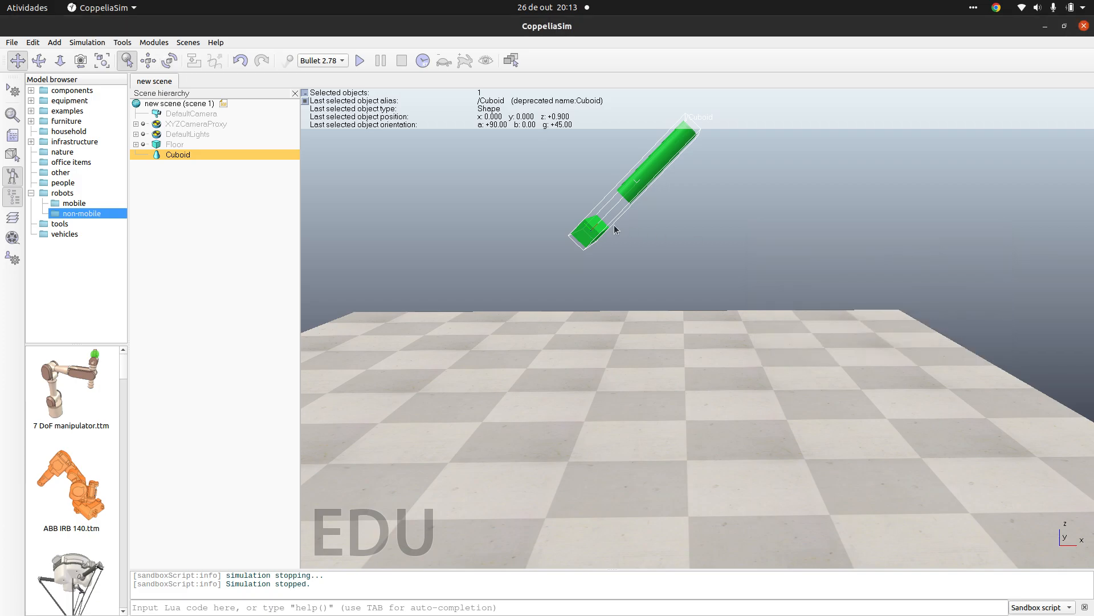
Step: Simulate the merged shape falling onto the floor four times, stopping the simulation after each run
{"action": "left_click", "coordinate": [359, 60]}
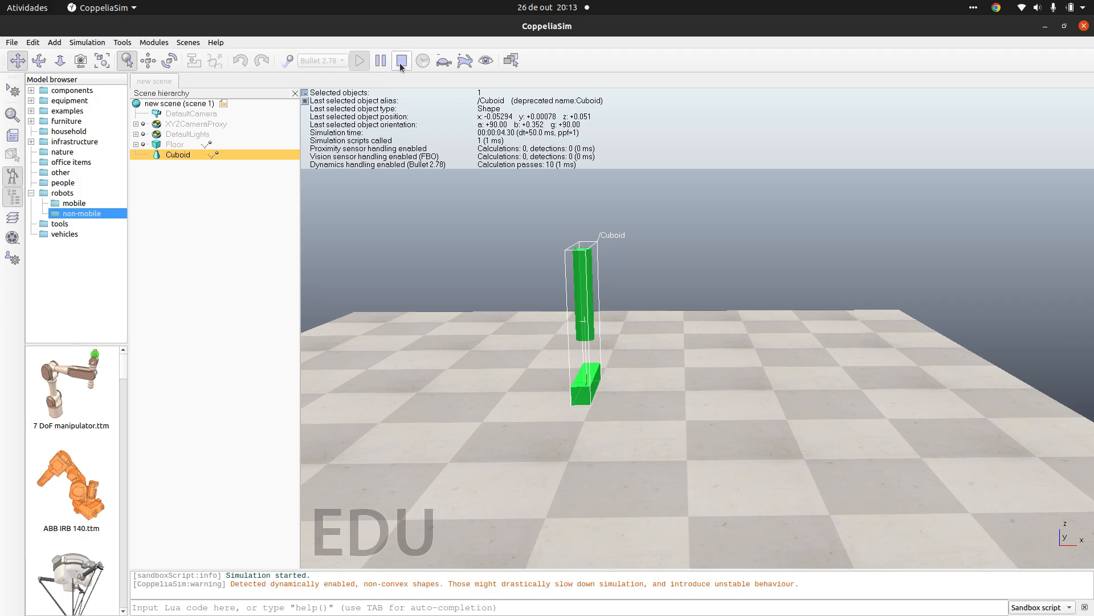
{"action": "left_click", "coordinate": [402, 61]}
{"action": "left_click", "coordinate": [360, 61]}
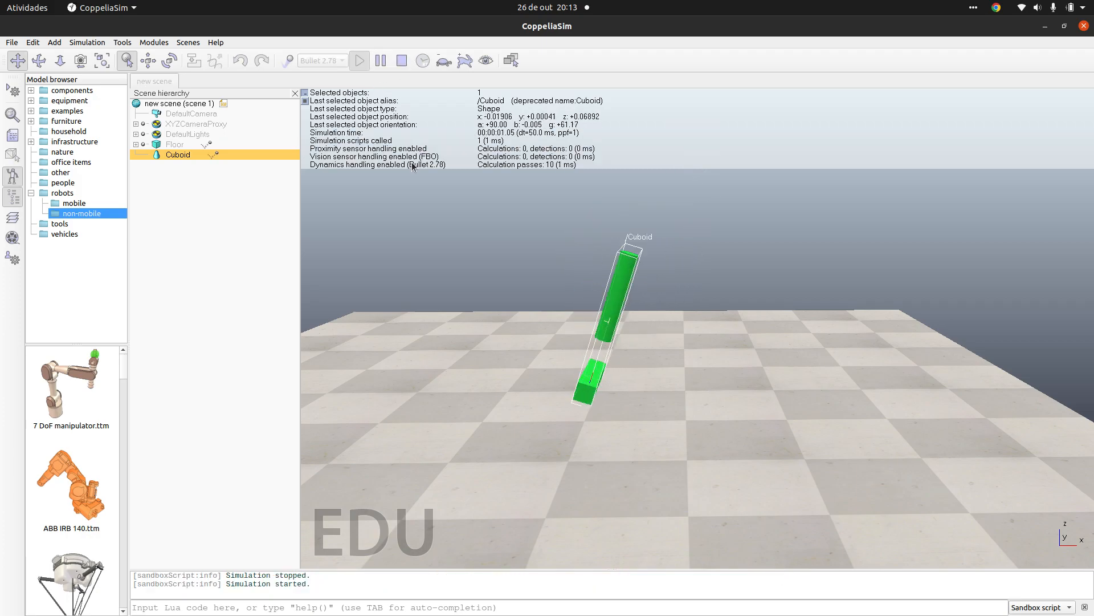
{"action": "left_click", "coordinate": [401, 61]}
{"action": "left_click", "coordinate": [359, 61]}
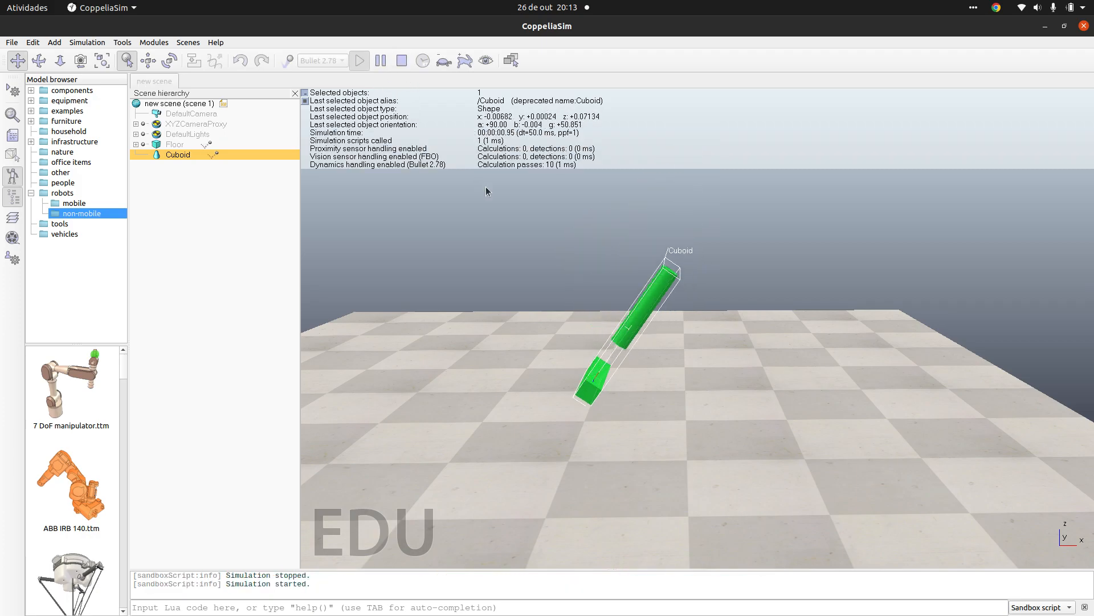
{"action": "left_click", "coordinate": [403, 62]}
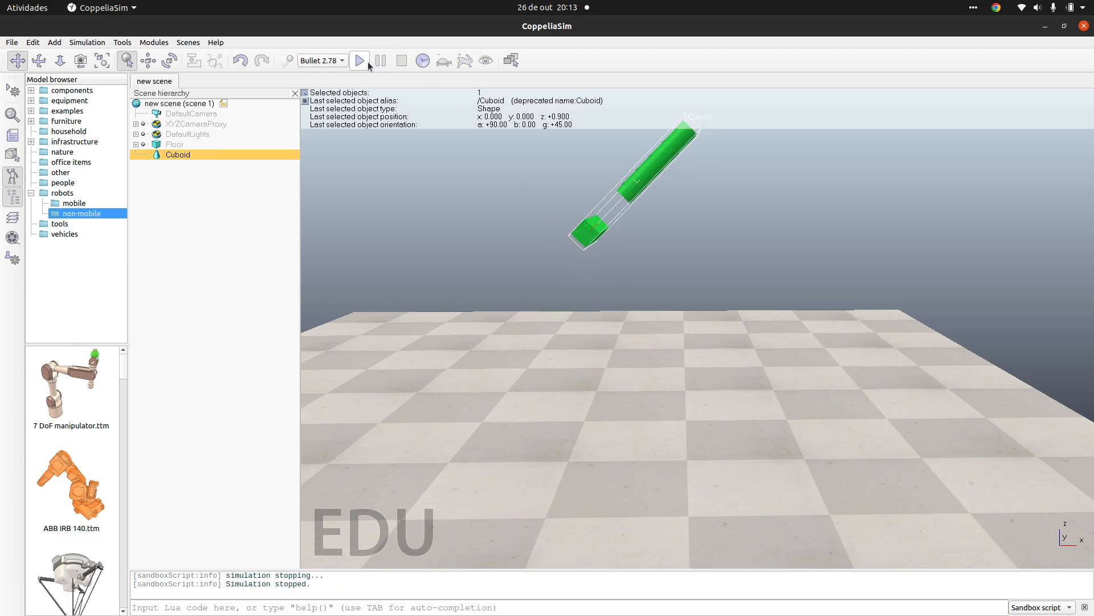
{"action": "left_click", "coordinate": [366, 62]}
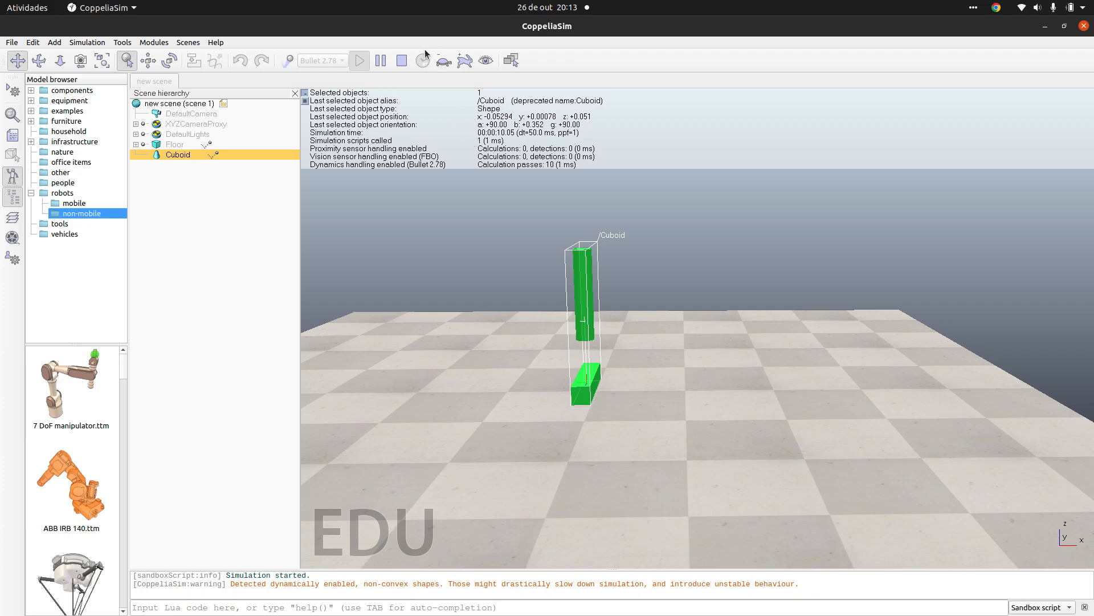
{"action": "left_click", "coordinate": [403, 62]}
Step: Run another simulation, check the merged shape's orientation angles on the floor, and stop the run
{"action": "left_click", "coordinate": [365, 60]}
{"action": "left_click", "coordinate": [175, 64]}
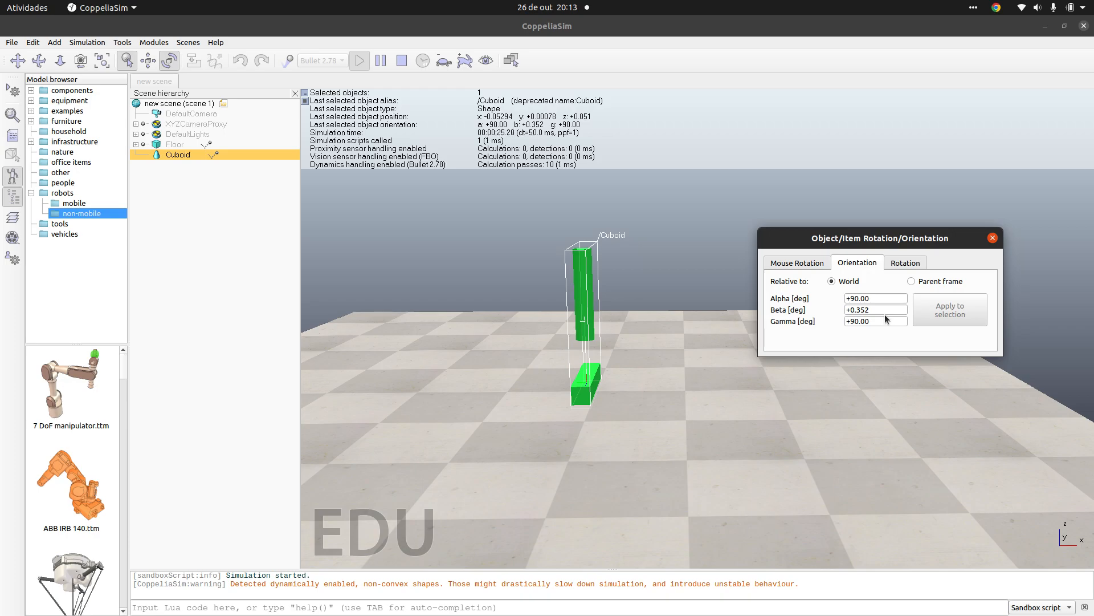
{"action": "triple_click", "coordinate": [882, 310]}
{"action": "left_click", "coordinate": [402, 60]}
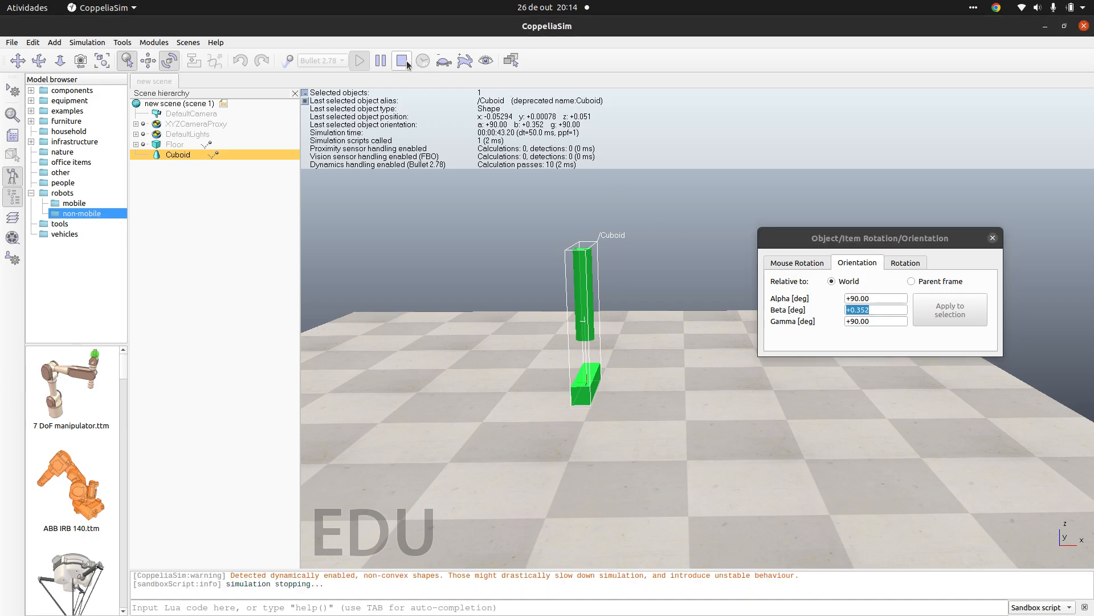
Step: Set the merged shape's Gamma angle relative to World to 50°
{"action": "left_click", "coordinate": [169, 61]}
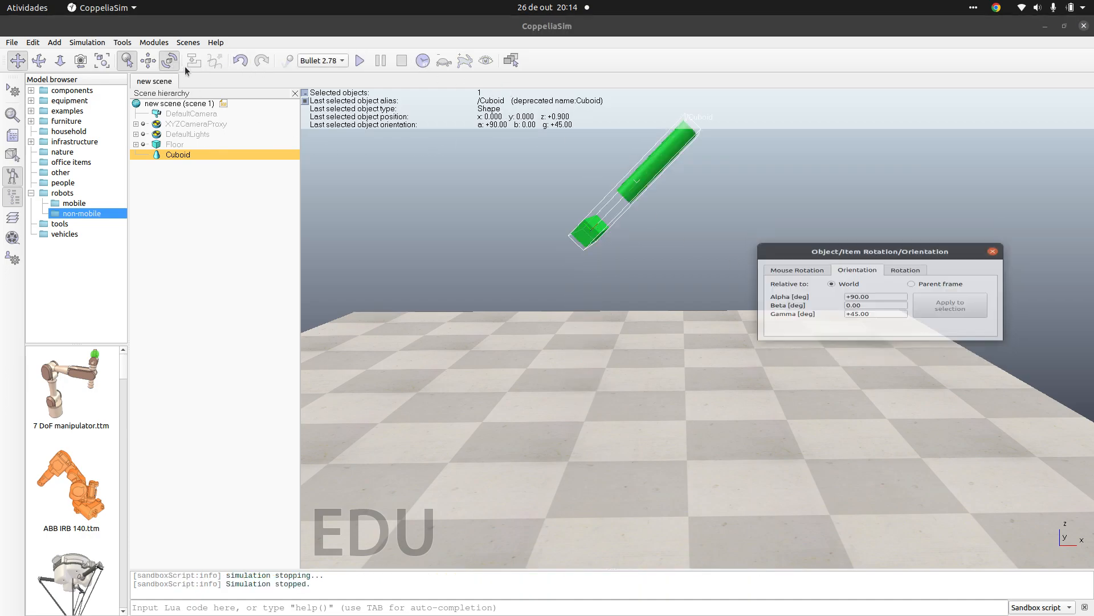
{"action": "triple_click", "coordinate": [855, 321]}
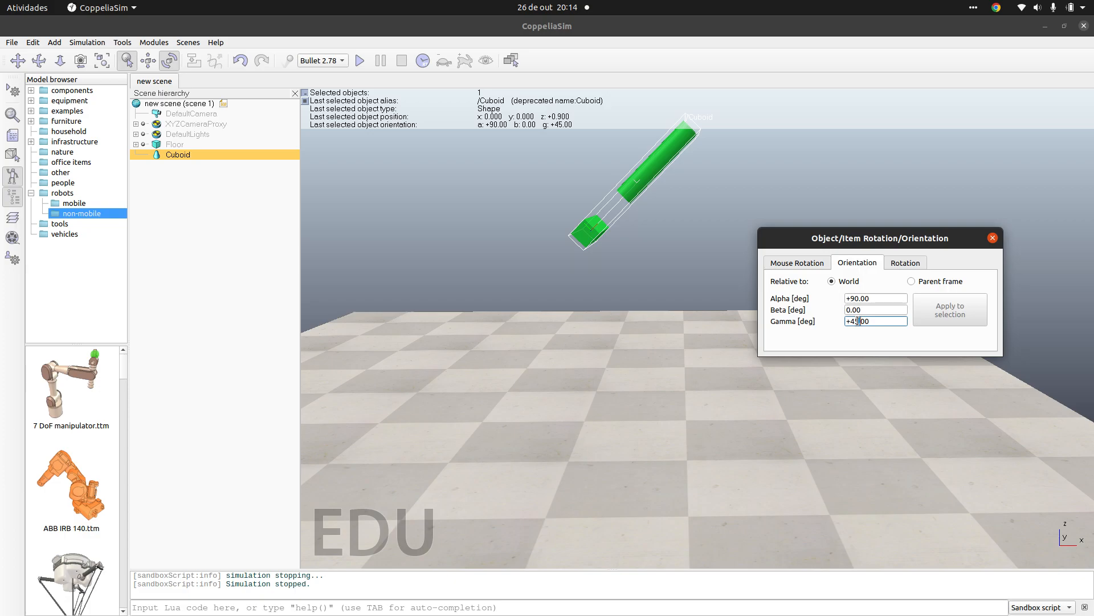
{"action": "type", "text": "50"}
{"action": "key", "text": "Return"}
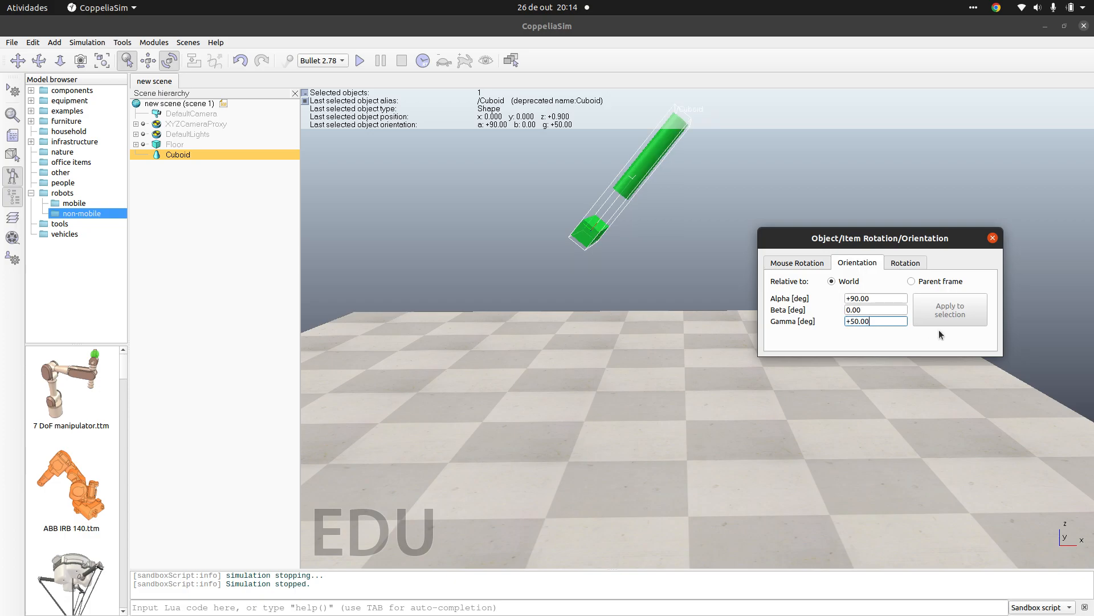
Step: Set the merged shape's Gamma angle to 60°, and run and stop a simulation
{"action": "double_click", "coordinate": [865, 321]}
{"action": "key", "text": "BackSpace"}
{"action": "key", "text": "BackSpace"}
{"action": "key", "text": "BackSpace"}
{"action": "key", "text": "BackSpace"}
{"action": "type", "text": "60"}
{"action": "key", "text": "Return"}
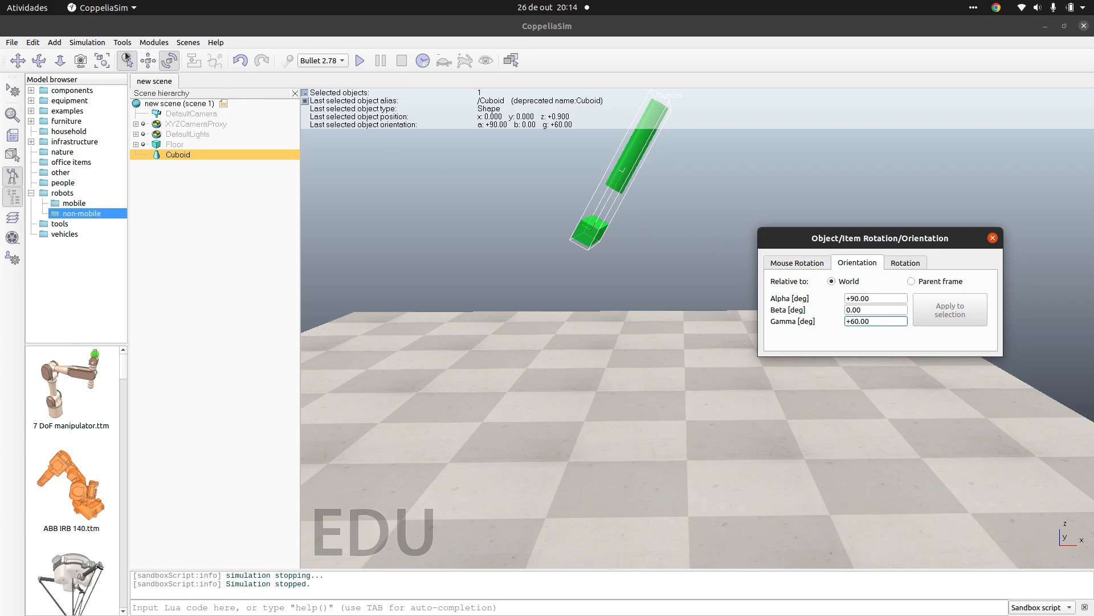
{"action": "left_click", "coordinate": [360, 61]}
{"action": "left_click", "coordinate": [401, 61]}
Step: Try Gamma angles of 80°, -60° and 45° on the merged shape
{"action": "triple_click", "coordinate": [885, 322]}
{"action": "type", "text": "80"}
{"action": "key", "text": "Return"}
{"action": "triple_click", "coordinate": [885, 322]}
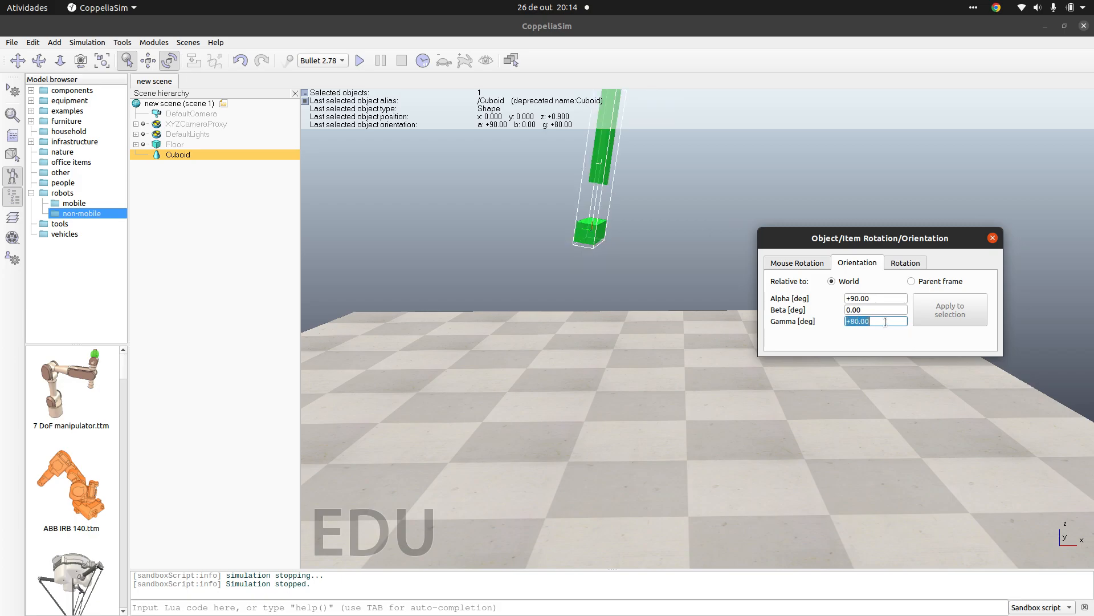
{"action": "type", "text": "-60"}
{"action": "key", "text": "Return"}
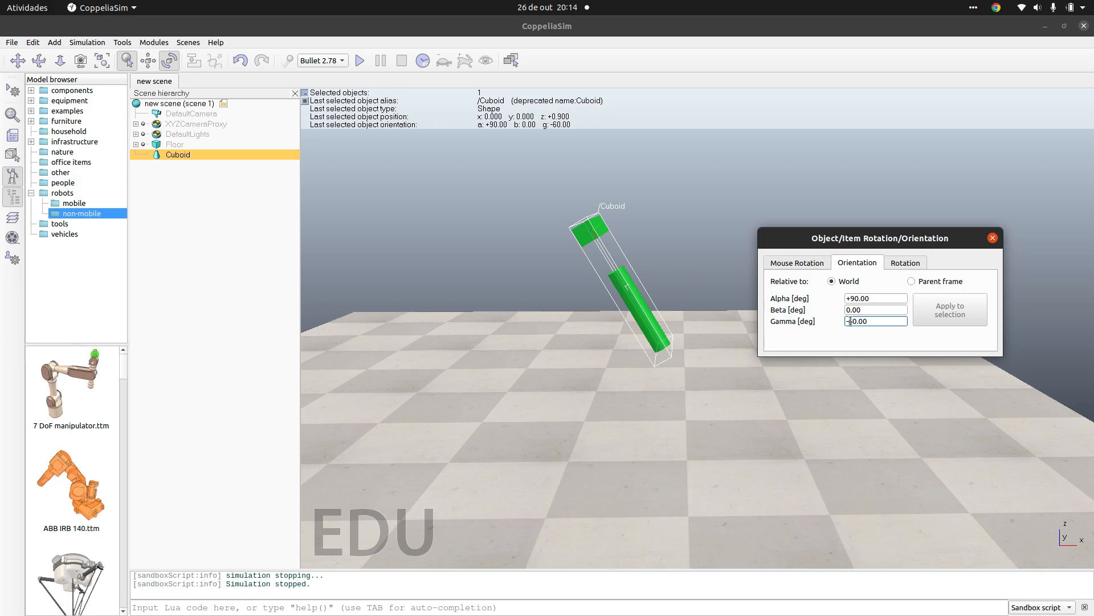
{"action": "triple_click", "coordinate": [887, 323]}
{"action": "type", "text": "45"}
{"action": "key", "text": "Return"}
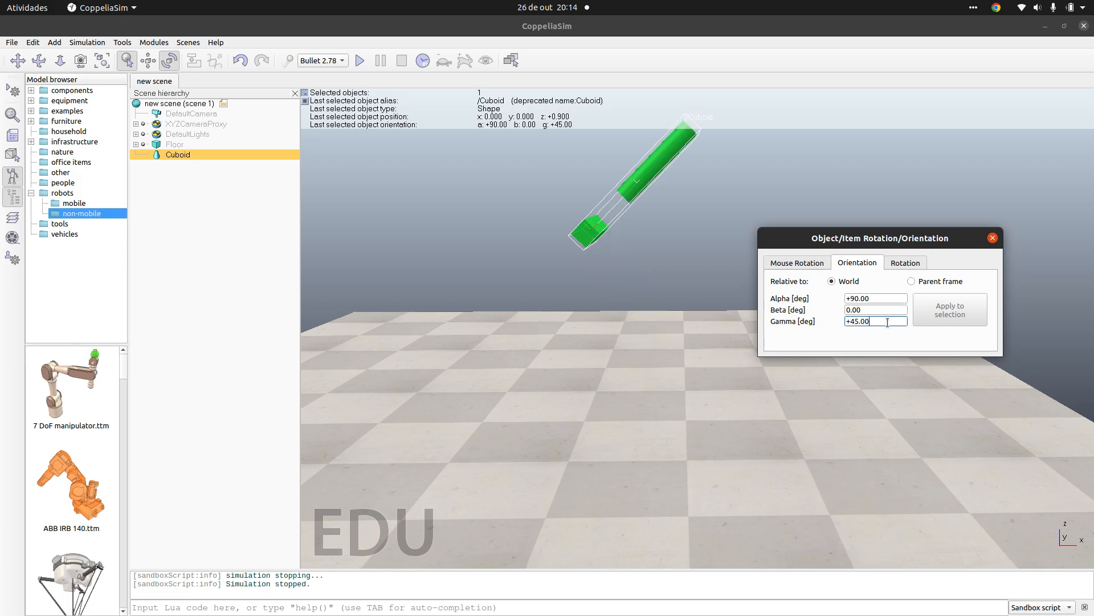
Step: Set the merged shape's Gamma angle to 30°, and run and stop a simulation of its fall
{"action": "triple_click", "coordinate": [887, 322]}
{"action": "type", "text": "30"}
{"action": "key", "text": "Return"}
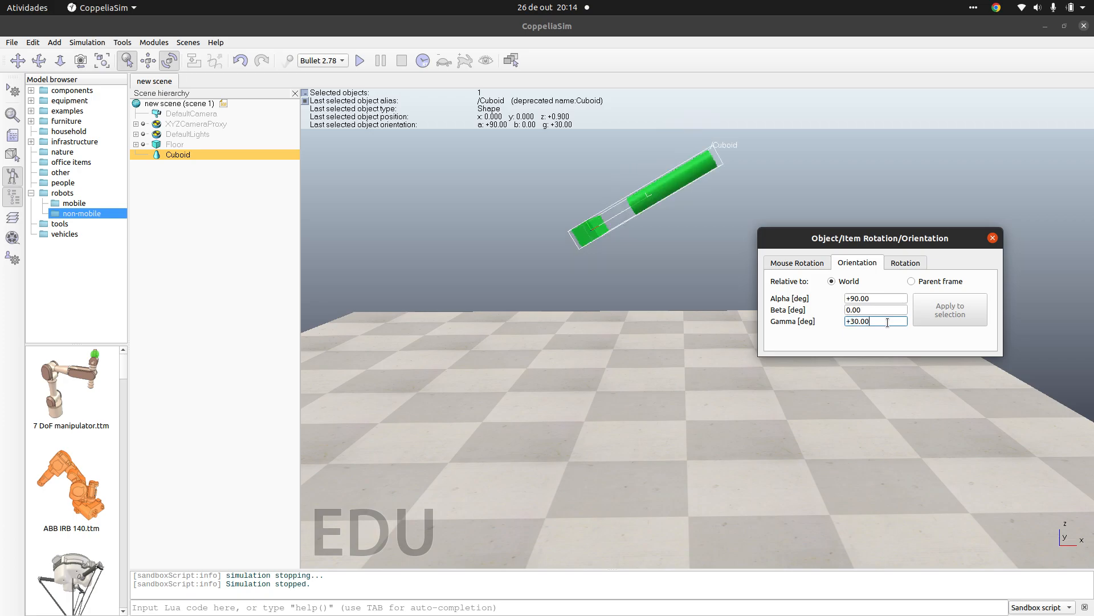
{"action": "left_click", "coordinate": [993, 238]}
{"action": "left_click", "coordinate": [361, 64]}
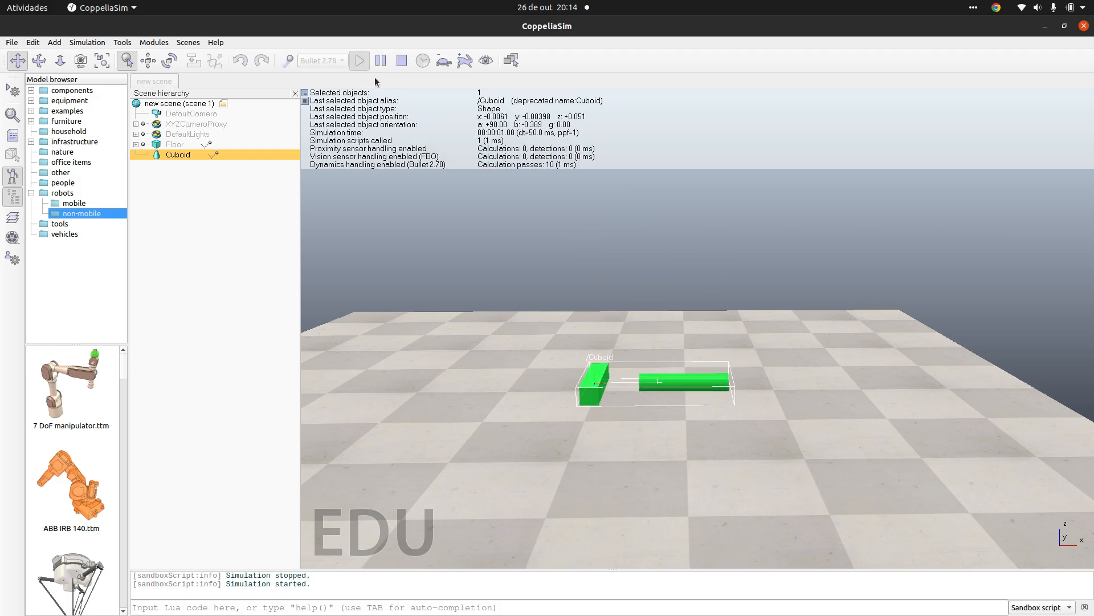
{"action": "left_click", "coordinate": [403, 63]}
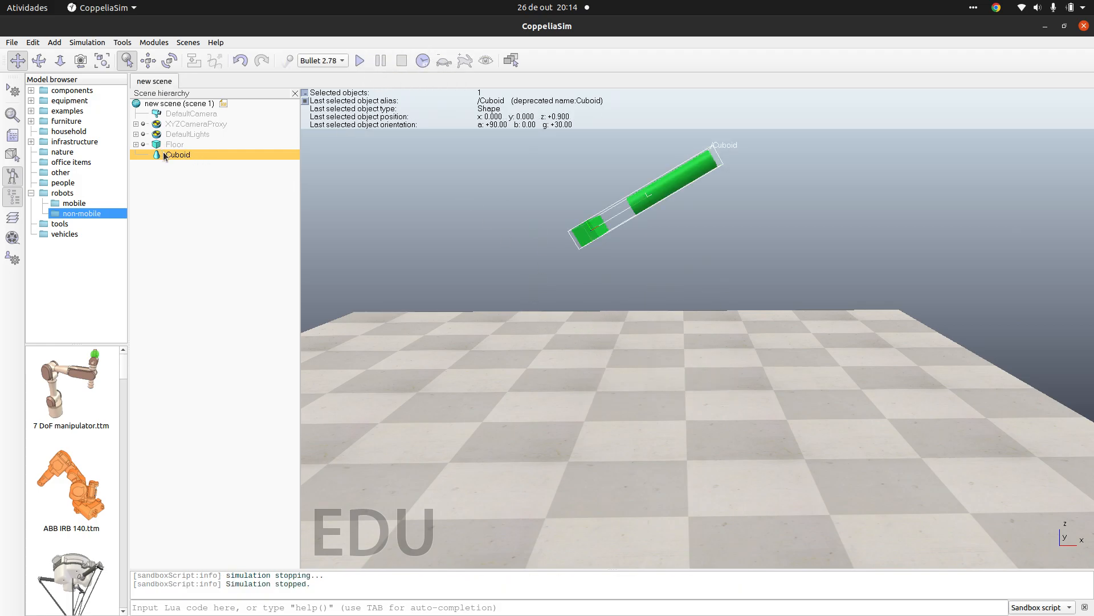
Step: Divide the merged shape into its separate cuboid and cylinder shapes
{"action": "left_click", "coordinate": [30, 43]}
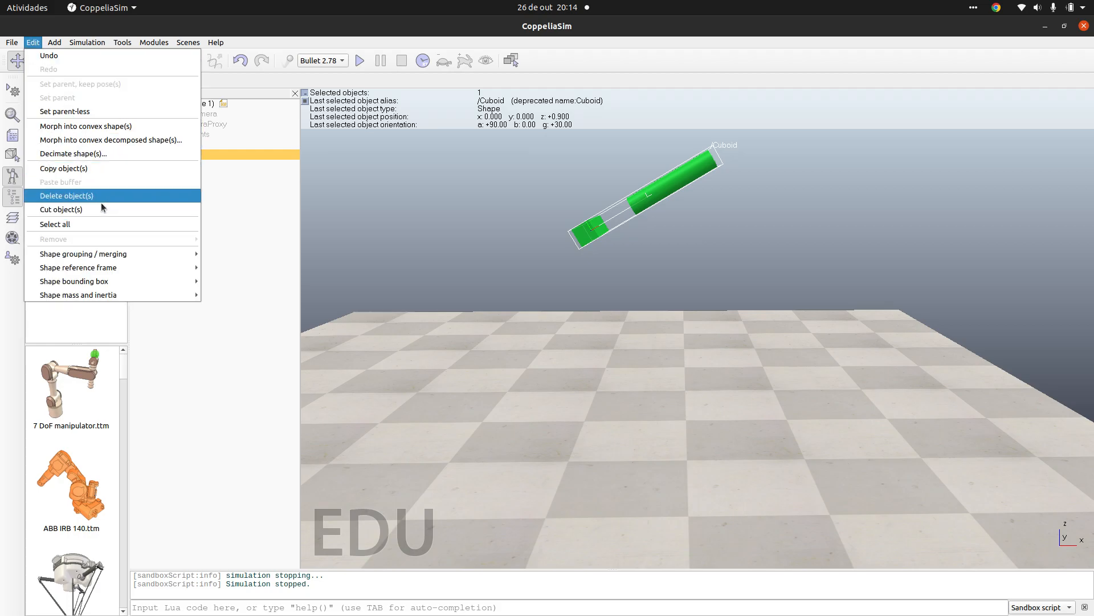
{"action": "mouse_move", "coordinate": [136, 254]}
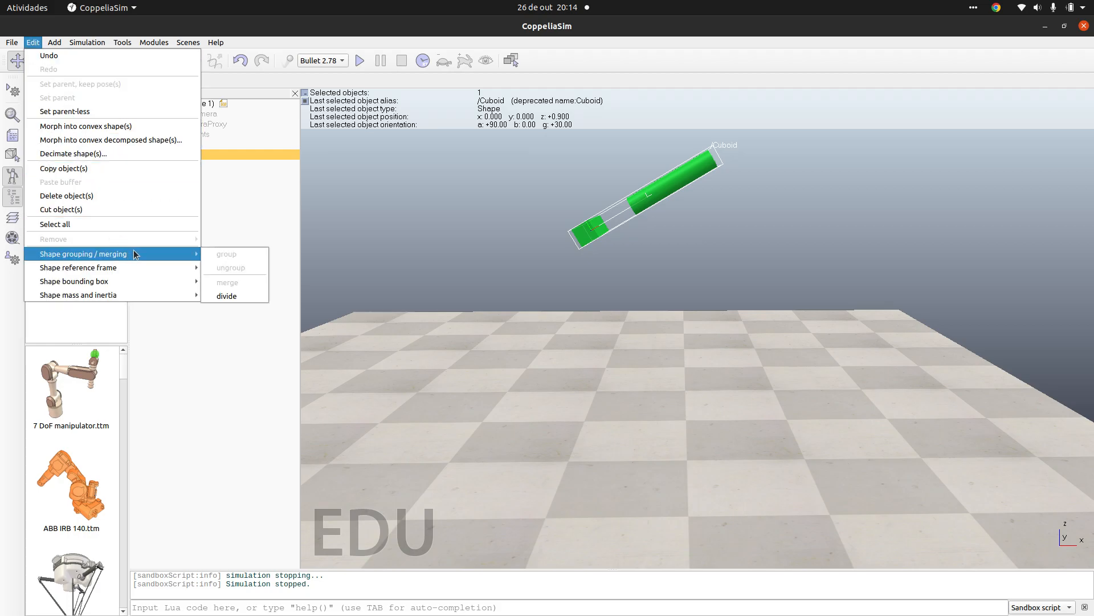
{"action": "left_click", "coordinate": [233, 296]}
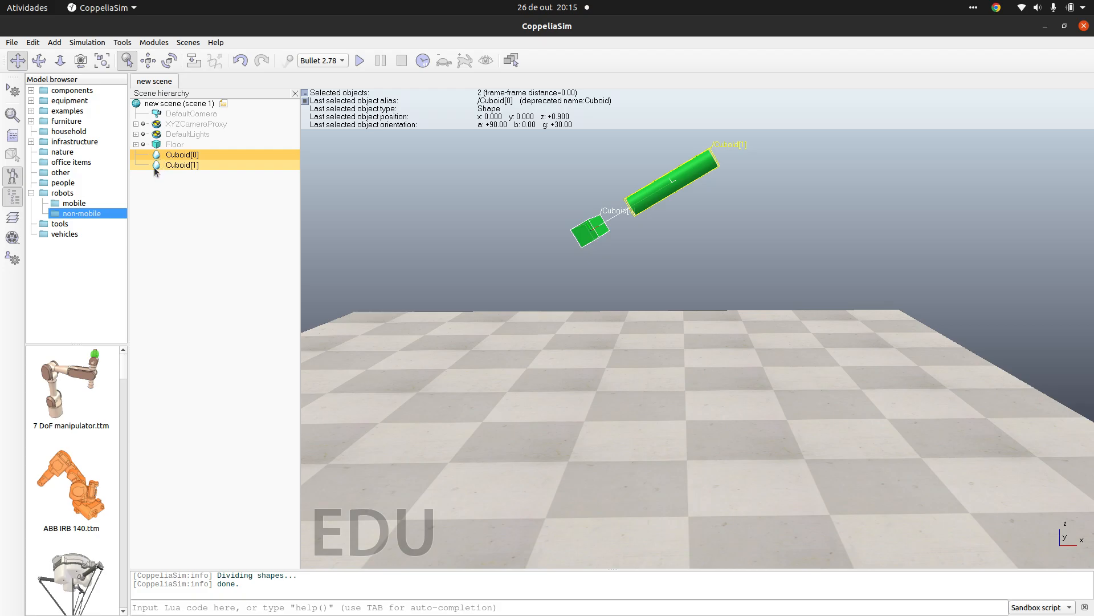
Step: Simulate the divided shapes falling onto the floor three times, stopping the simulation after each run
{"action": "left_click", "coordinate": [360, 61]}
{"action": "left_click", "coordinate": [402, 61]}
{"action": "left_click", "coordinate": [360, 60]}
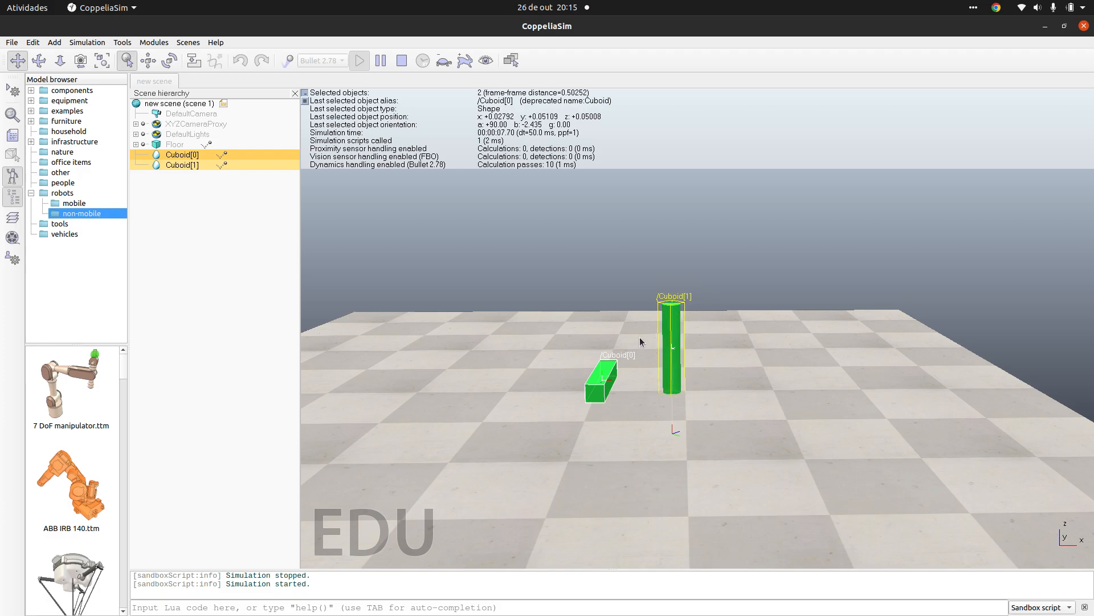
{"action": "left_click", "coordinate": [402, 60]}
{"action": "left_click", "coordinate": [360, 60]}
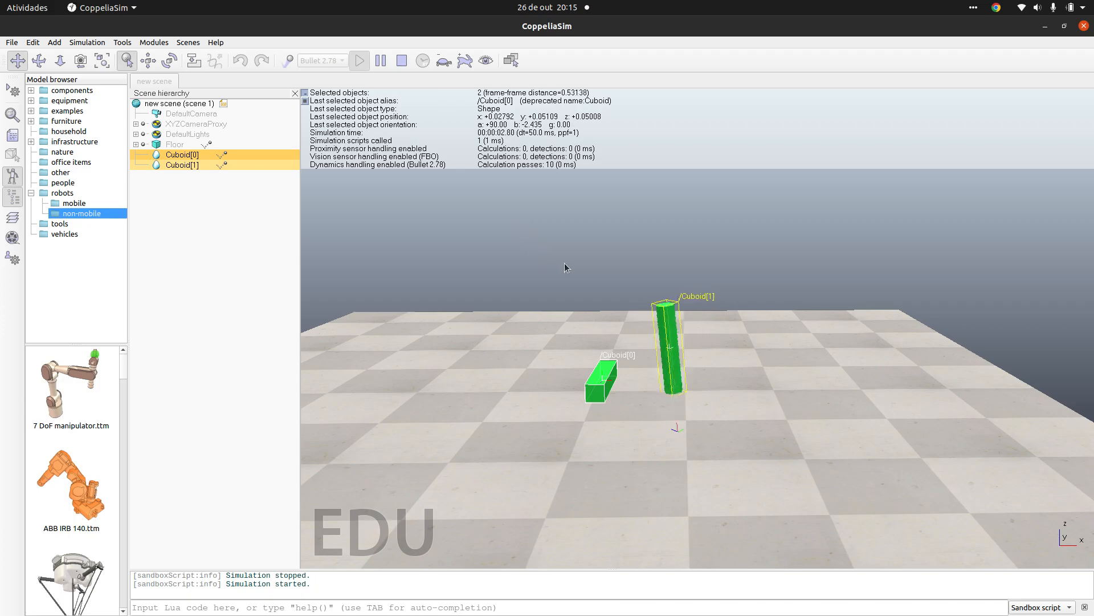
{"action": "left_click", "coordinate": [402, 61]}
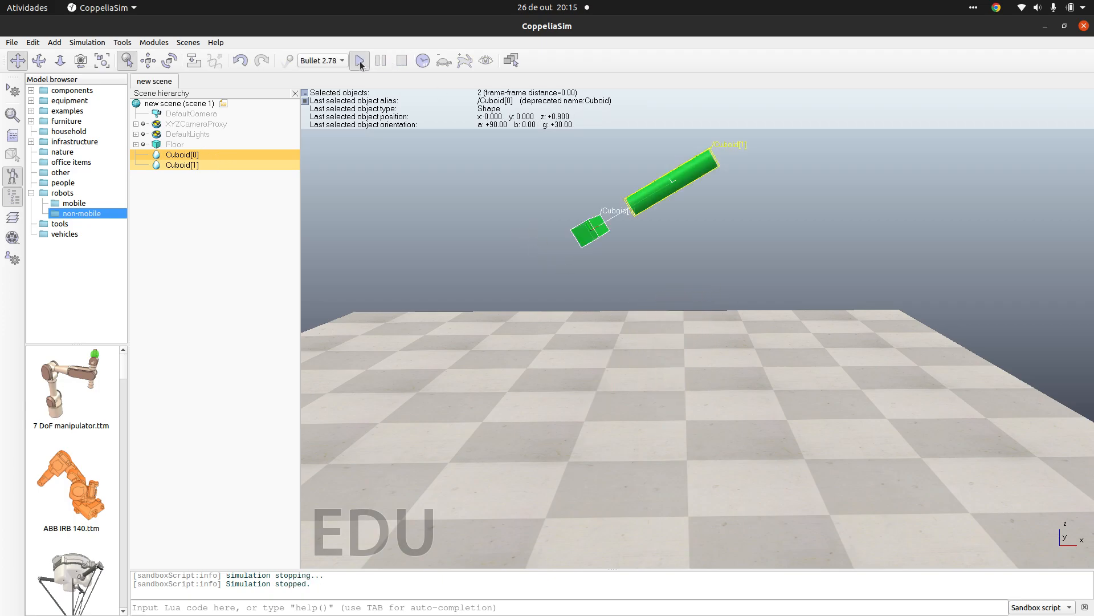
Step: Run a simulation, examine the cylinder's reference frame against its body up close and from above, and stop the run
{"action": "left_click", "coordinate": [360, 61]}
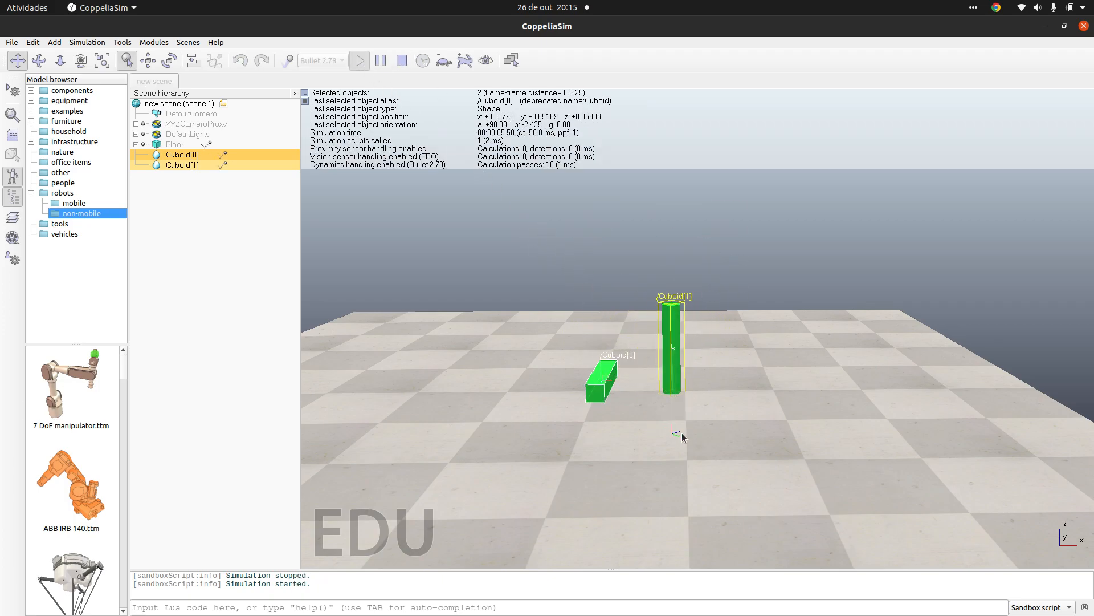
{"action": "scroll", "coordinate": [665, 415], "scroll_direction": "down", "scroll_amount": 2}
{"action": "scroll", "coordinate": [677, 421], "scroll_direction": "up", "scroll_amount": 4}
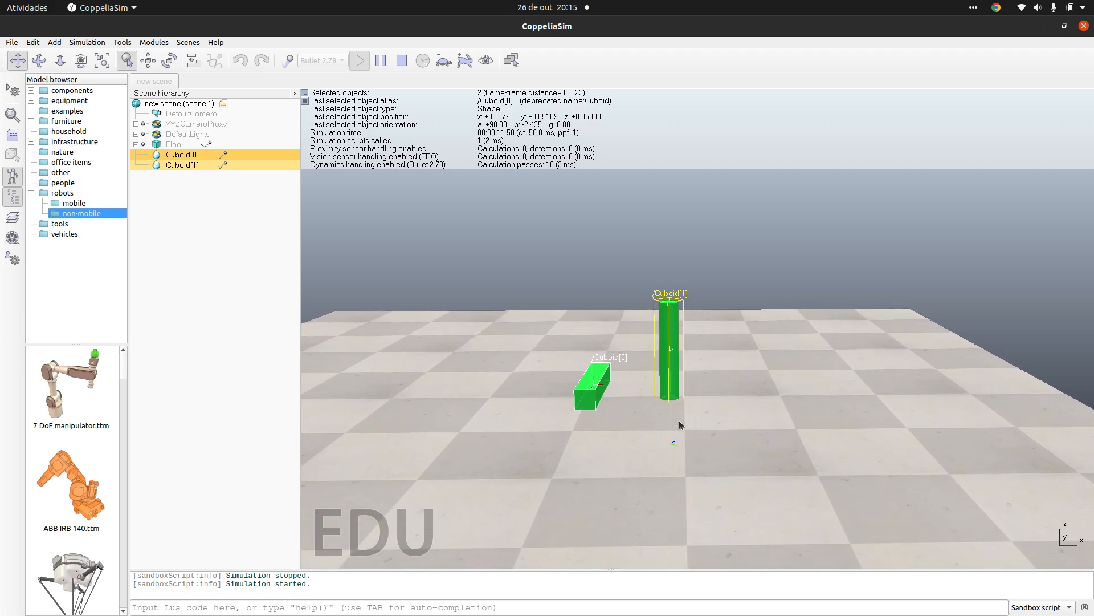
{"action": "scroll", "coordinate": [684, 428], "scroll_direction": "up", "scroll_amount": 8}
{"action": "left_click_drag", "start_coordinate": [768, 476], "coordinate": [825, 211]}
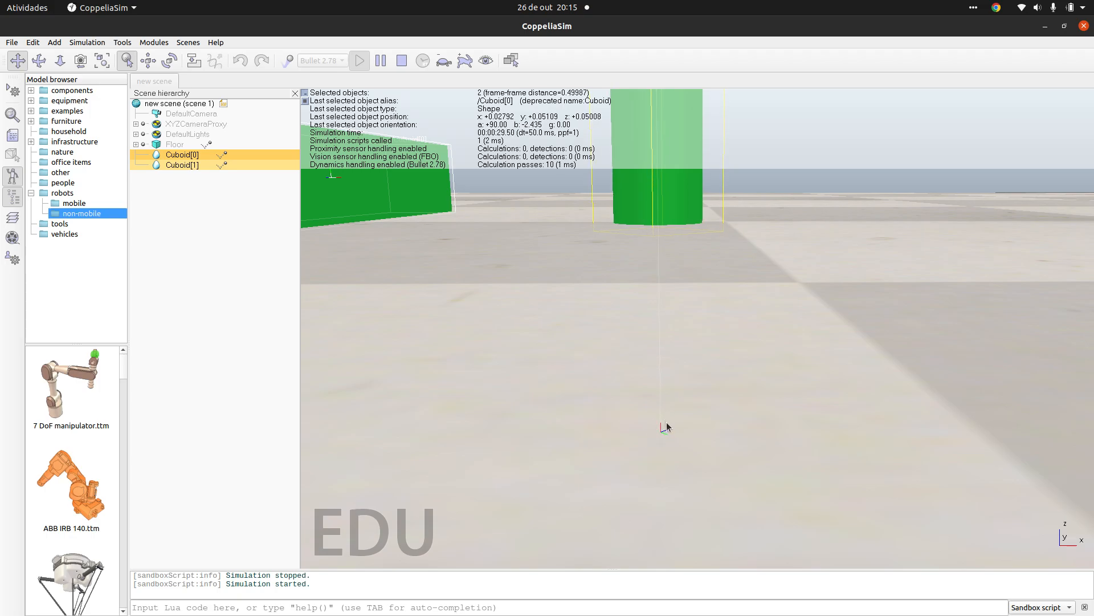
{"action": "scroll", "coordinate": [661, 428], "scroll_direction": "down", "scroll_amount": 10}
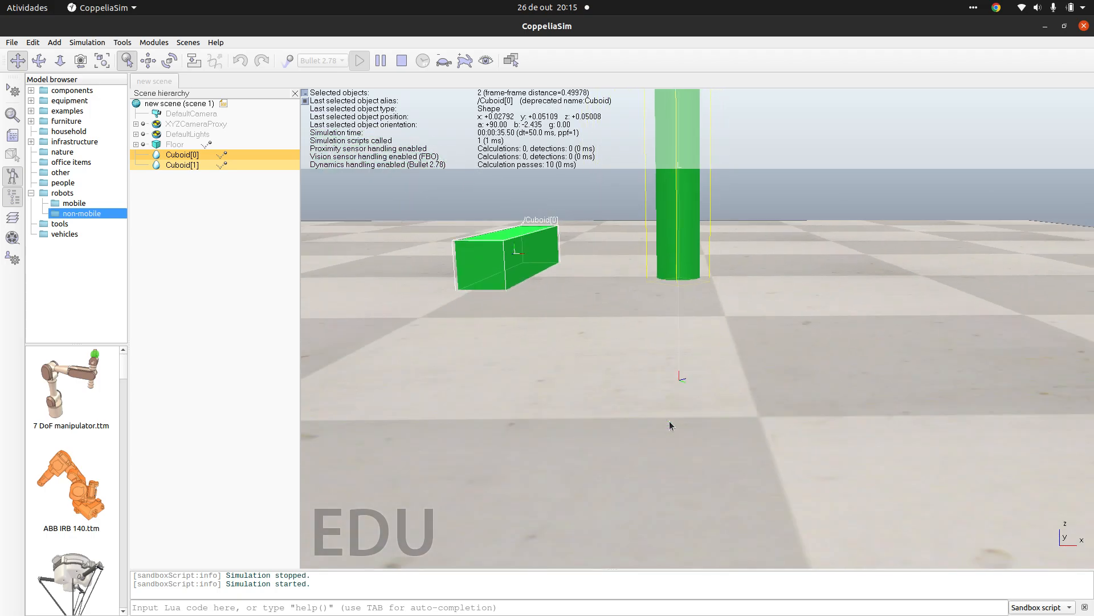
{"action": "scroll", "coordinate": [671, 413], "scroll_direction": "down", "scroll_amount": 3}
{"action": "middle_click_drag", "start_coordinate": [713, 323], "coordinate": [711, 402]}
{"action": "middle_click_drag", "start_coordinate": [753, 291], "coordinate": [759, 422]}
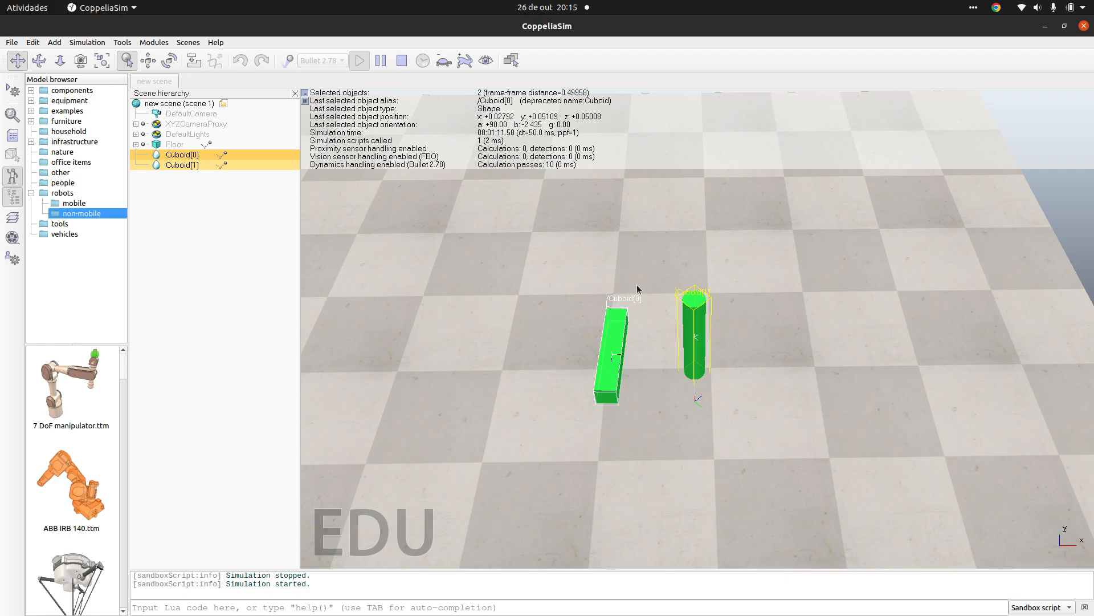
{"action": "left_click", "coordinate": [406, 67]}
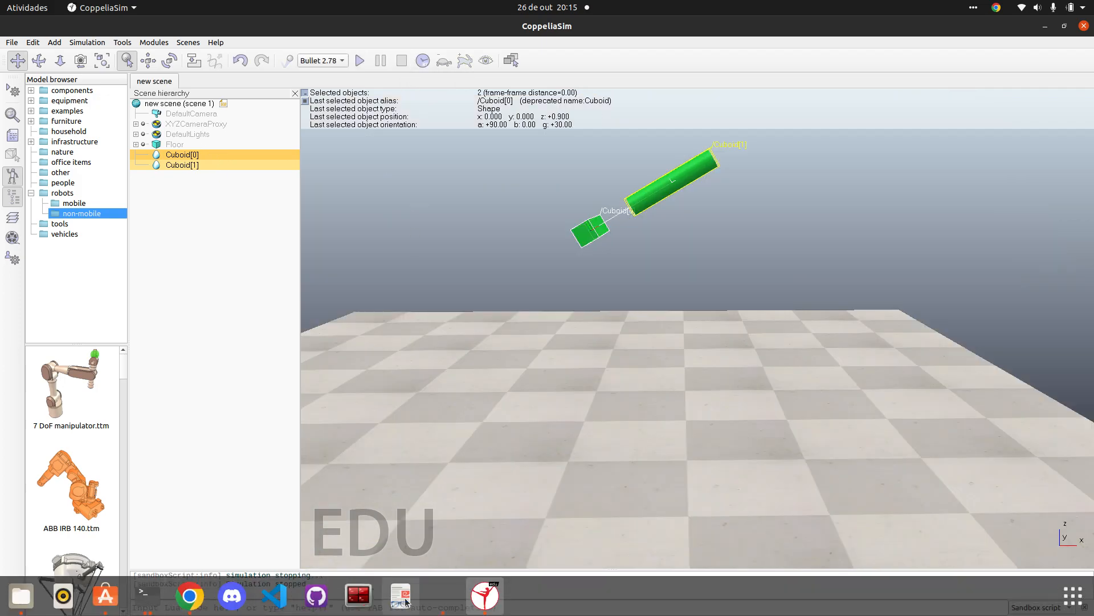